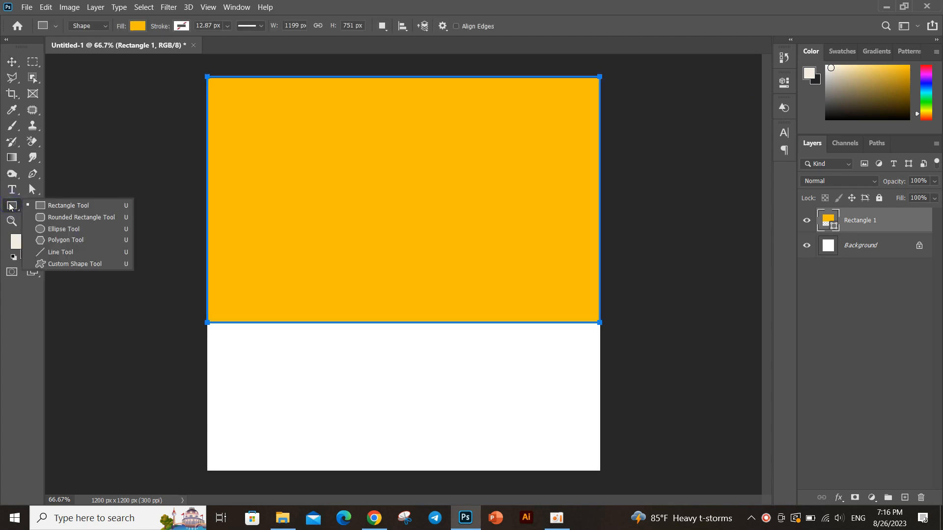
Step: Draw a rectangle about 1221 × 468 px over the white area below the yellow rectangle and fill it with gray #989793
click(41, 208)
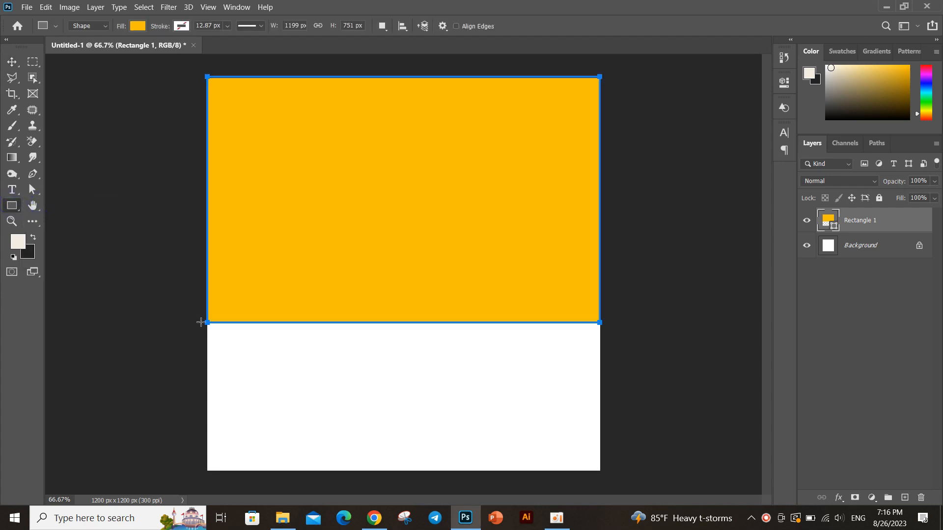
drag(201, 320, 601, 472)
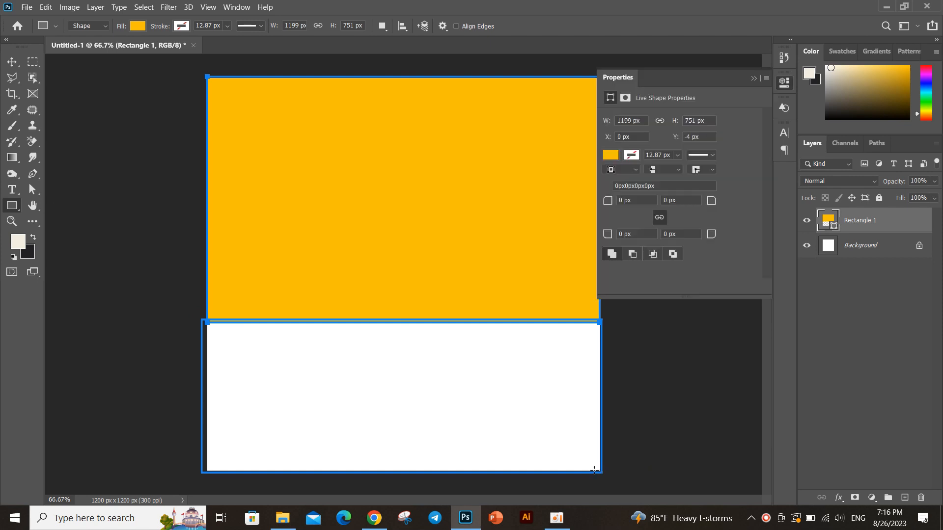
click(611, 156)
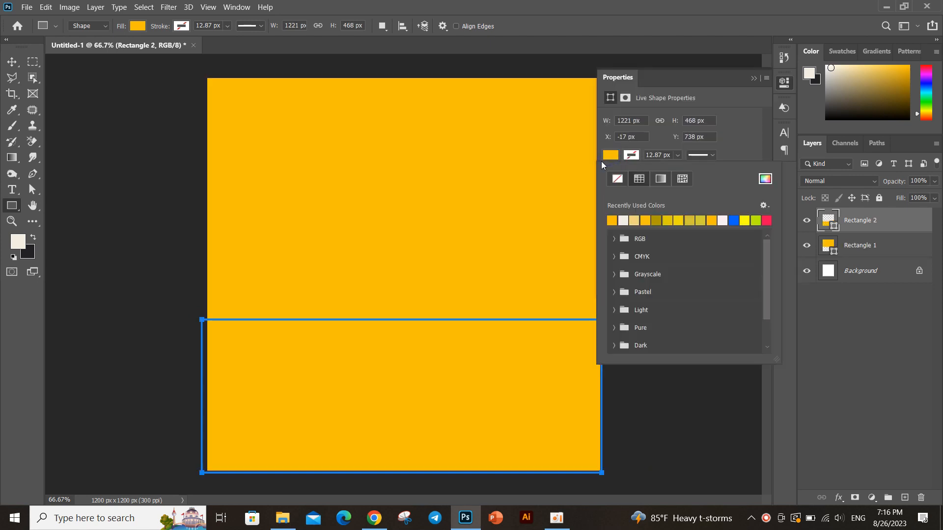
click(764, 178)
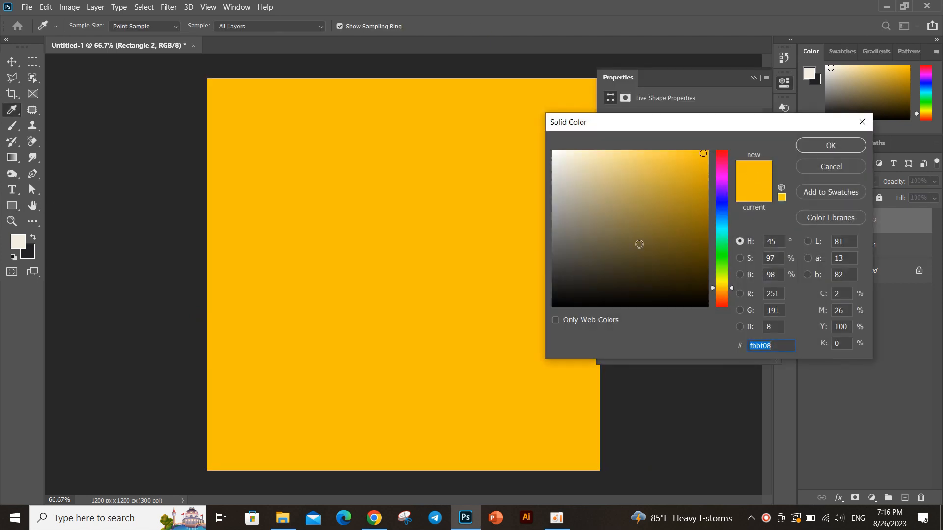
click(583, 265)
drag(572, 270, 562, 248)
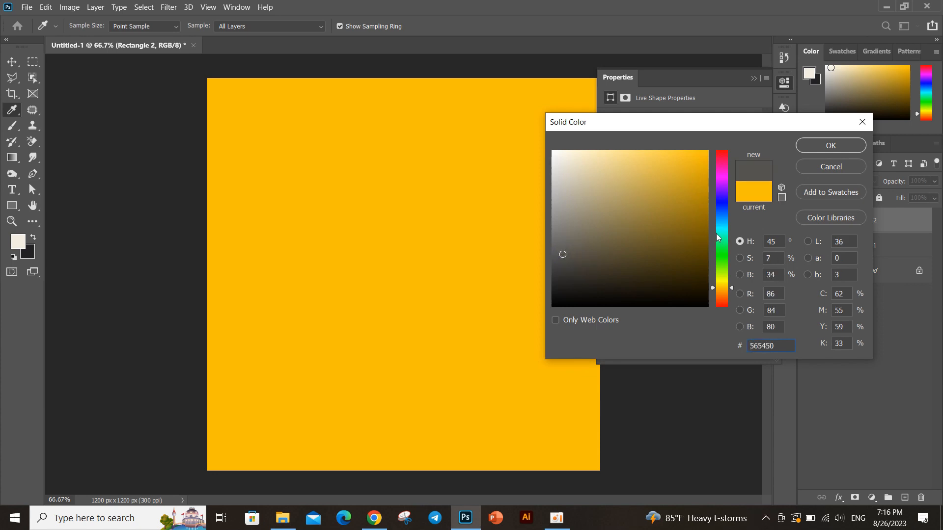
drag(560, 222, 557, 214)
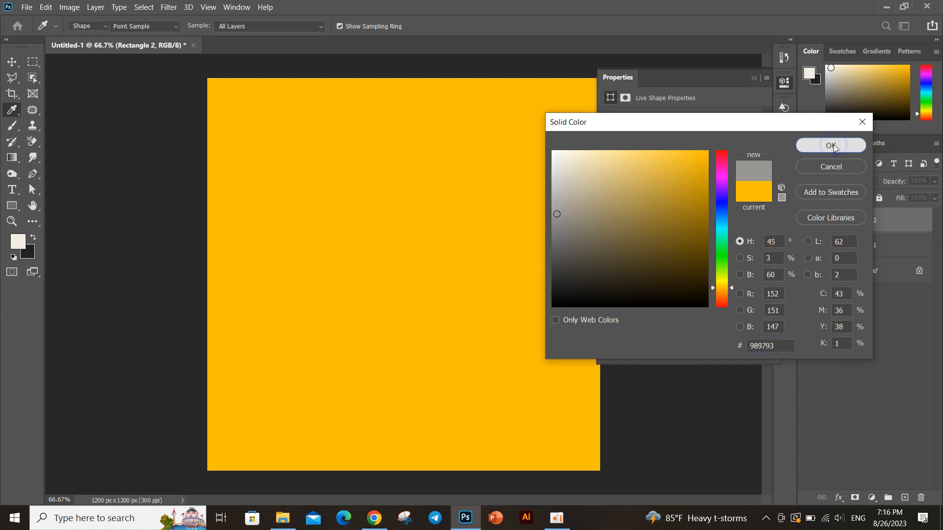
click(830, 146)
click(11, 63)
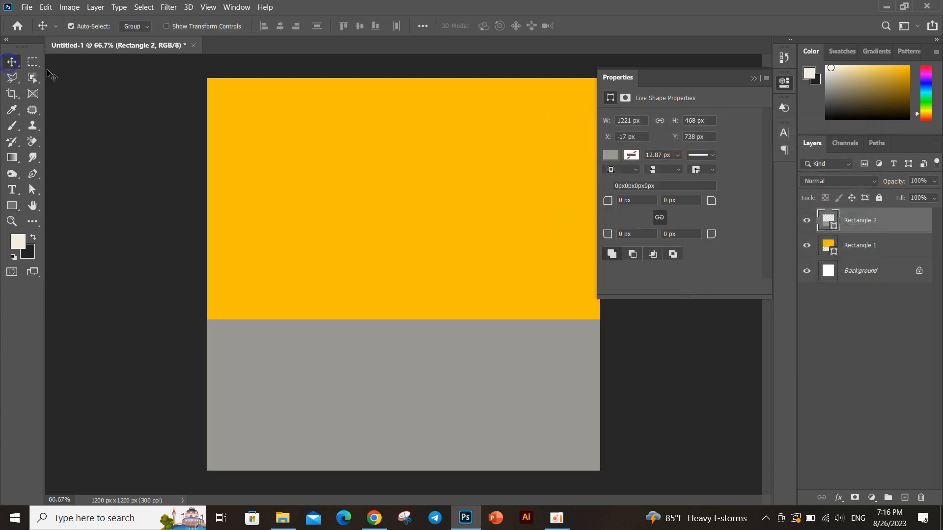
click(753, 79)
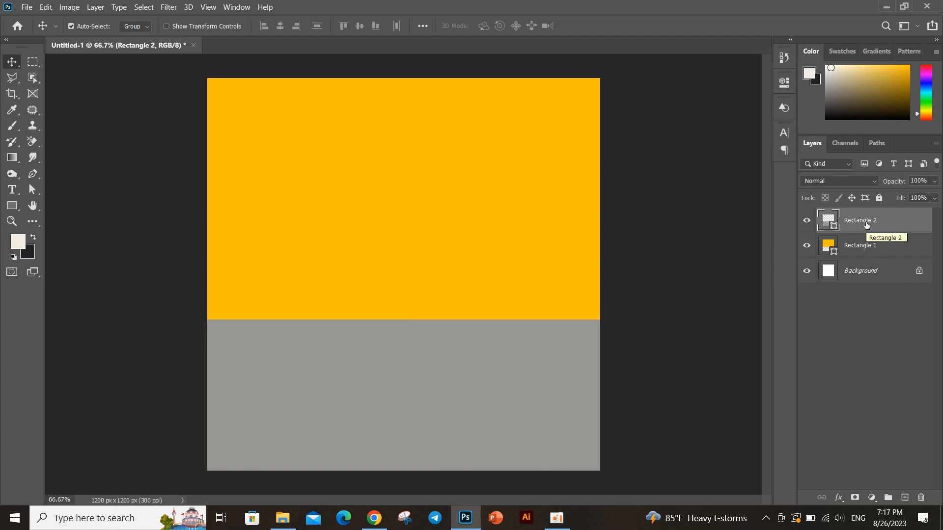
Step: Switch to Chrome and view the caramel milk shake reference design on Pinterest
click(375, 518)
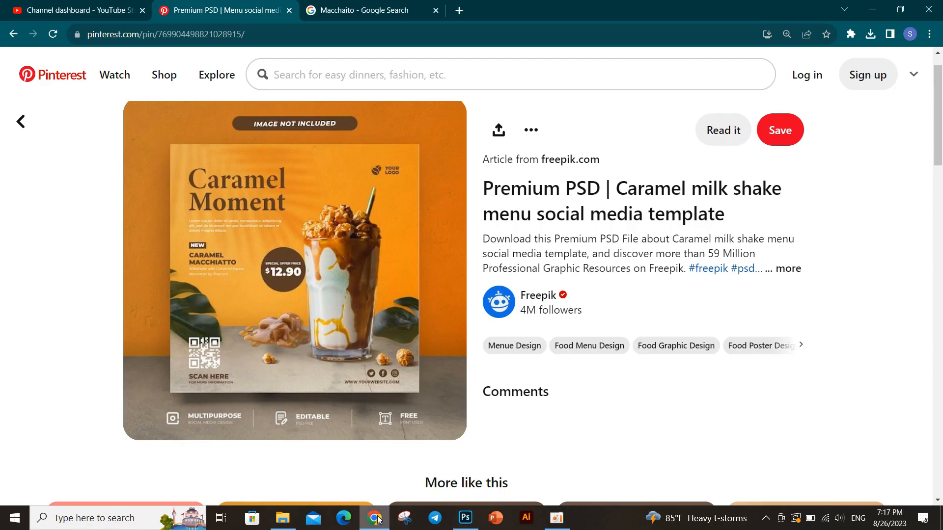
click(376, 519)
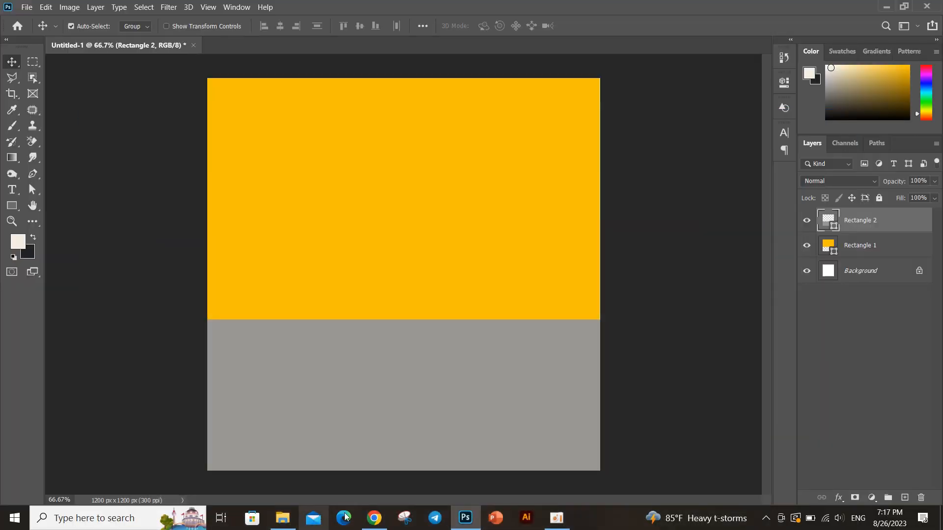
click(374, 518)
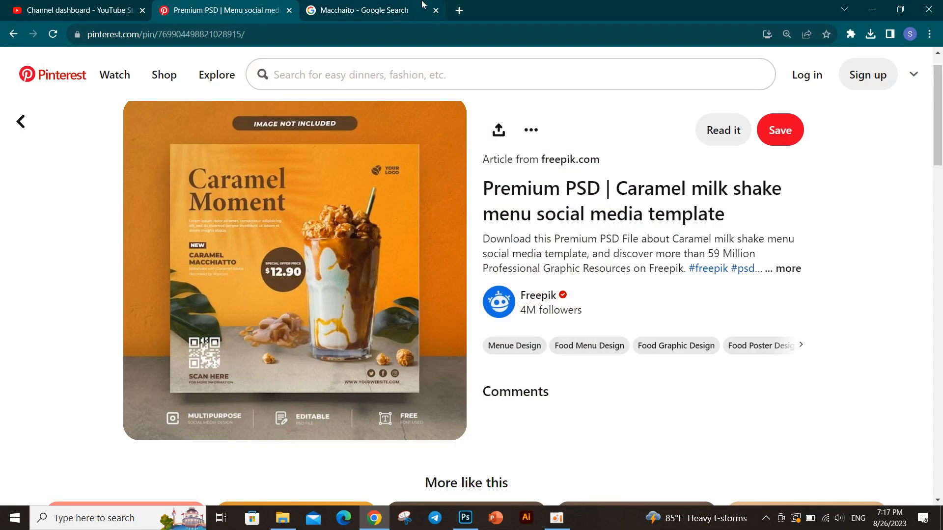
Step: Search Google Images for "floor for drink" in a new browser tab
click(459, 10)
click(367, 34)
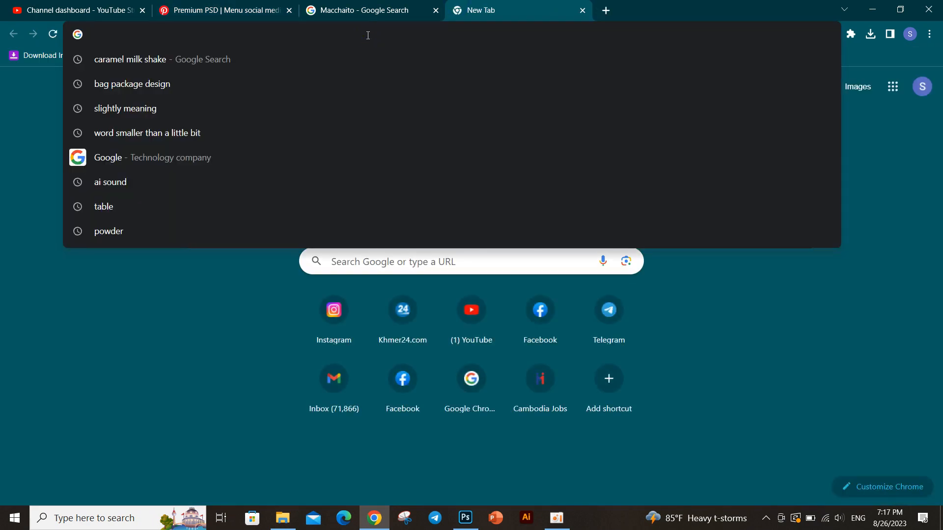
text(foll)
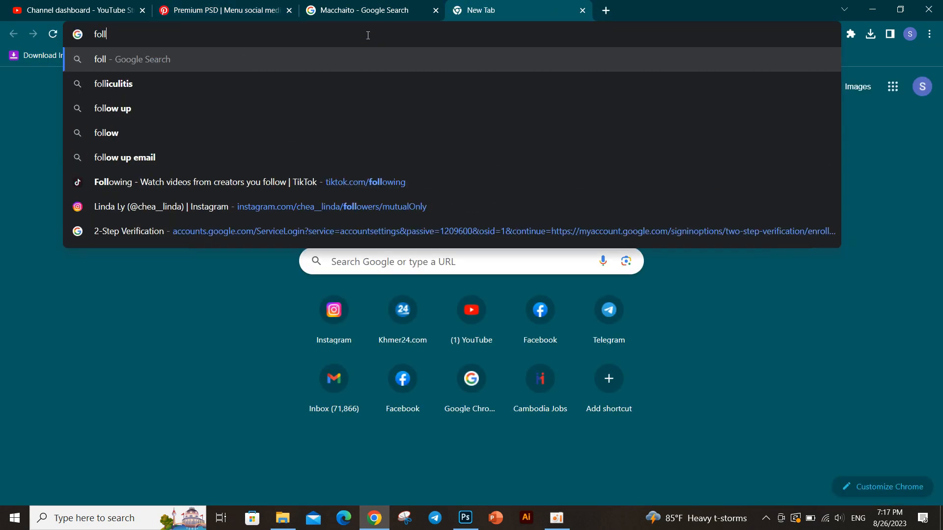
key(BackSpace)
key(BackSpace)
key(BackSpace)
text(lo)
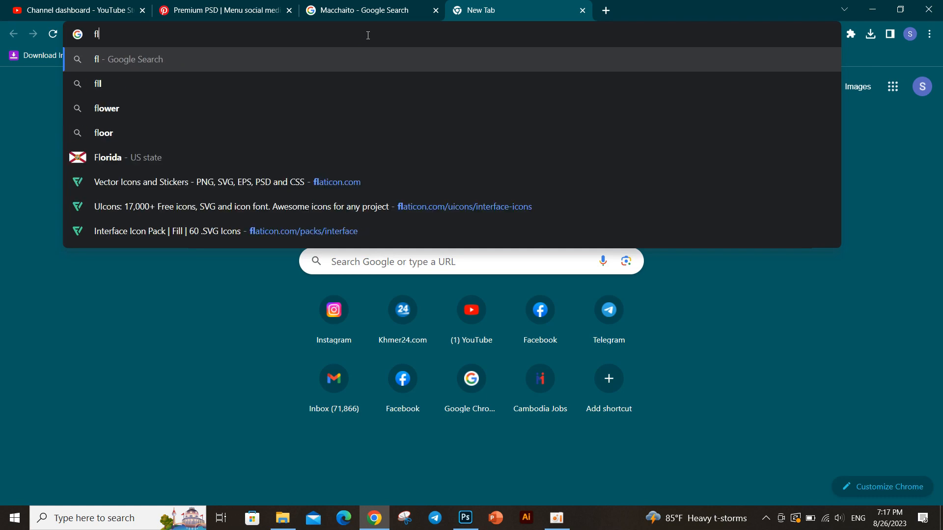
text(or for be)
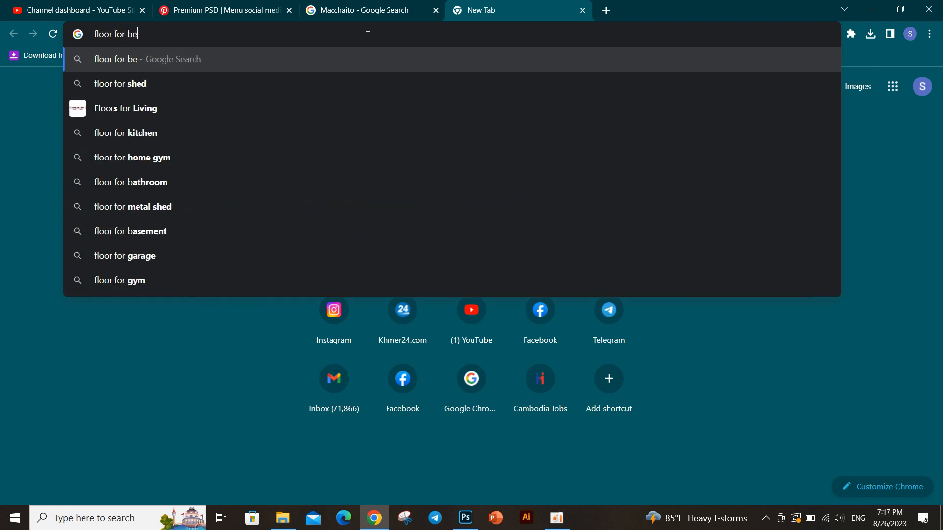
key(BackSpace)
key(BackSpace)
text(d)
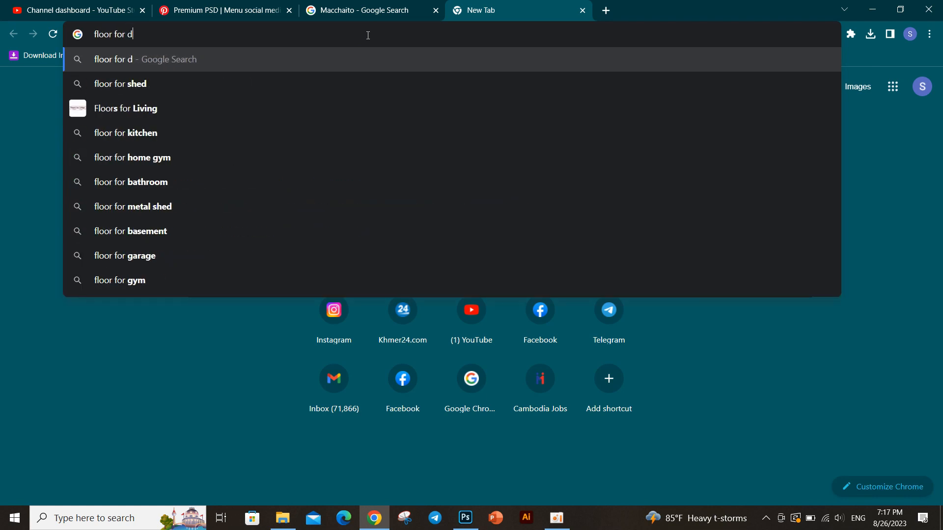
text(rink)
key(Return)
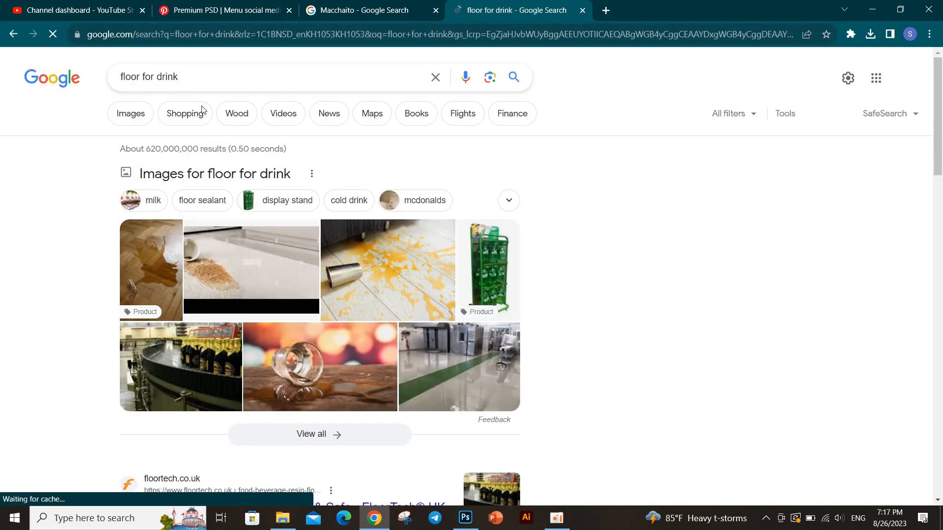
click(136, 112)
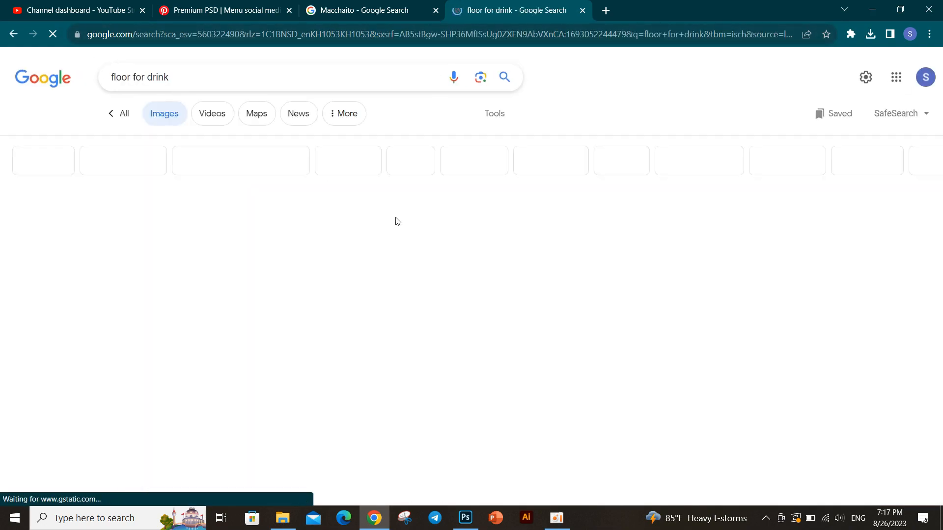
Step: Browse the image results for a suitable floor texture for the drink design
scroll(337, 269, down, 10)
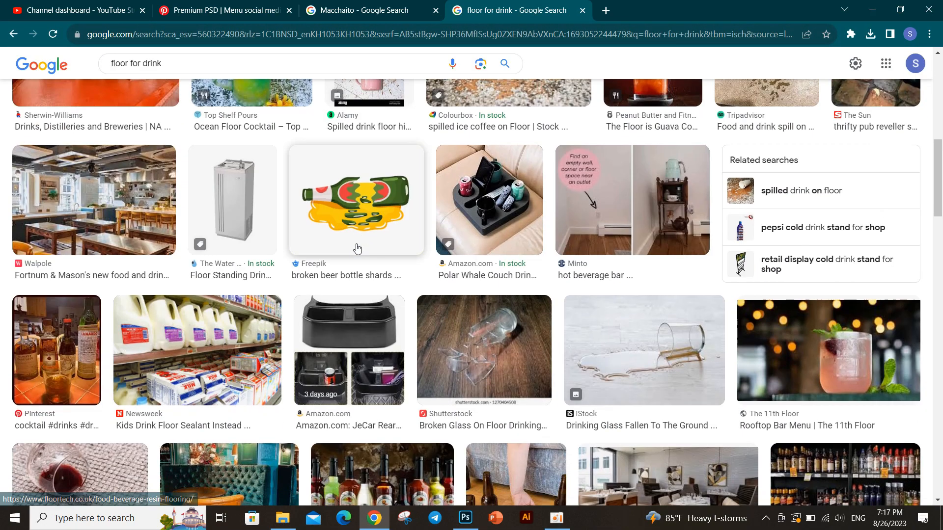
scroll(638, 328, down, 13)
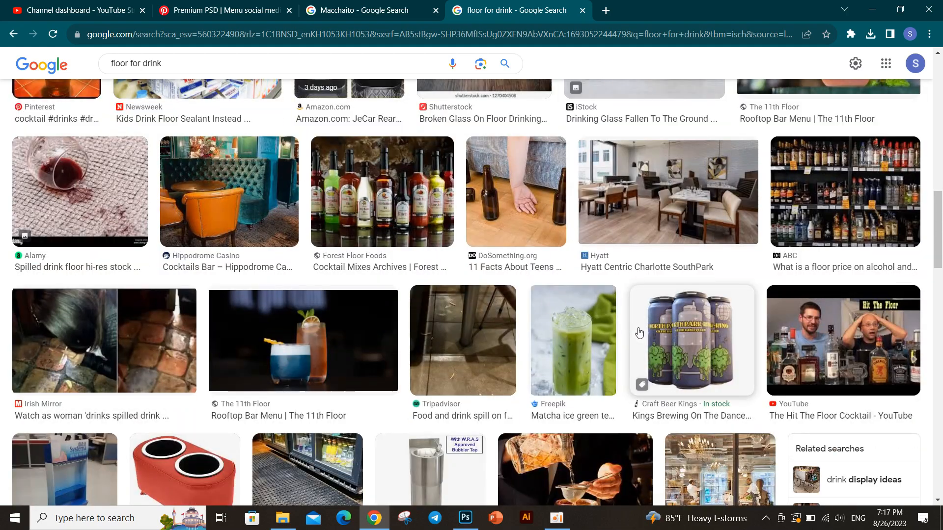
scroll(570, 315, down, 20)
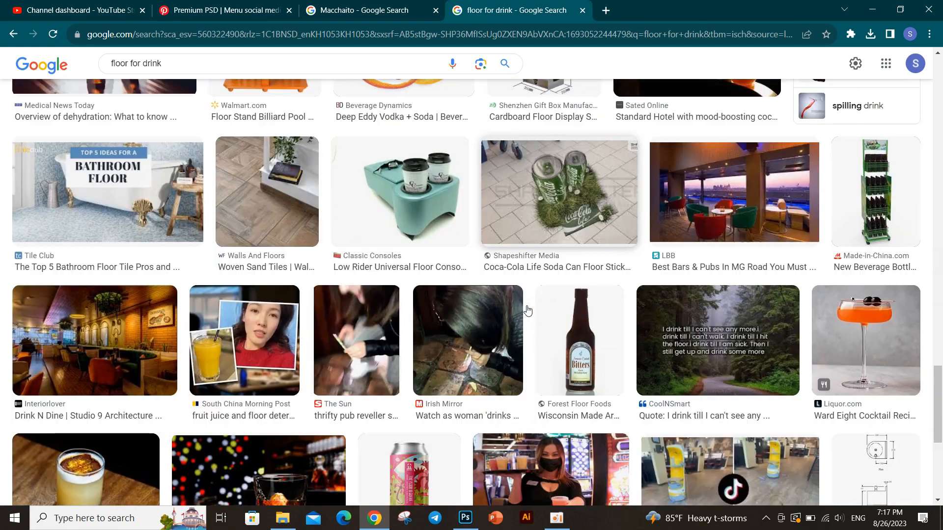
scroll(529, 310, down, 6)
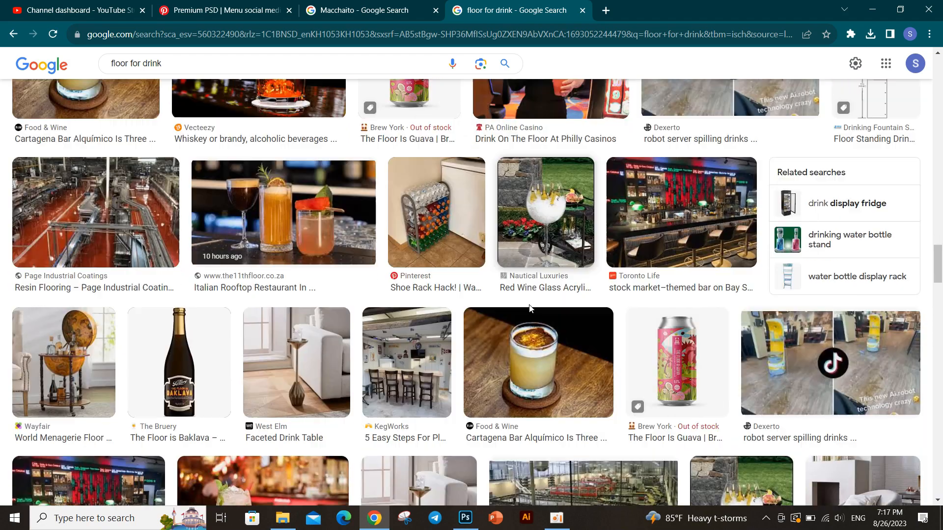
scroll(529, 309, down, 10)
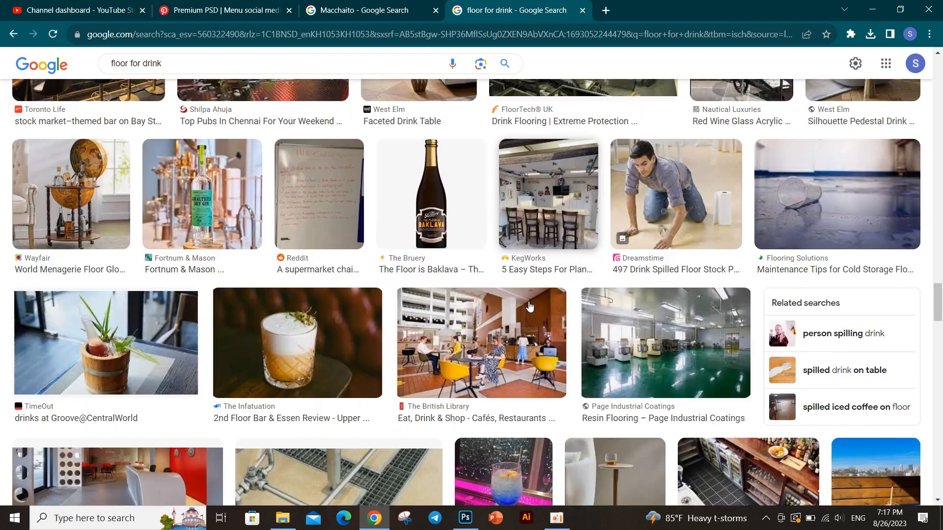
scroll(420, 290, down, 9)
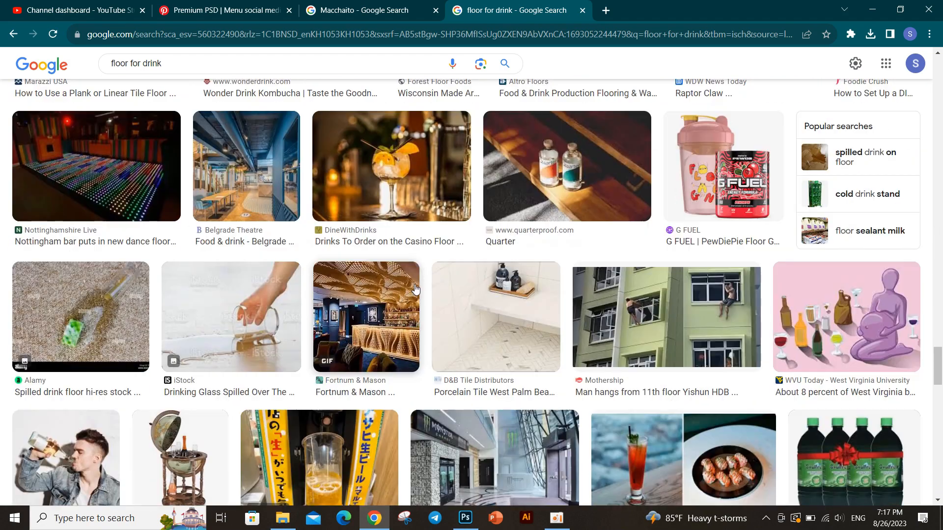
scroll(423, 286, down, 6)
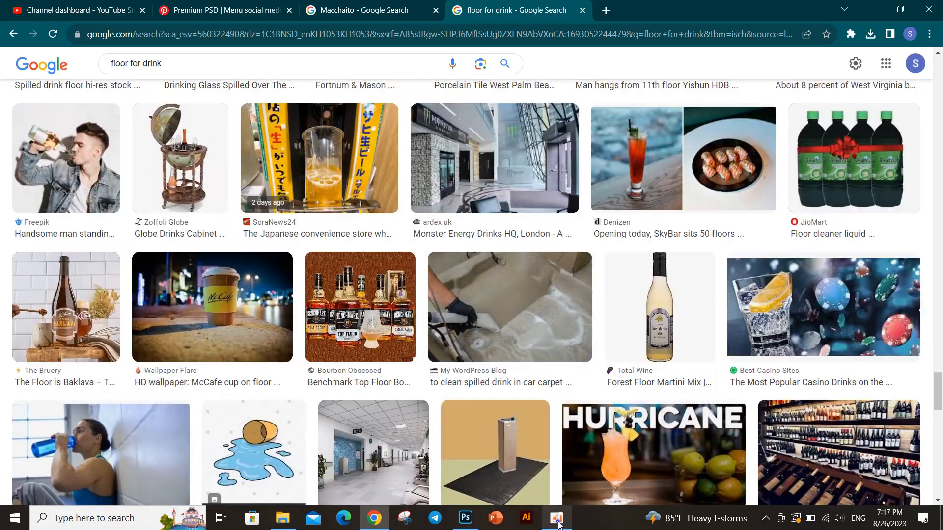
click(559, 520)
Step: Switch to Photoshop and open the Filter Gallery for the gray Rectangle 2 layer, rasterizing the shape
click(465, 520)
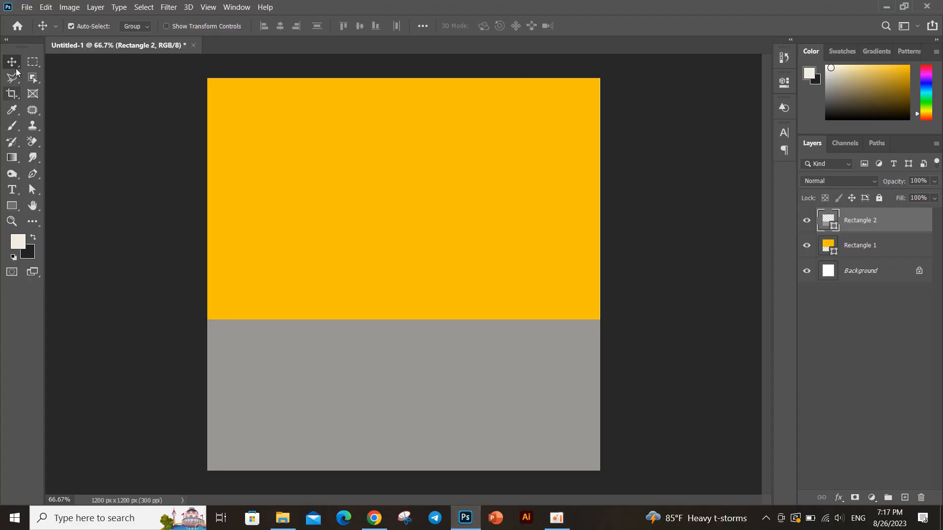
click(166, 8)
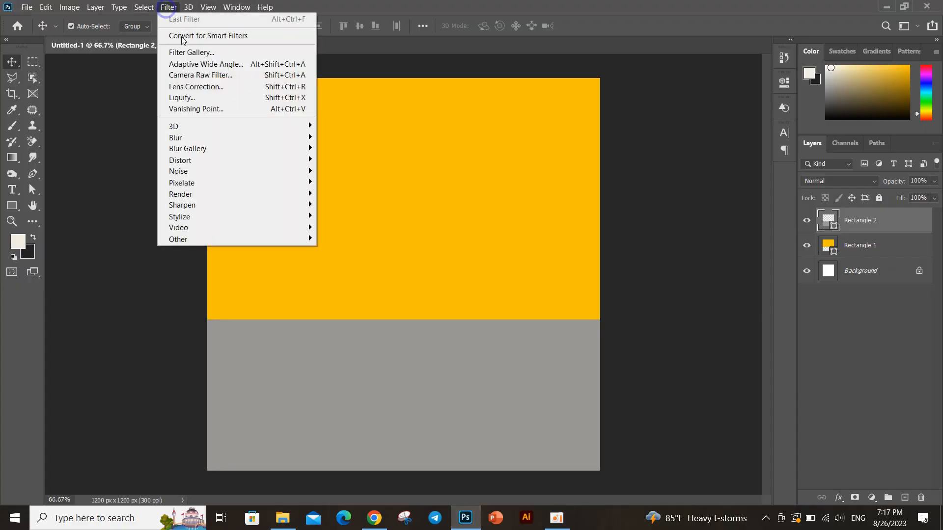
click(260, 52)
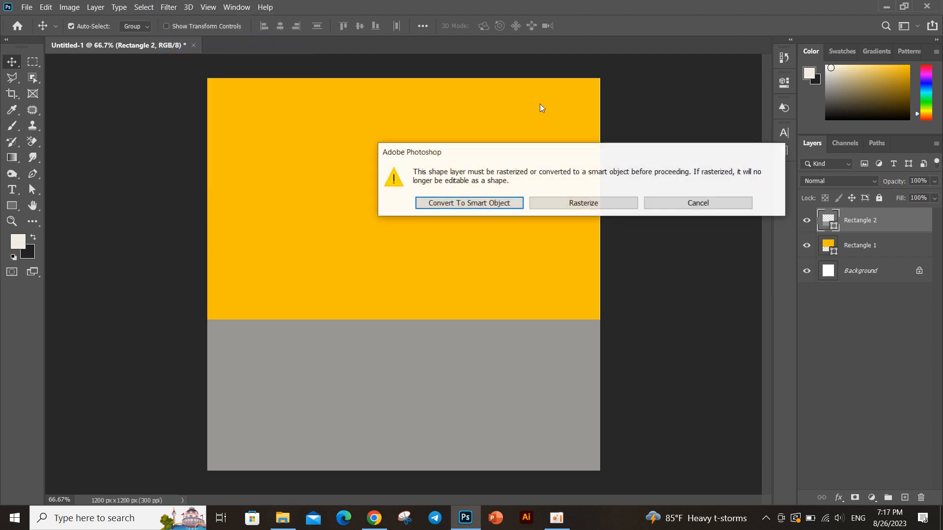
click(581, 203)
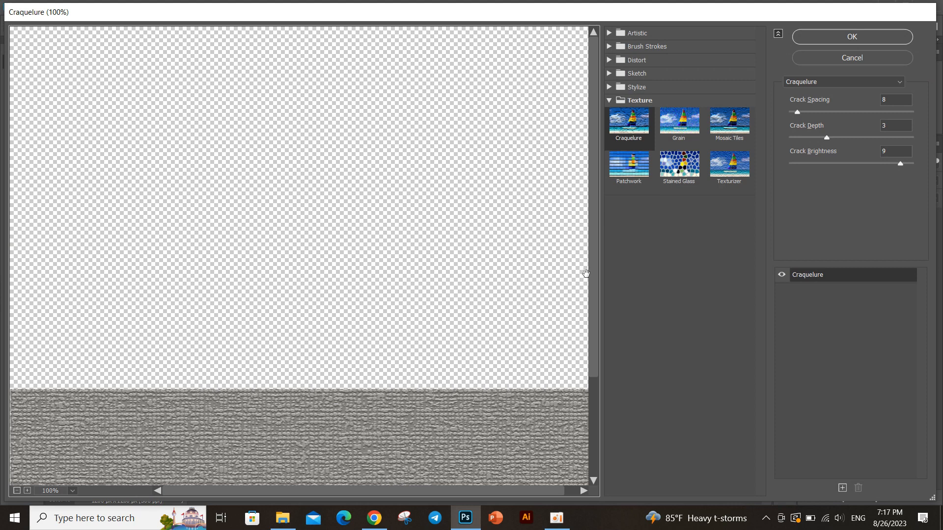
Step: Try the Craquelure, Grain and Mosaic Tiles textures on the gray rectangle
drag(797, 115, 793, 112)
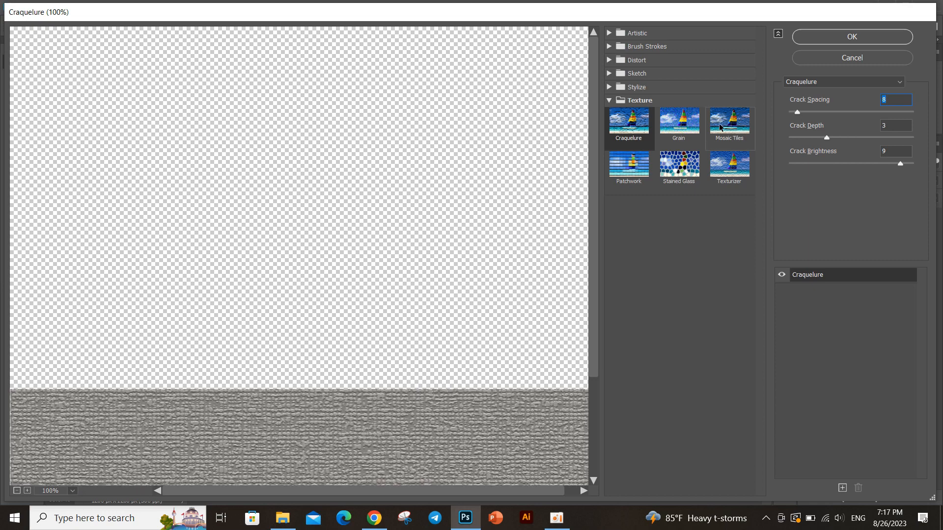
click(660, 125)
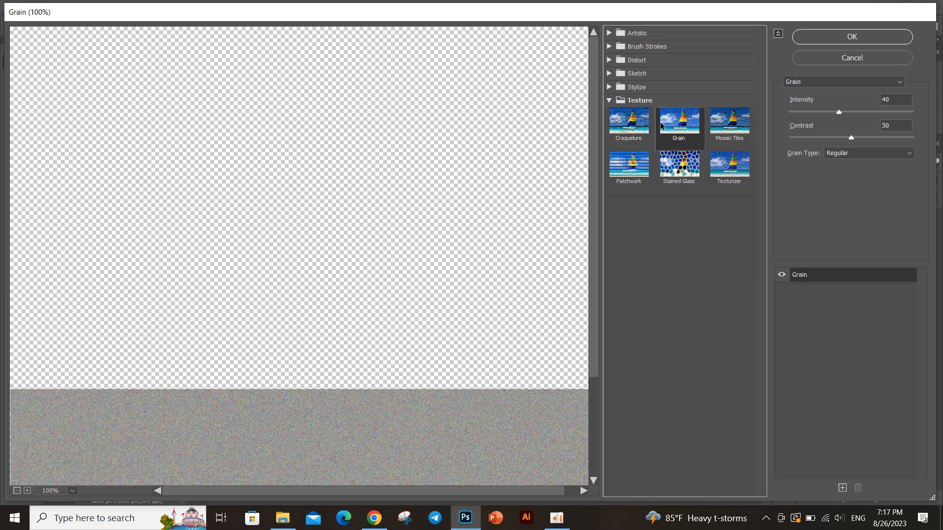
click(734, 132)
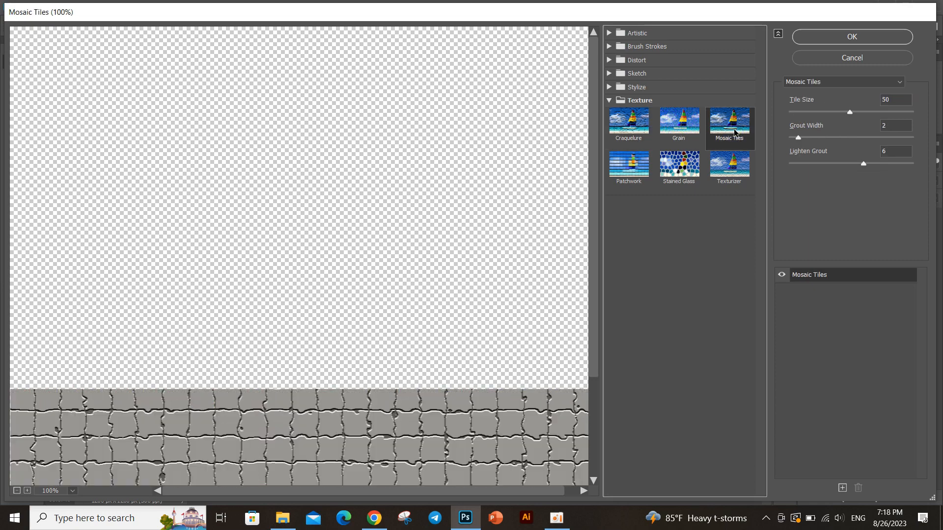
Step: Apply the Texturizer filter with the Canvas texture to the gray rectangle, with scaling set to 65%
click(739, 160)
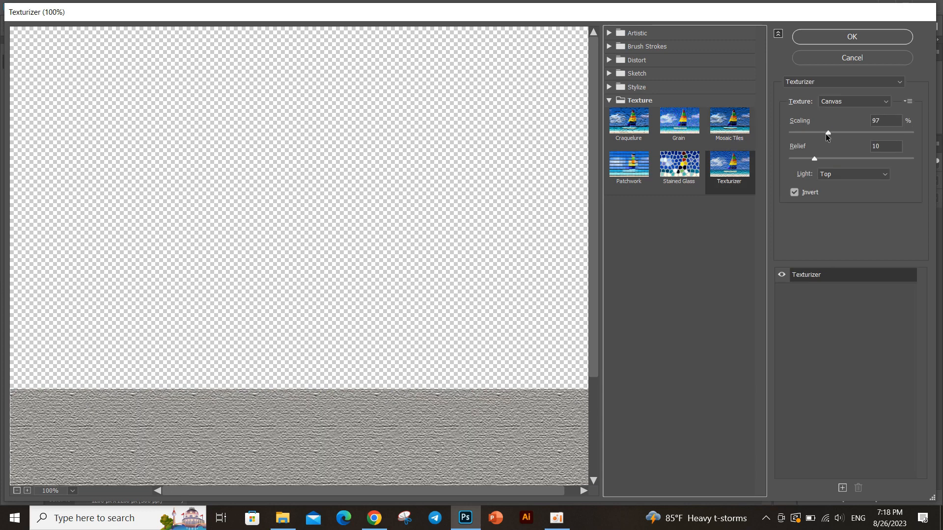
drag(826, 137, 800, 136)
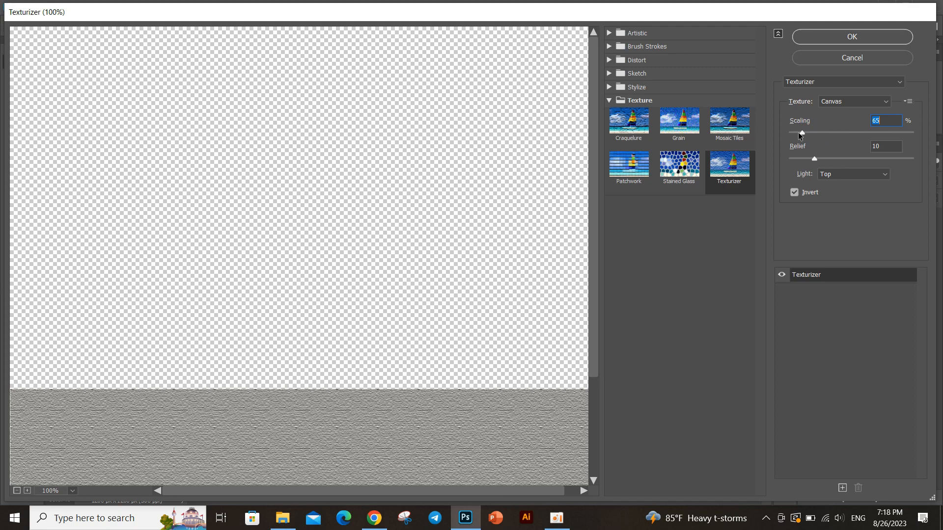
click(851, 38)
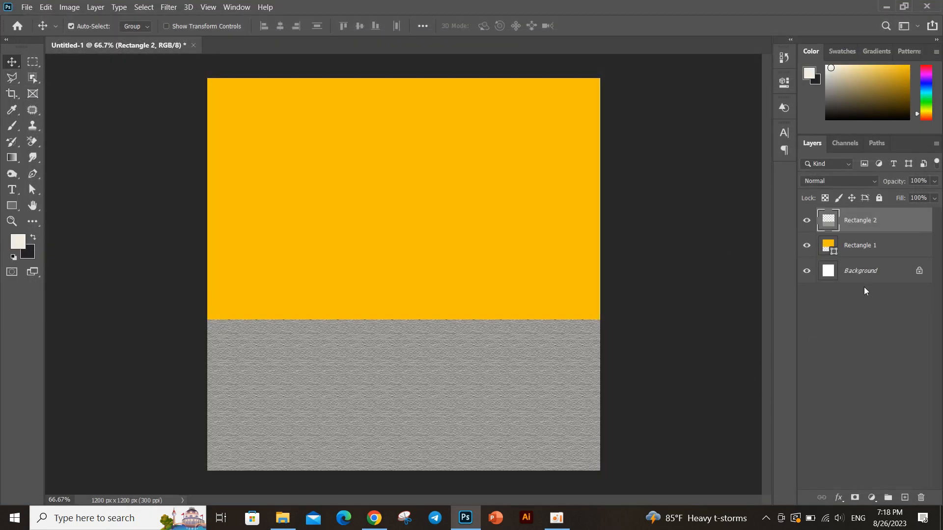
Step: Add a Drop Shadow layer style to the textured gray floor layer, Rectangle 2
right_click(862, 226)
click(754, 9)
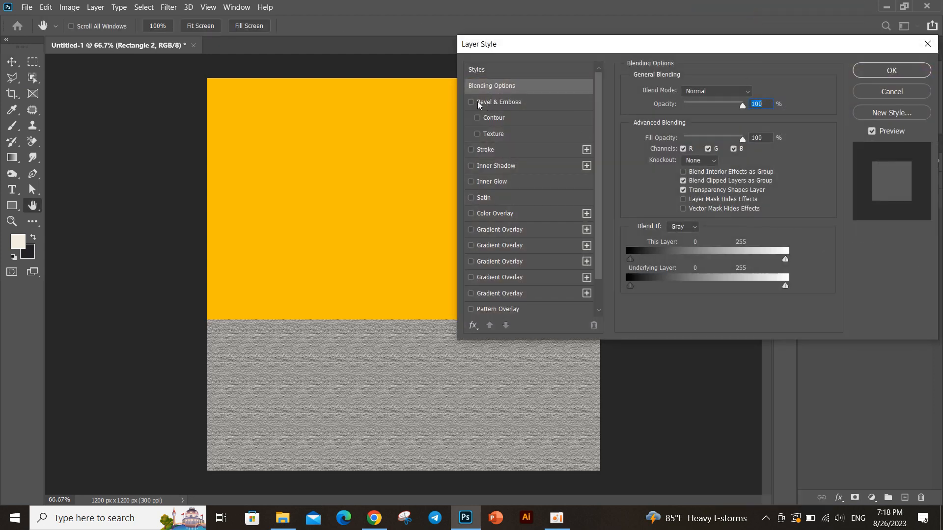
click(471, 102)
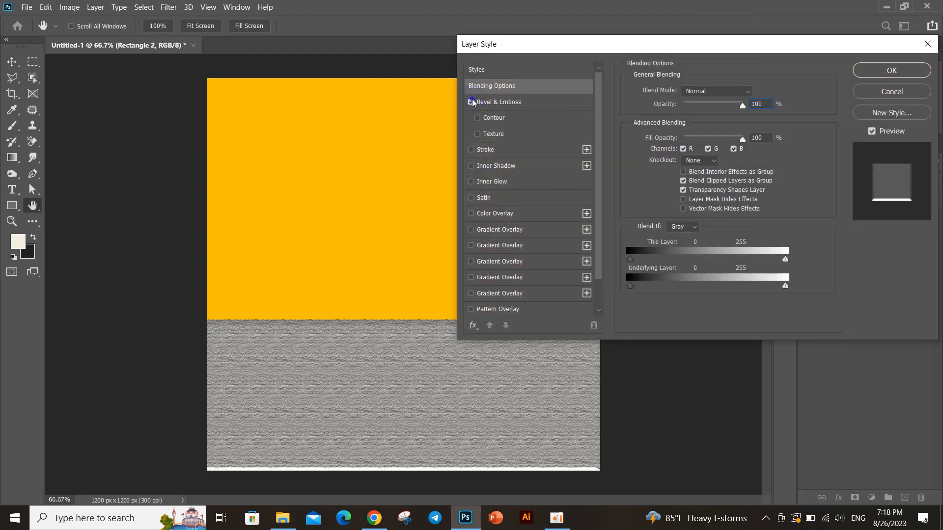
click(472, 102)
scroll(537, 265, down, 2)
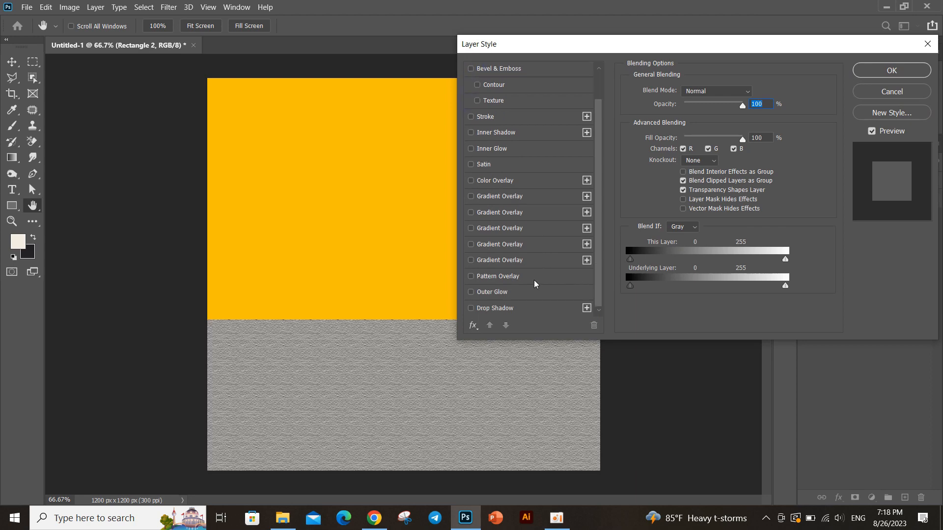
click(493, 307)
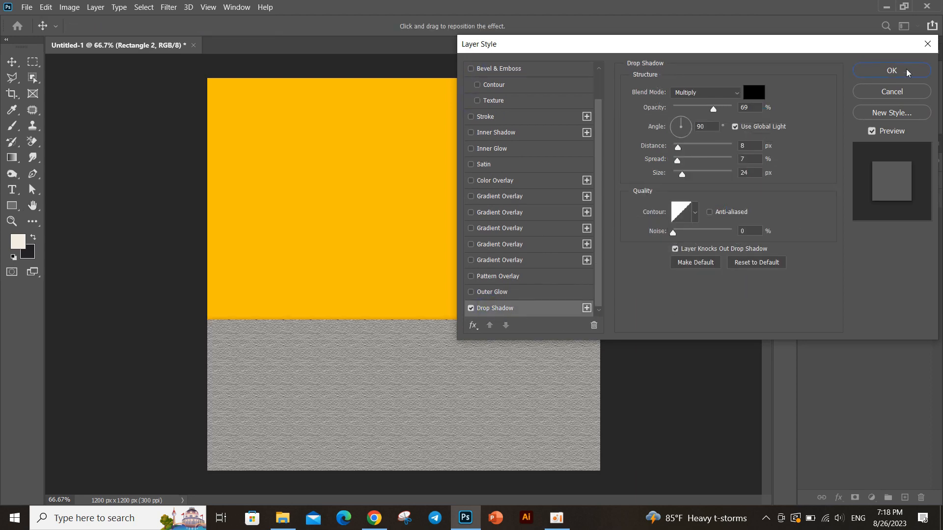
click(891, 70)
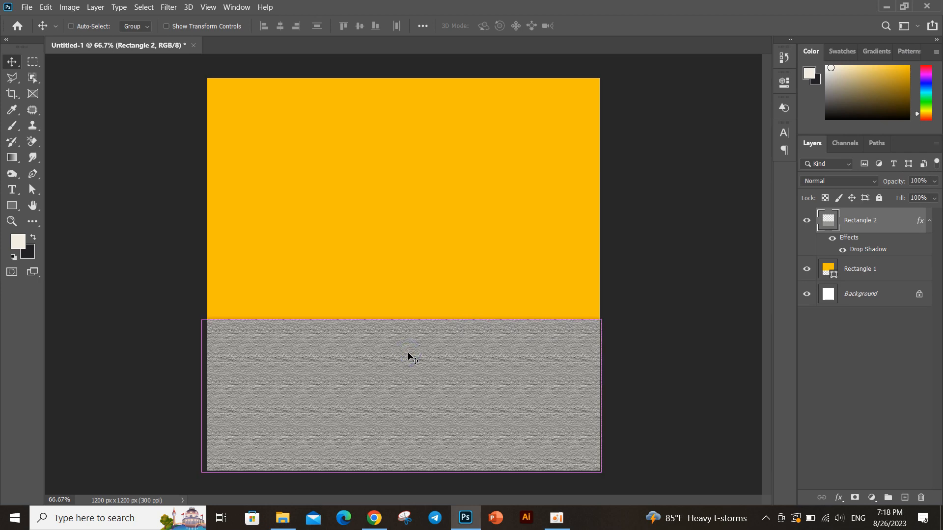
Step: Lower the top edge of the gray floor, scaling its height to about 79% with the bottom edge in place
key(ctrl+t)
drag(403, 318, 403, 350)
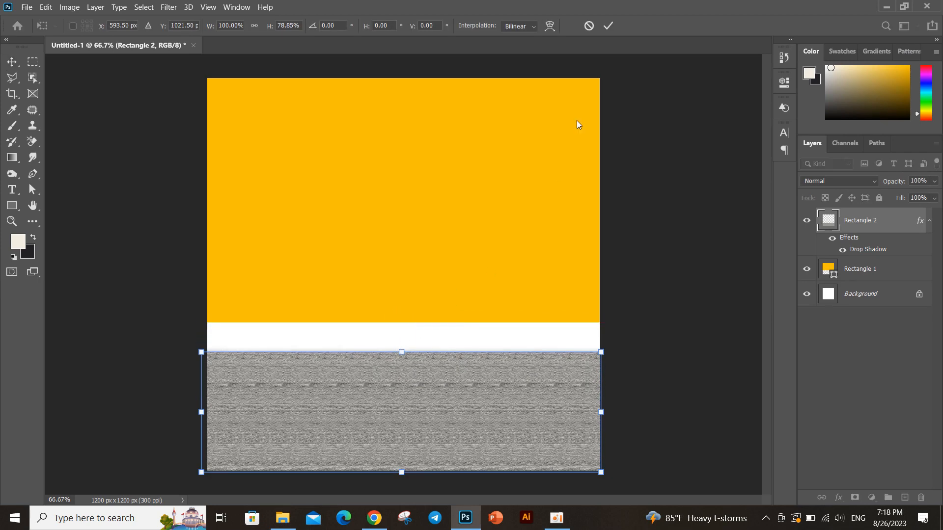
click(608, 25)
Step: Stretch the yellow wall down to the floor's edge, about 841 px high, and move its layer above Rectangle 2
ctrl+click(463, 254)
key(ctrl+t)
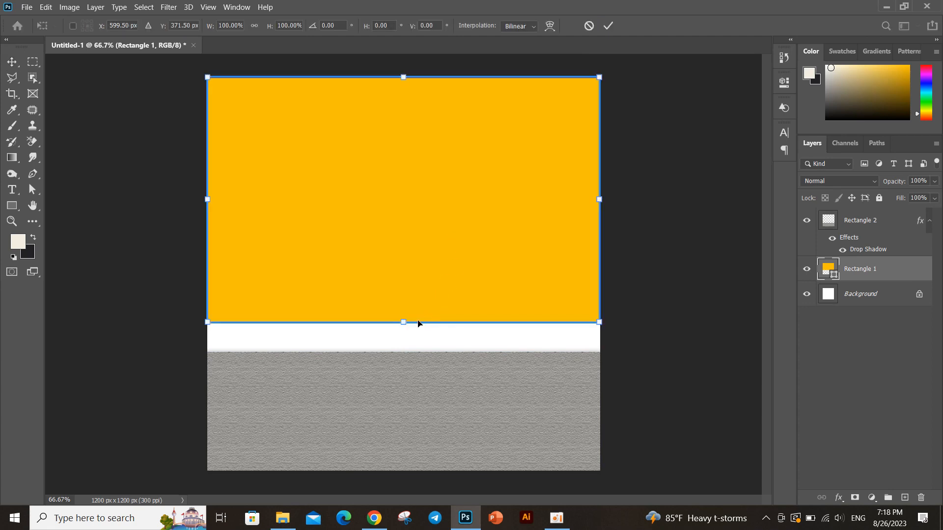
drag(403, 323, 405, 352)
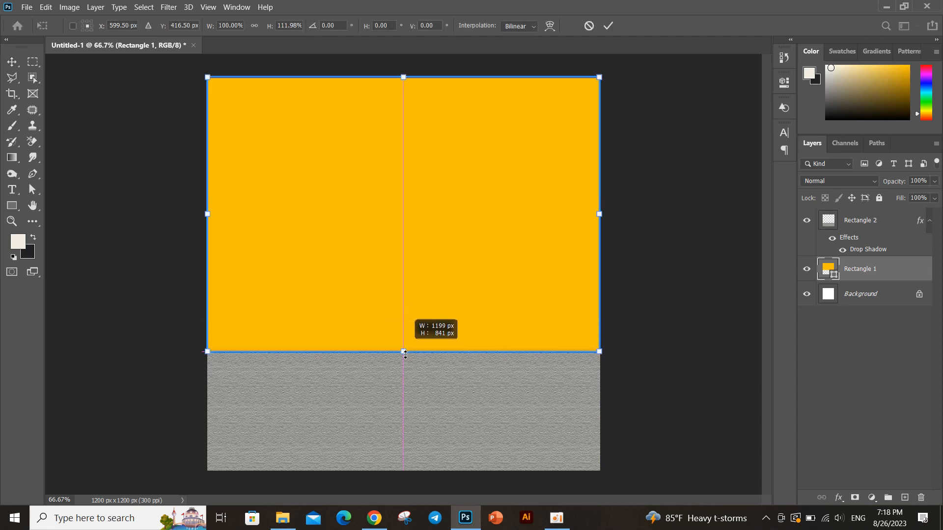
click(608, 25)
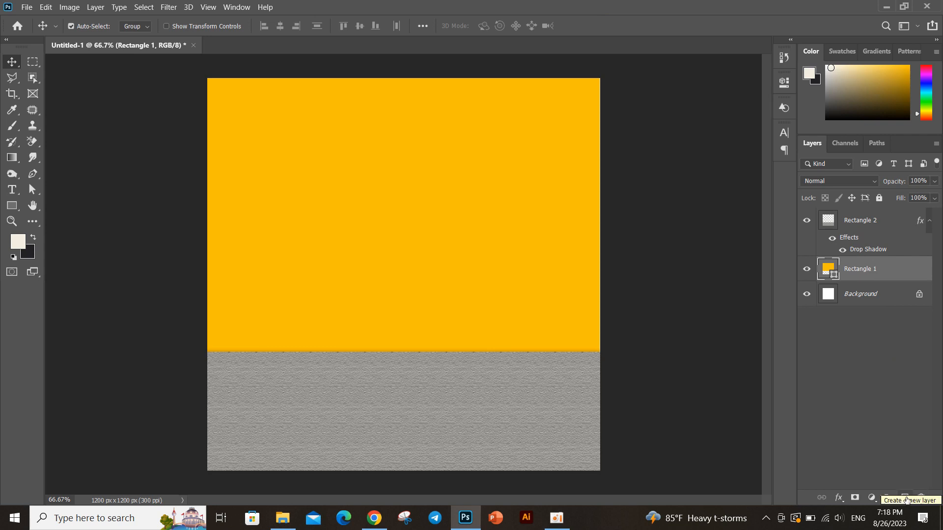
drag(853, 271, 855, 214)
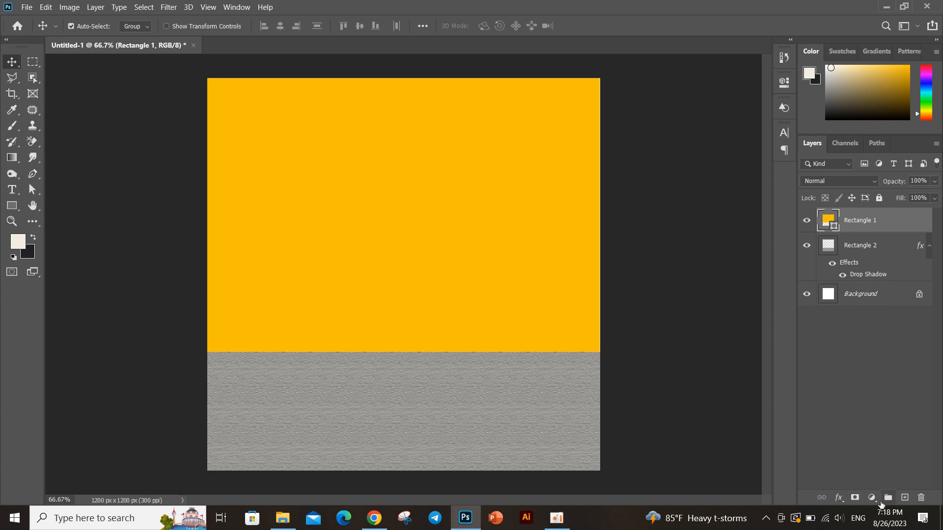
Step: Create a new layer and paint a soft cream glow on the left of the yellow wall with a 1300 px brush
click(903, 499)
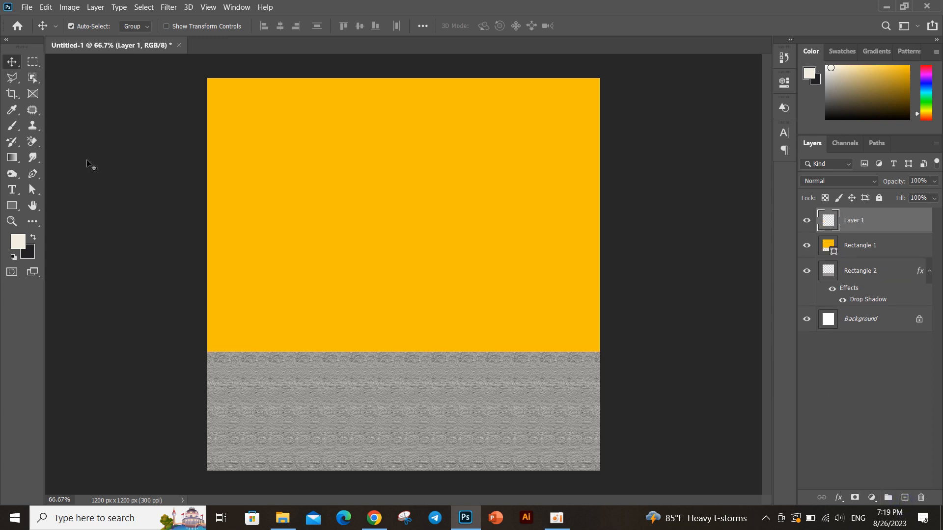
click(12, 125)
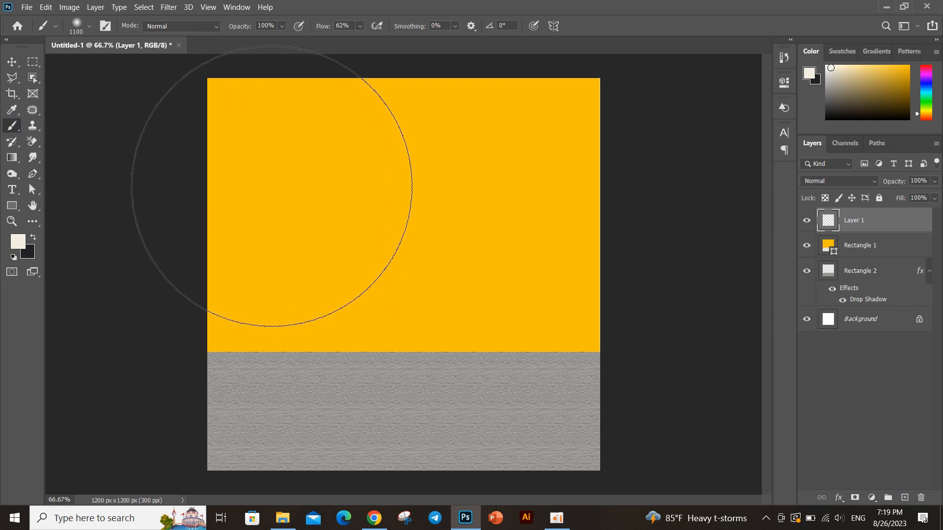
key(bracketright)
key(bracketright)
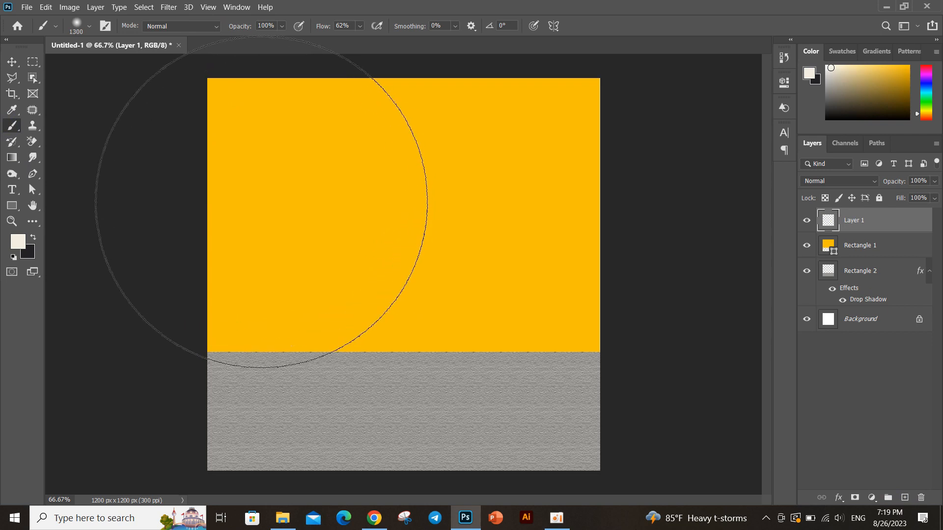
click(261, 203)
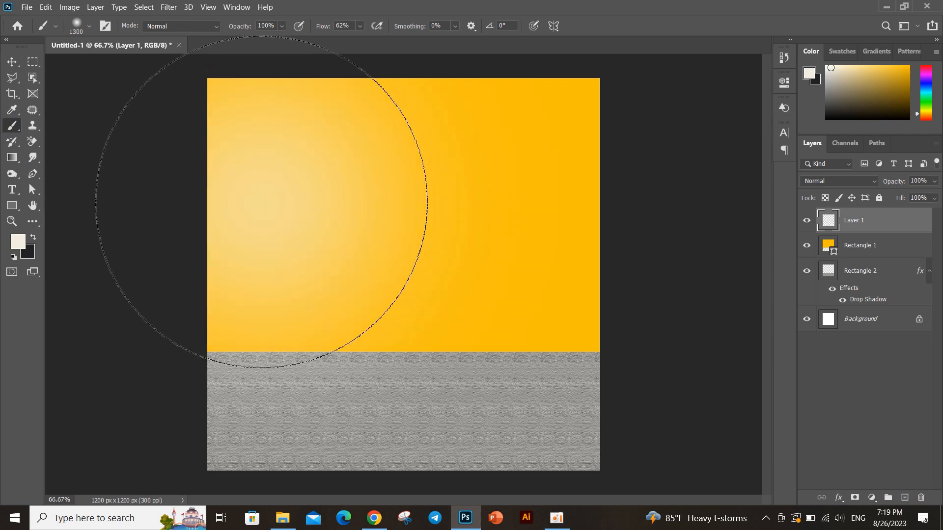
click(11, 62)
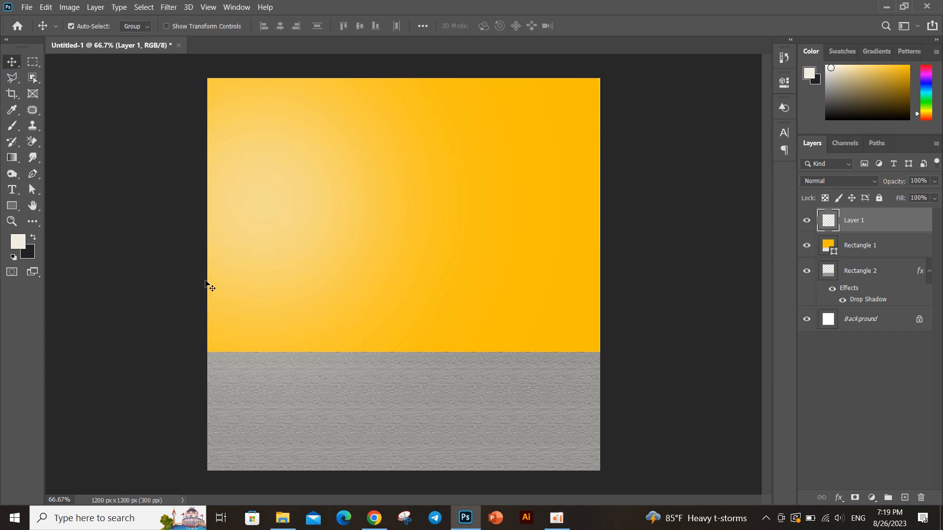
Step: Place the PNG palm leaf image from the poster folder at the canvas's upper left, rotated about 26°
click(283, 518)
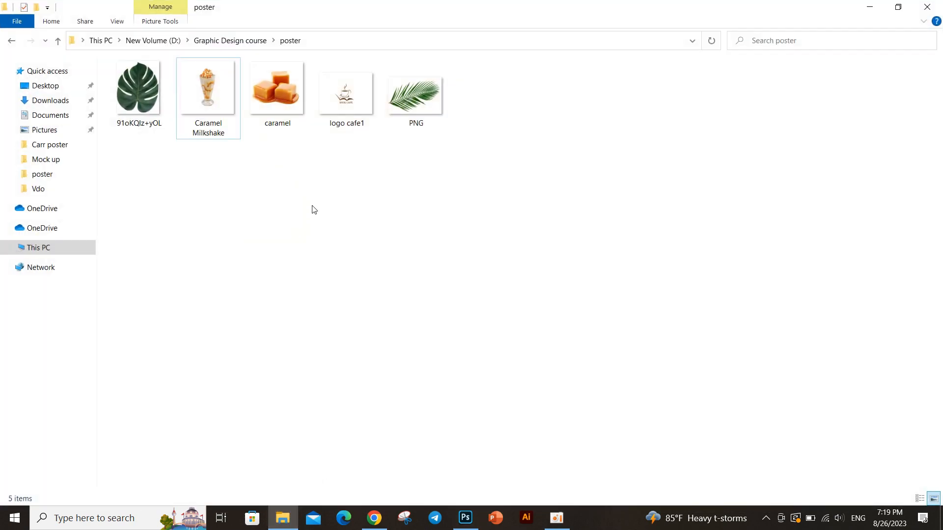
drag(415, 117, 265, 183)
drag(363, 216, 218, 115)
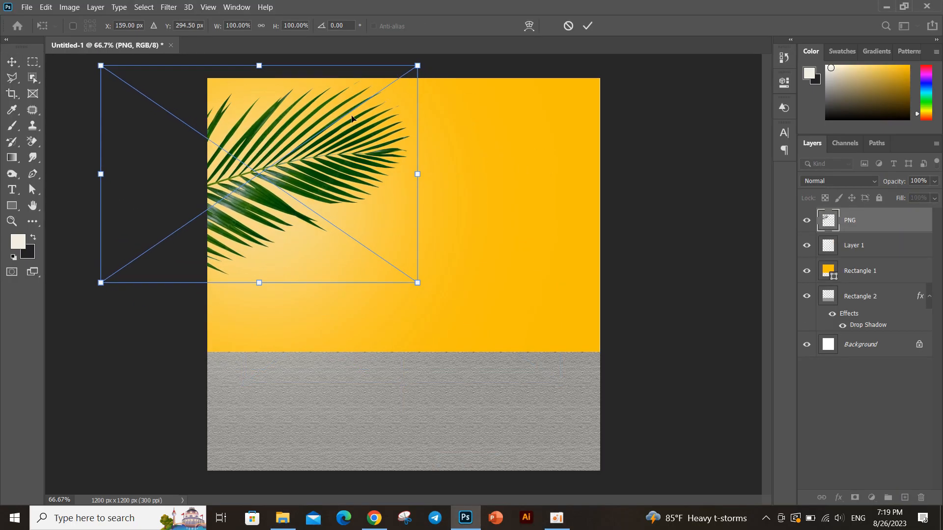
drag(432, 63, 483, 74)
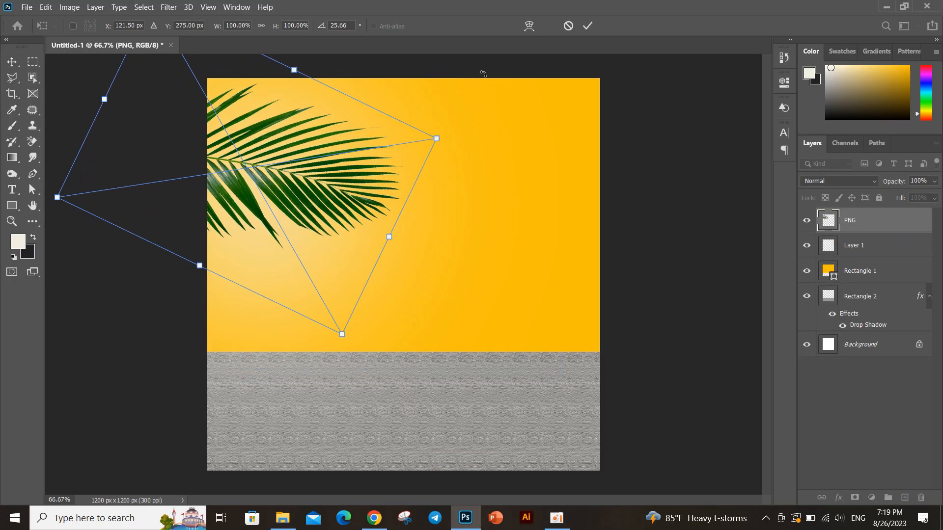
click(588, 26)
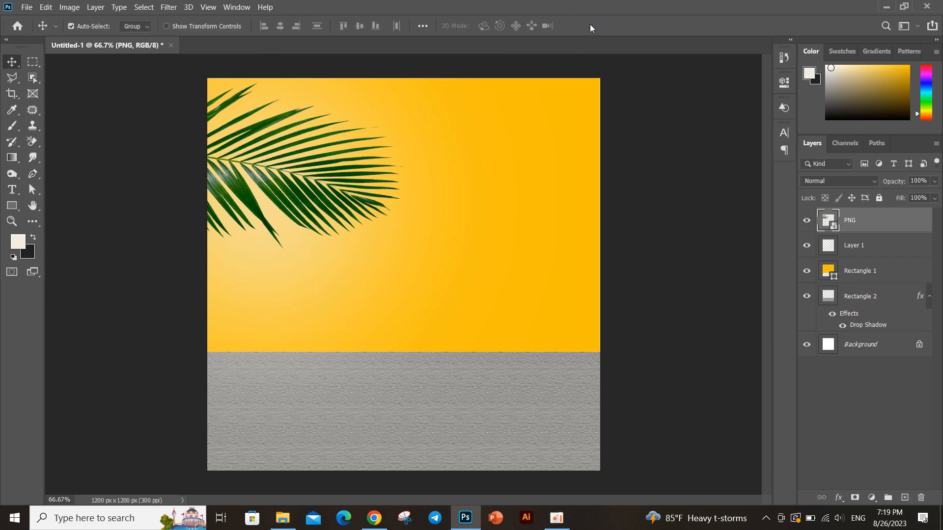
Step: Apply a near-black Color Overlay (#060606) to the palm leaf and set the layer's opacity to 72%
click(845, 499)
click(857, 463)
click(755, 93)
click(556, 303)
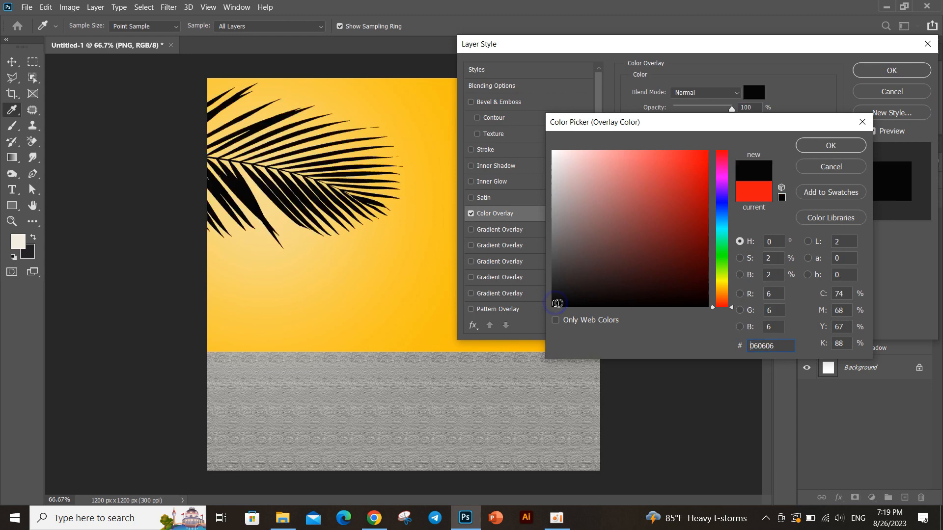
click(847, 147)
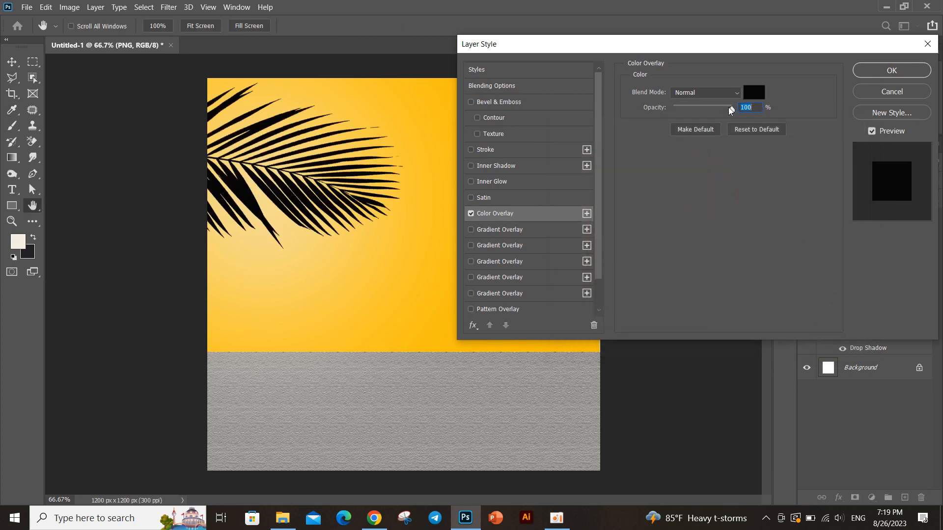
mouse_move(730, 109)
mouse_down()
mouse_move(711, 110)
mouse_move(734, 108)
mouse_up()
click(871, 70)
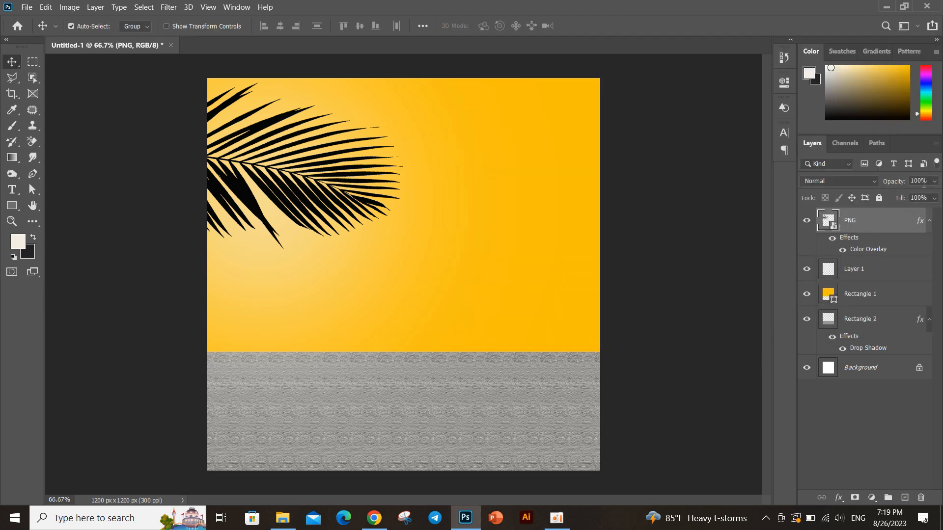
click(934, 181)
mouse_move(934, 196)
mouse_down()
mouse_move(907, 194)
mouse_move(917, 196)
mouse_up()
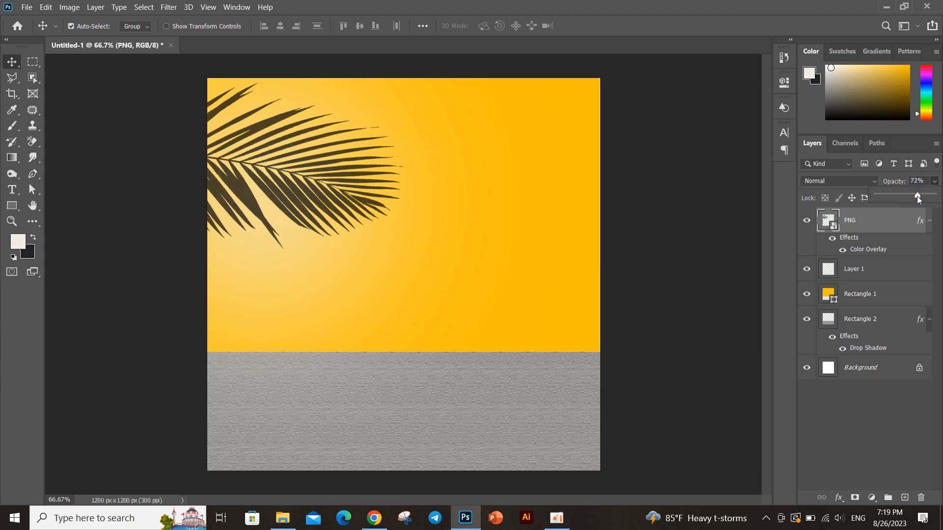
click(32, 63)
key(v)
click(311, 172)
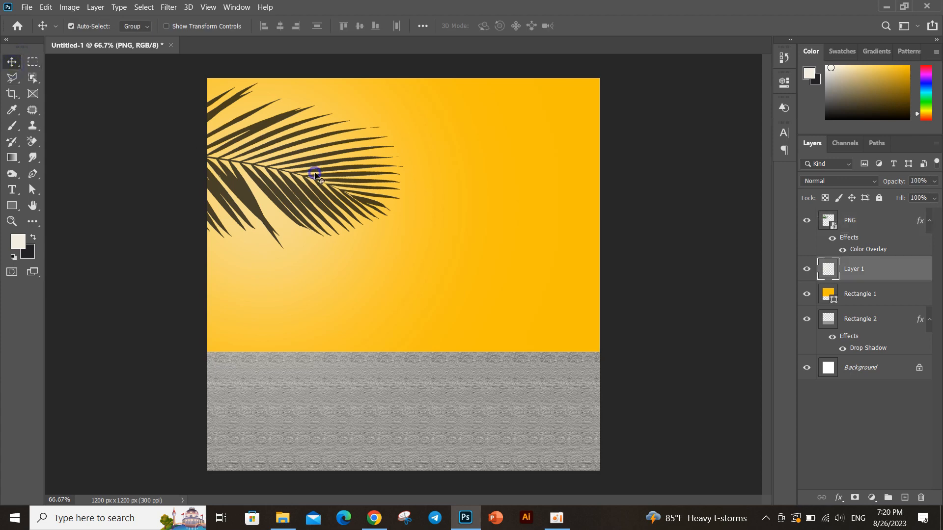
key(ctrl+t)
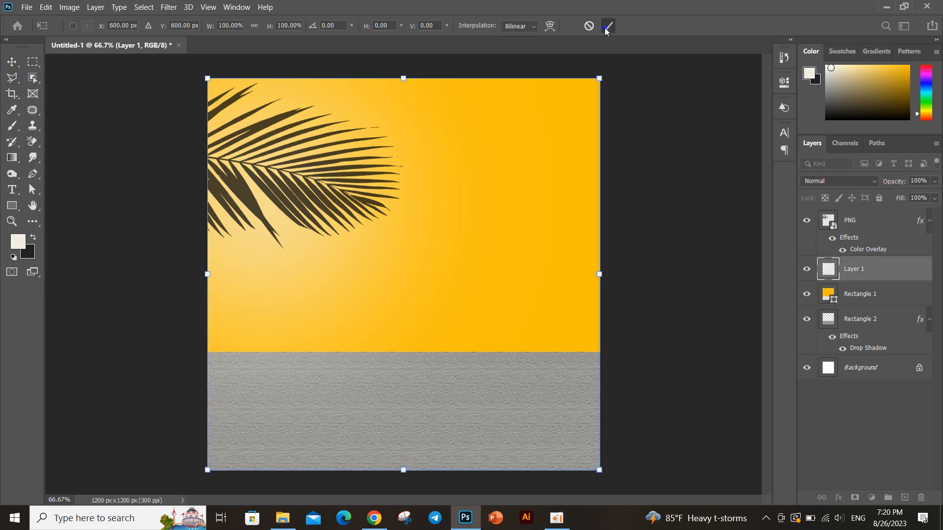
click(607, 26)
drag(314, 169, 319, 175)
Step: Move the palm leaf shadow slightly up and to the right, and rotate it to about 27°
click(846, 229)
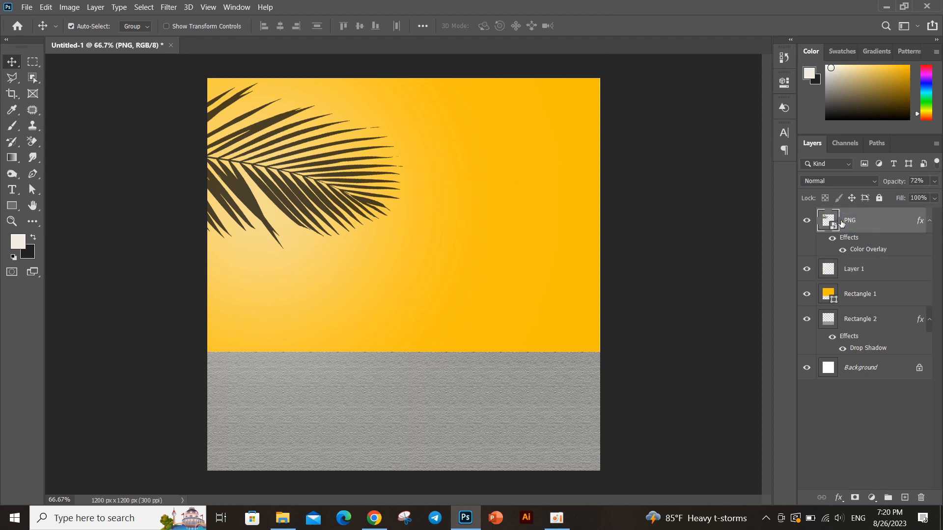
key(ctrl+t)
drag(320, 175, 332, 155)
drag(459, 119, 458, 126)
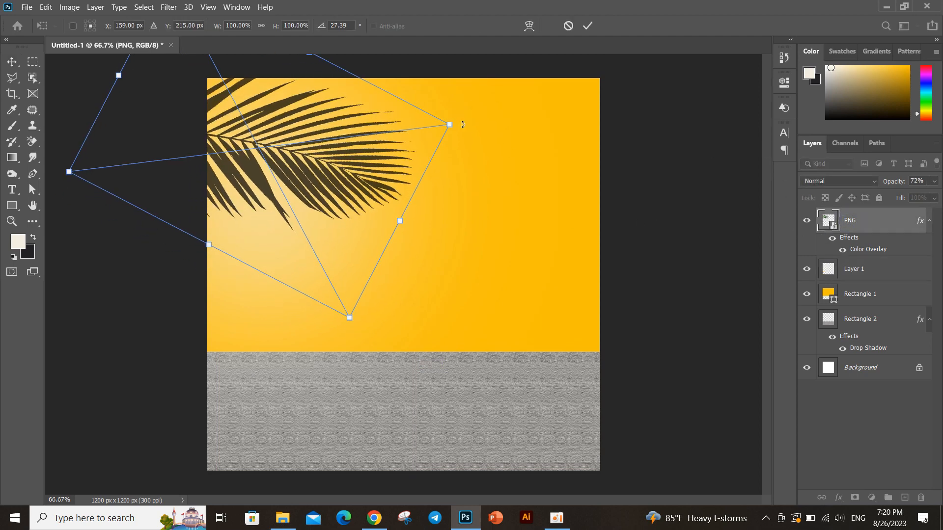
click(587, 26)
Step: Add a layer mask to the palm leaf and fade its left and lower parts with soft black brushes of 700 and 500 px
click(854, 498)
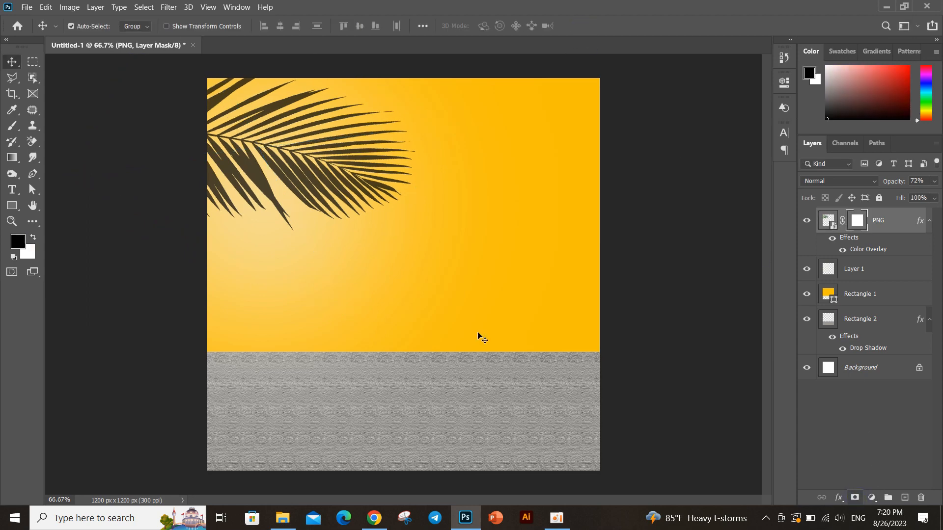
click(13, 126)
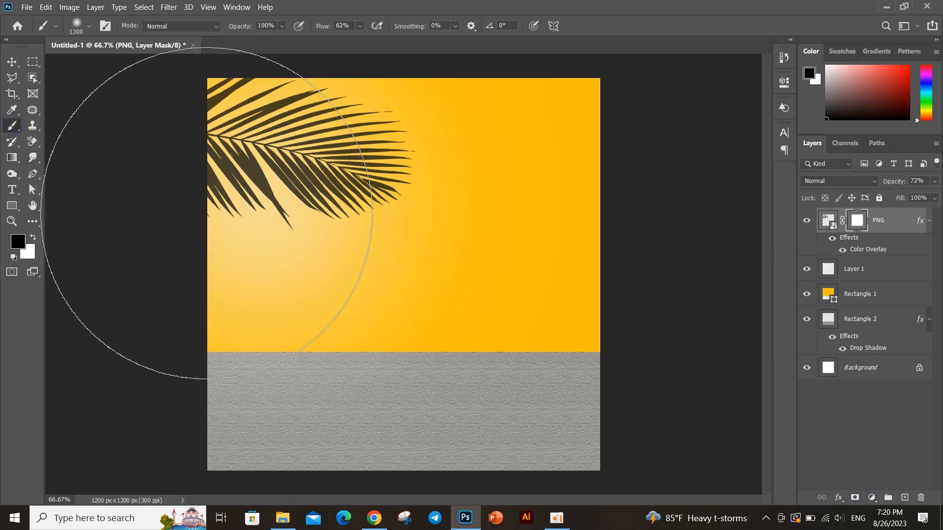
key(bracketleft)
key(bracketleft)
key(bracketleft)
key(bracketleft)
key(bracketleft)
key(bracketleft)
click(228, 200)
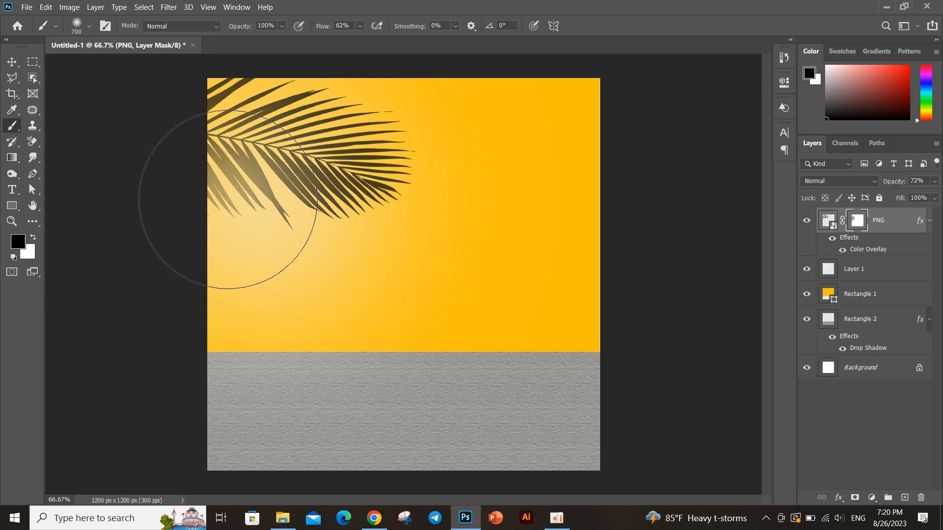
click(251, 207)
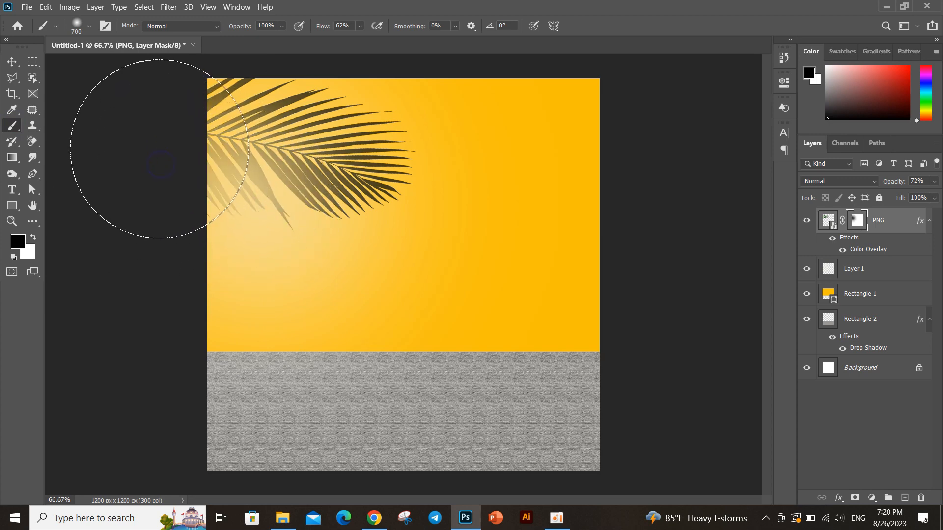
key(bracketleft)
key(bracketleft)
click(282, 229)
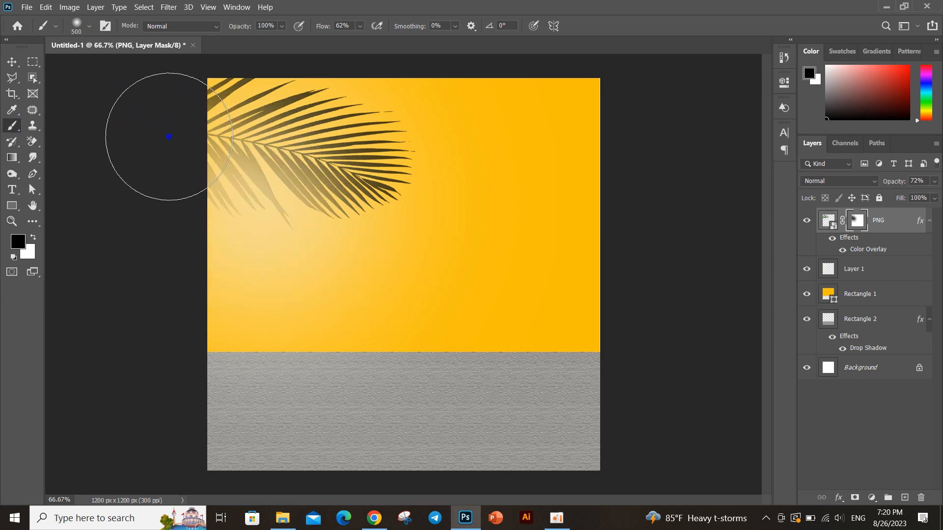
click(11, 62)
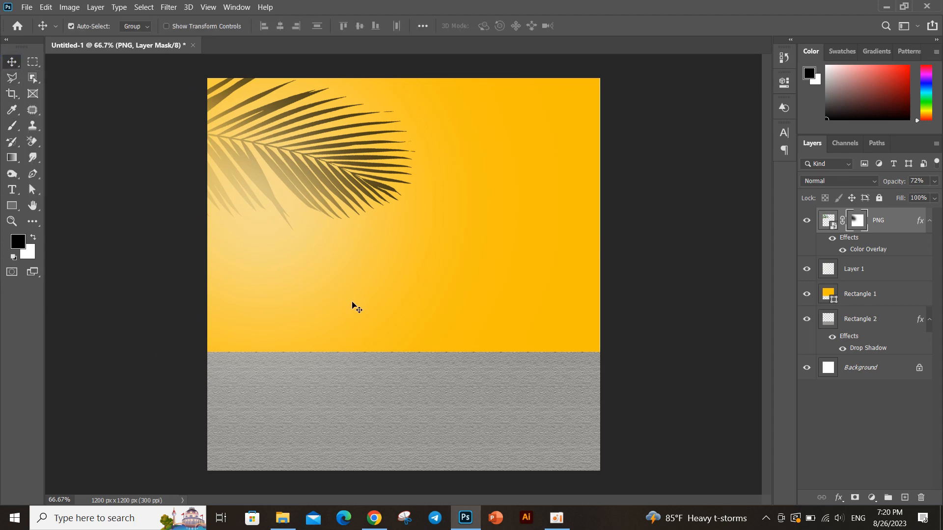
Step: Place the Caramel Milkshake image from the poster folder, scaled to stand right of the canvas centre with its base on the gray floor
click(282, 518)
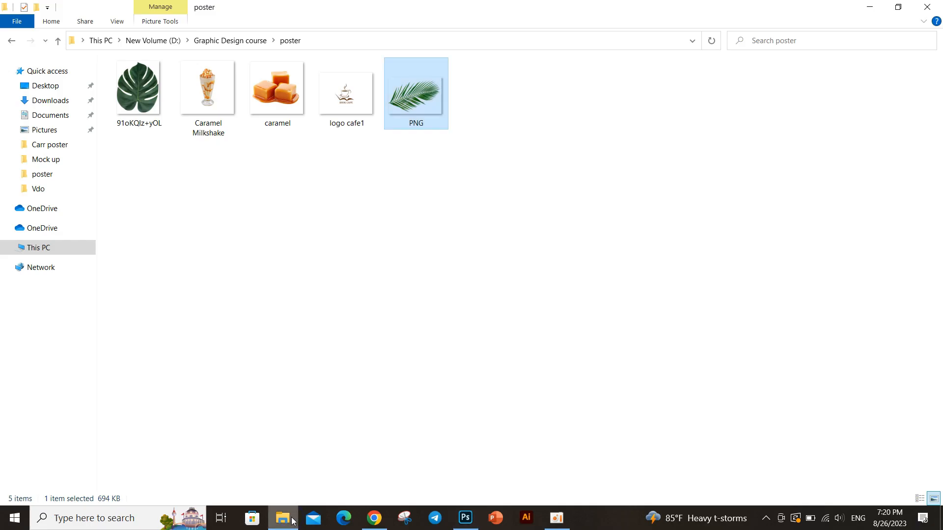
click(140, 91)
click(211, 98)
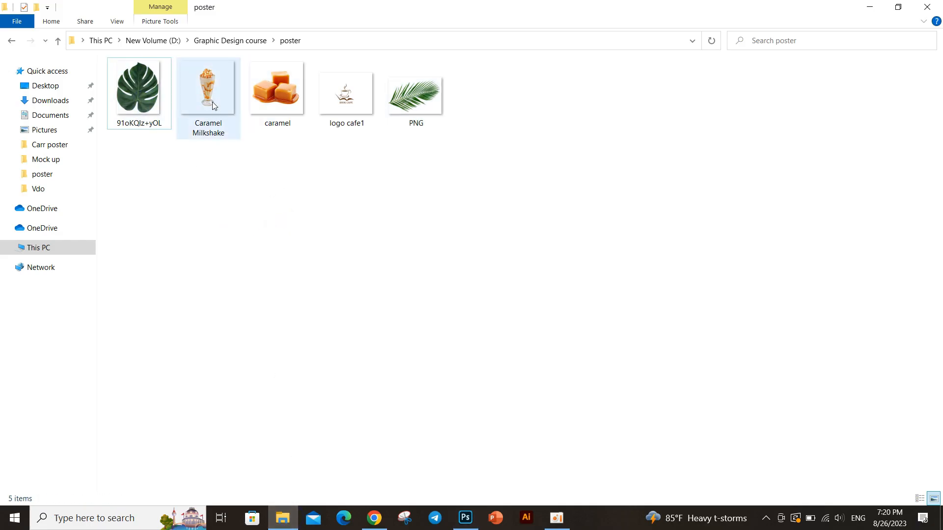
drag(207, 88, 401, 381)
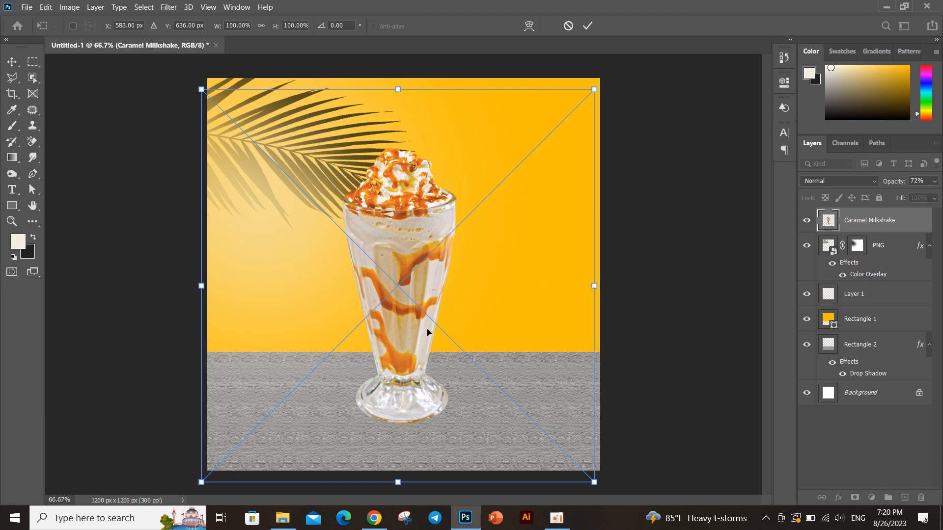
drag(593, 90, 544, 139)
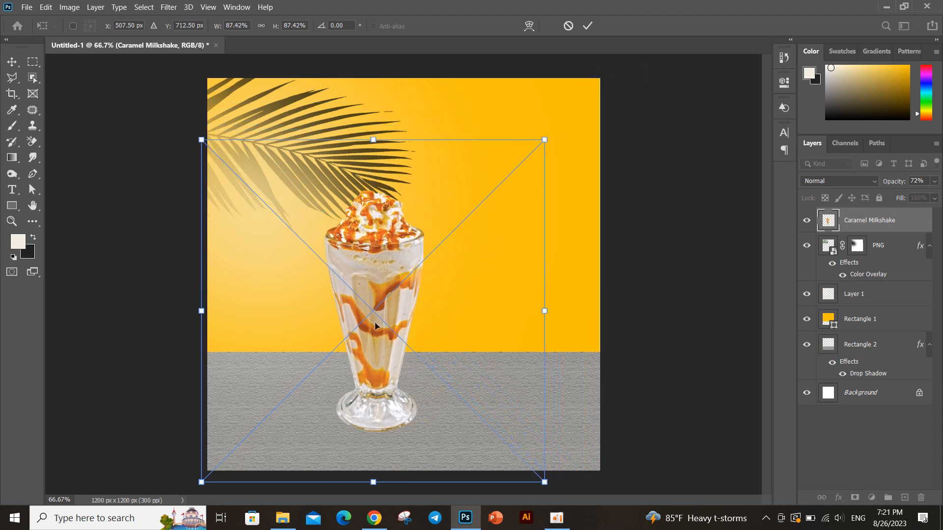
drag(391, 308, 465, 298)
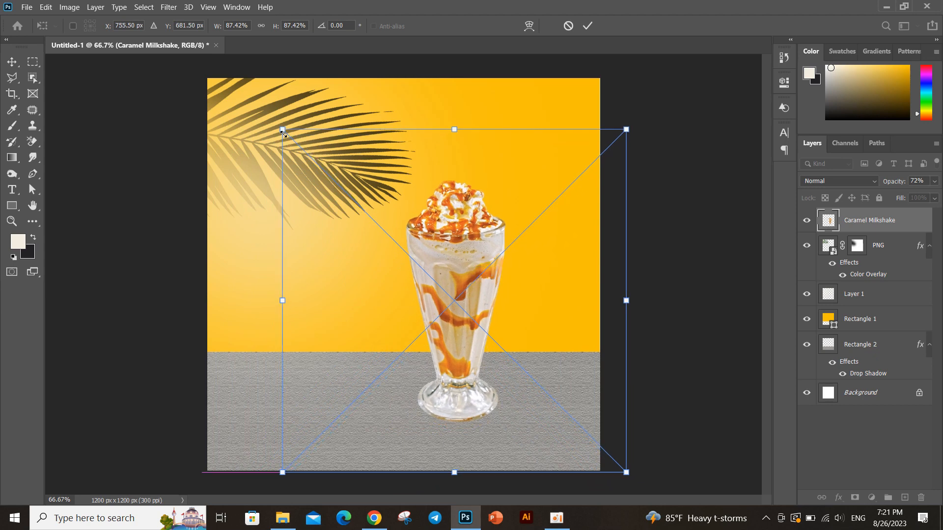
drag(283, 129, 250, 94)
drag(416, 217, 431, 224)
click(588, 26)
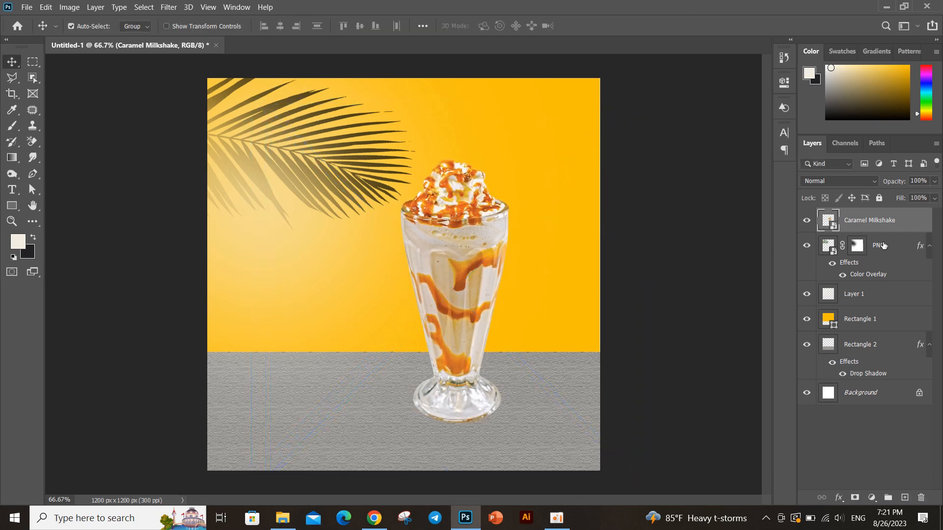
Step: Create a new layer directly below the milkshake and flatten the Soft Round brush tip into a wide ellipse angled about 2°
click(882, 246)
click(904, 497)
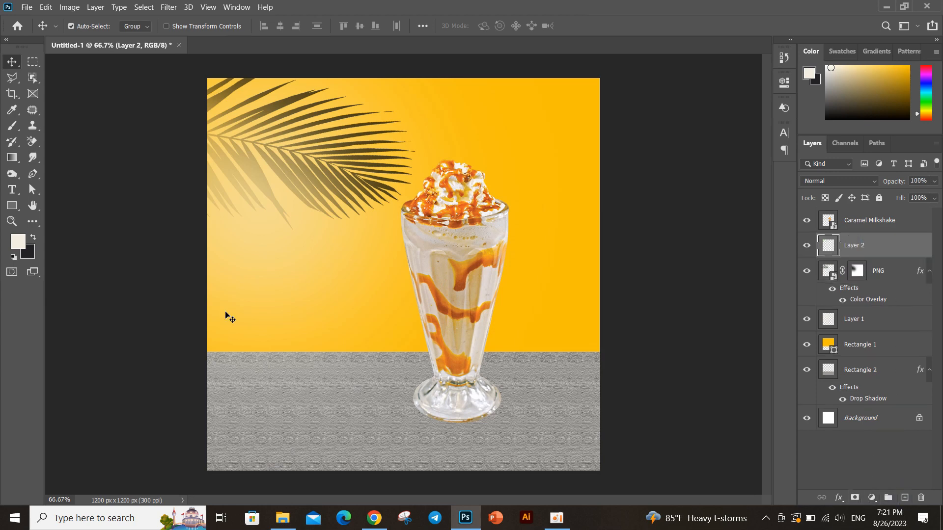
click(14, 128)
click(90, 25)
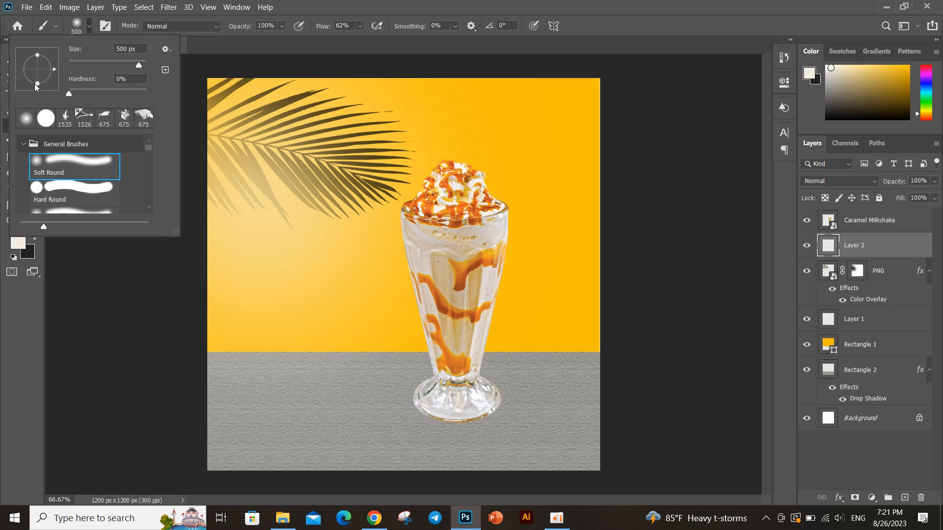
mouse_move(35, 83)
mouse_down()
mouse_move(55, 72)
mouse_move(37, 78)
mouse_move(55, 73)
mouse_move(36, 94)
mouse_move(38, 73)
mouse_move(57, 69)
mouse_up()
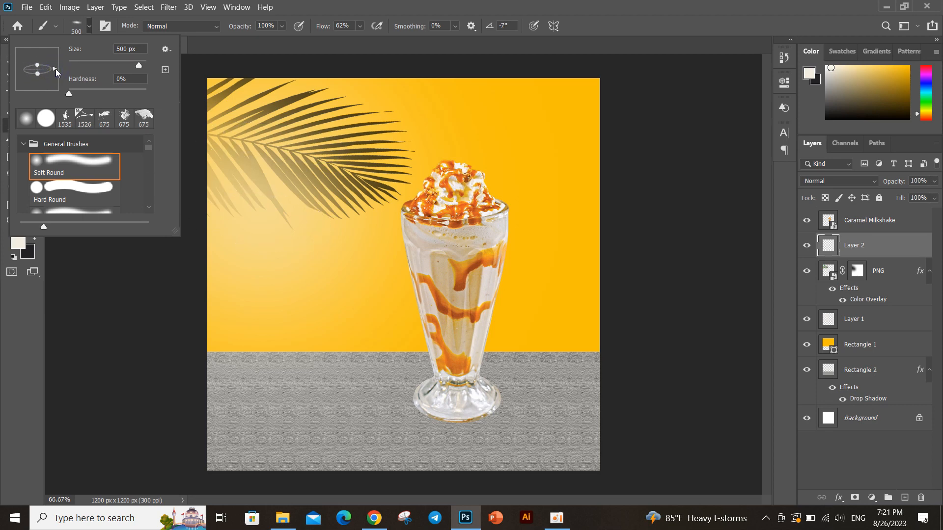
click(5, 41)
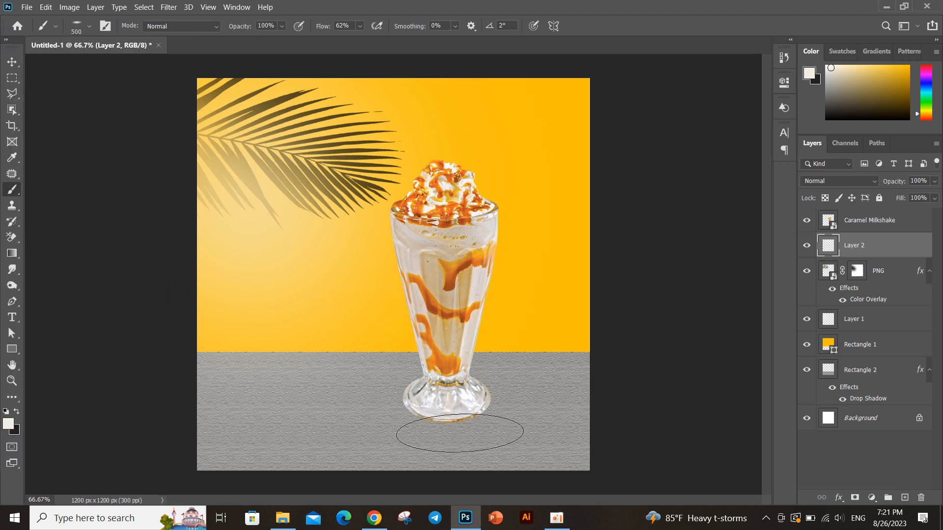
Step: Paint a near-black soft shadow under the milkshake glass's base with a single 400 px elliptical brush dab
click(828, 113)
key(bracketleft)
key(bracketleft)
key(bracketleft)
key(bracketleft)
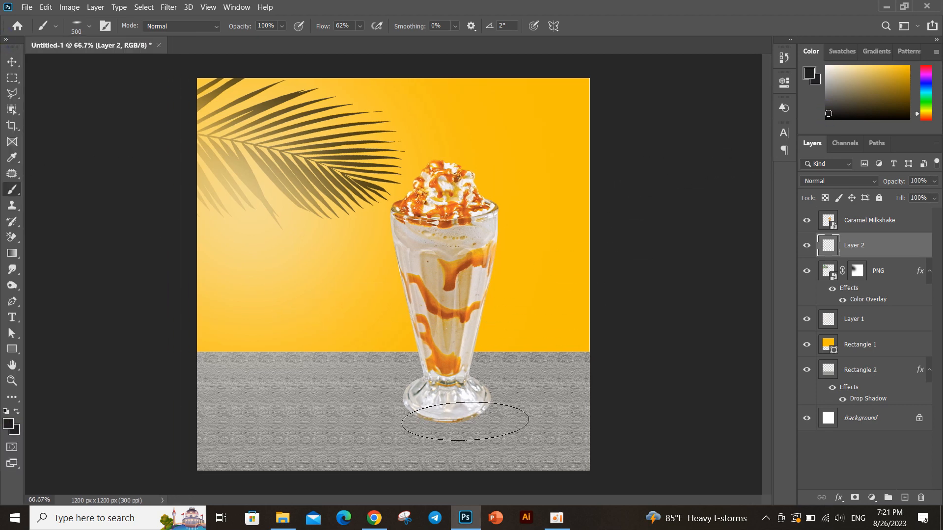
key(bracketright)
key(bracketright)
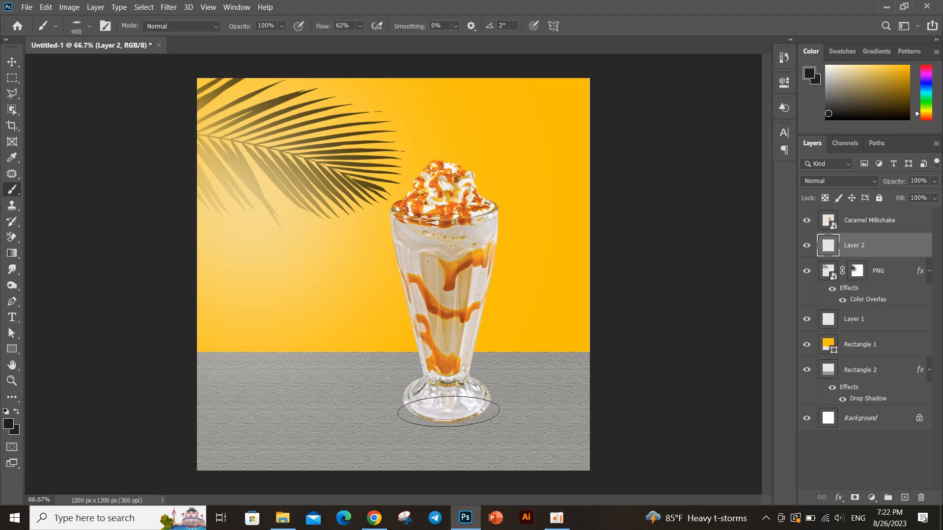
click(449, 411)
key(v)
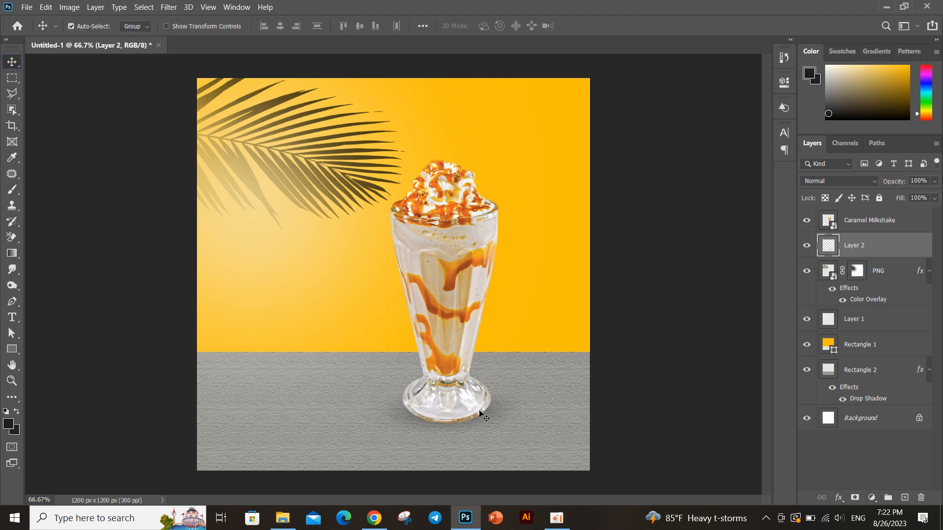
Step: Scale the glass's shadow layer to about 105% width and 107% height, and shift the milkshake slightly up and to the right
click(485, 415)
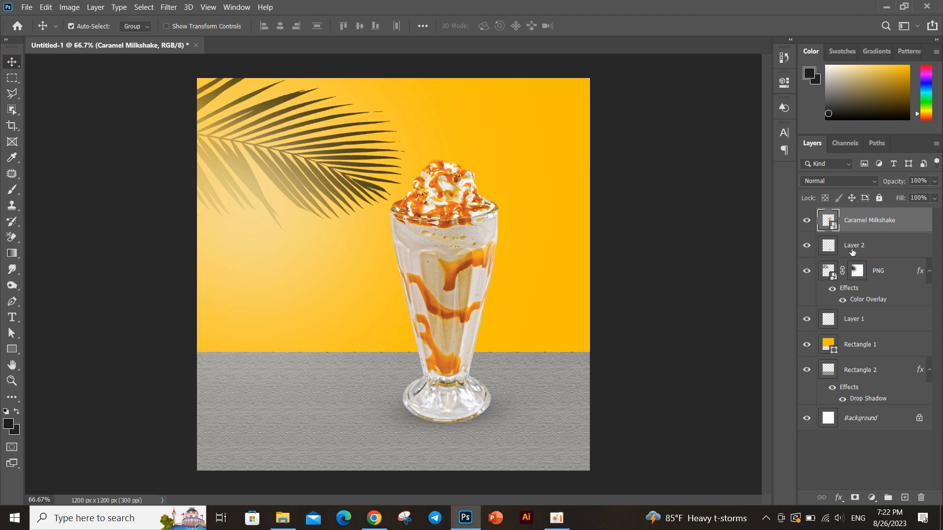
click(852, 248)
key(ctrl+t)
drag(481, 417, 488, 424)
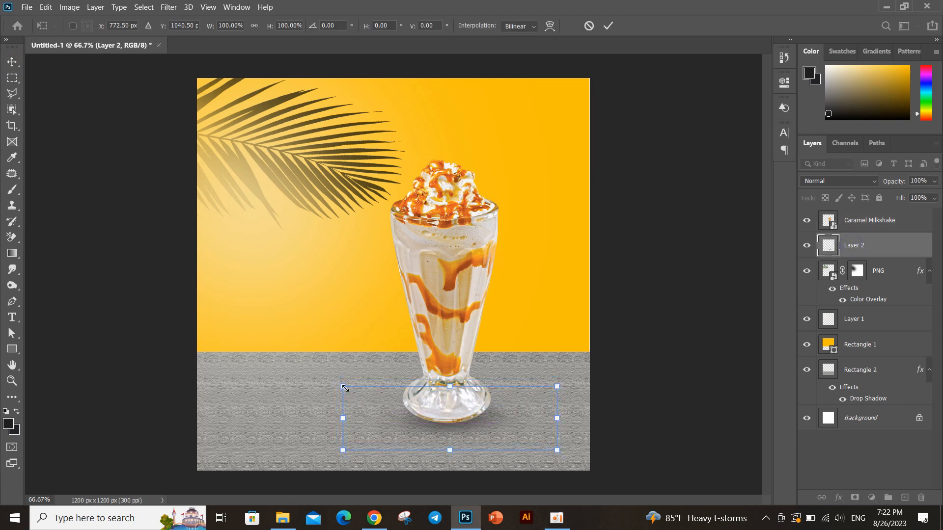
drag(345, 389, 334, 385)
mouse_move(445, 440)
mouse_down()
mouse_move(454, 448)
mouse_move(490, 423)
mouse_move(452, 451)
mouse_up()
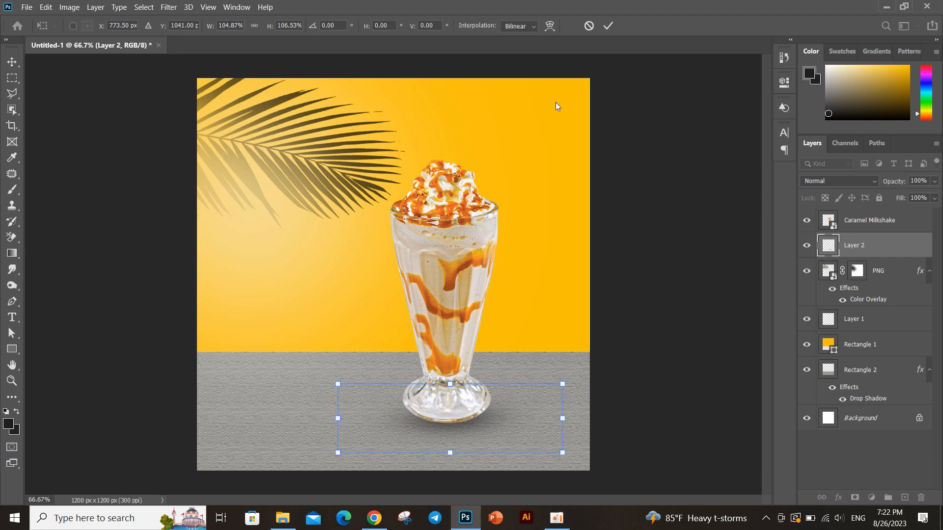
click(605, 30)
click(469, 306)
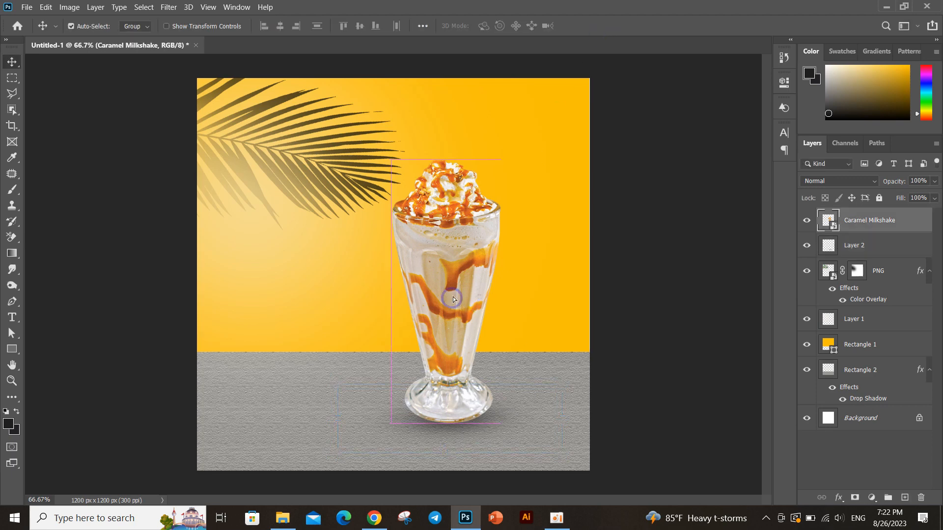
click(557, 412)
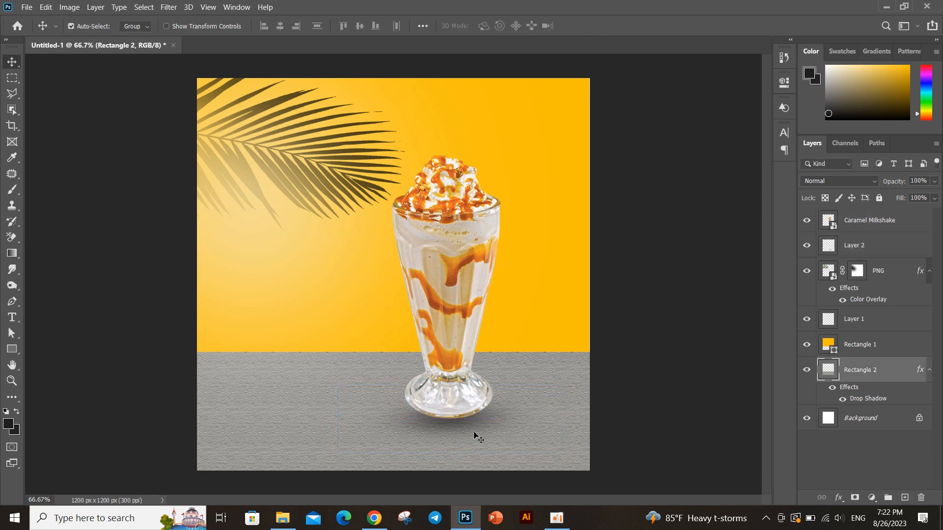
Step: Place the 91oKQIz+yOL leaf image above all layers, scaled to about 4.26% by 5.86% and rotated about 53°, left of the glass
click(283, 518)
drag(139, 91, 311, 414)
drag(863, 373, 850, 216)
key(ctrl+t)
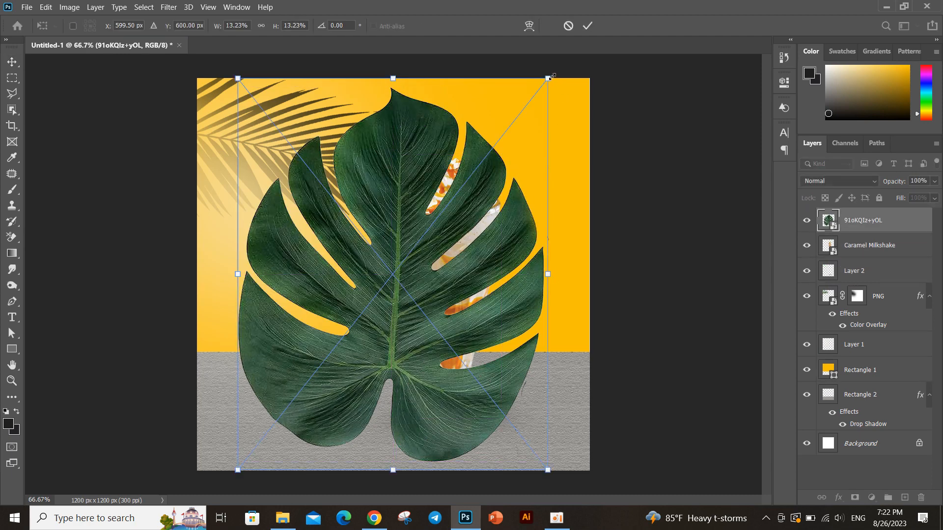
drag(552, 76, 421, 403)
drag(349, 438, 324, 409)
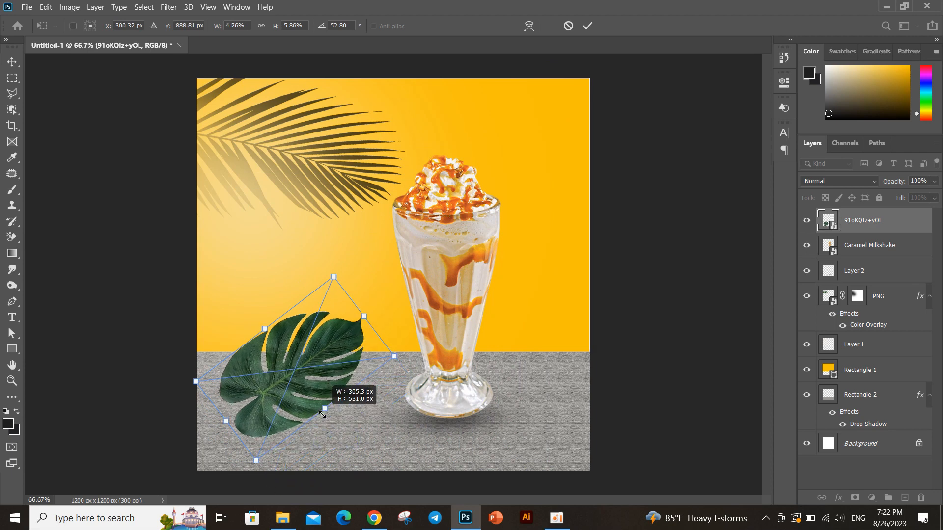
click(588, 26)
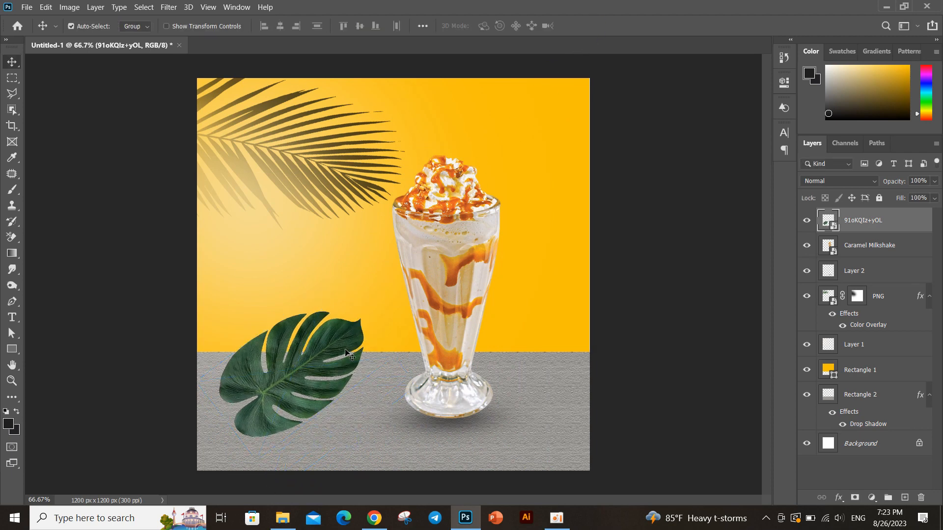
Step: Move the monstera leaf into the canvas's lower-left corner, partly cropped by the edges, and rotate it to about 54°
key(ctrl+t)
drag(362, 349, 296, 389)
drag(369, 380, 368, 414)
drag(294, 391, 297, 425)
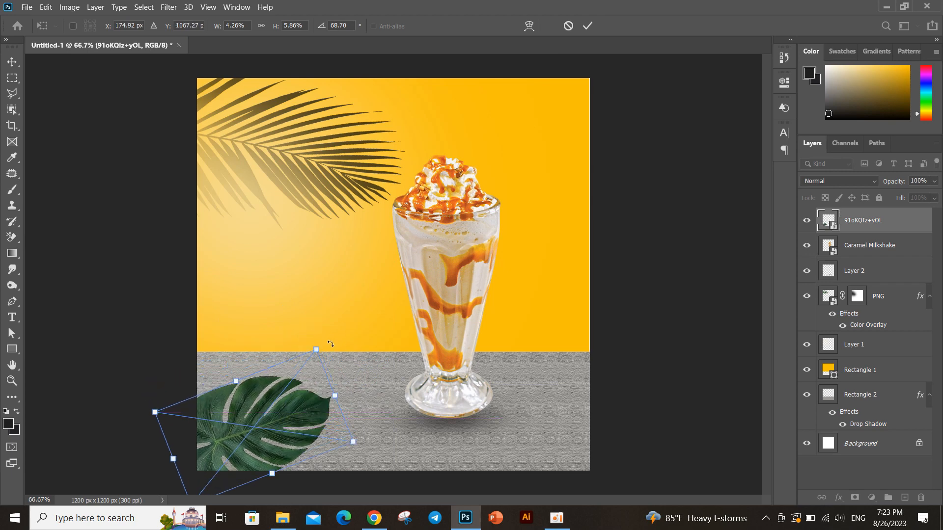
drag(350, 354, 325, 333)
drag(291, 431, 278, 425)
click(587, 26)
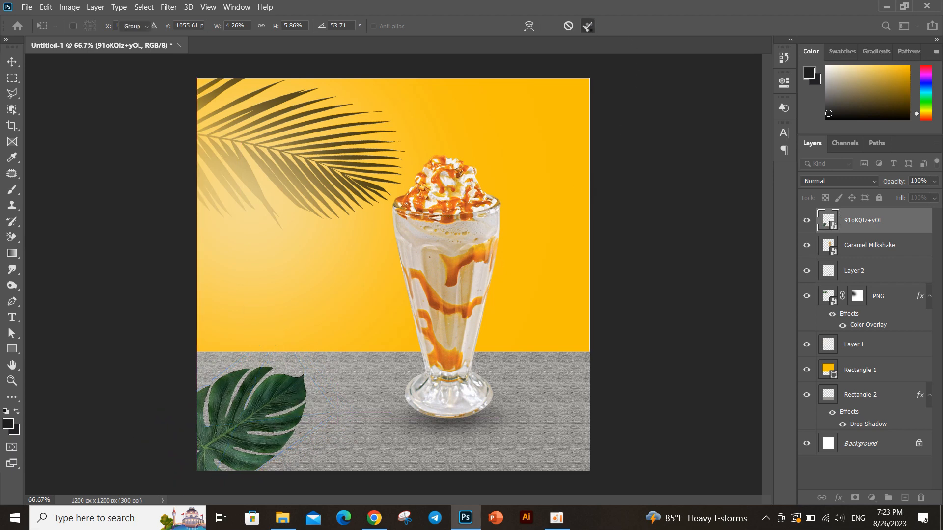
Step: Add a Drop Shadow to the lower-left leaf with 50% opacity, 22 px distance and 16 px size
right_click(859, 227)
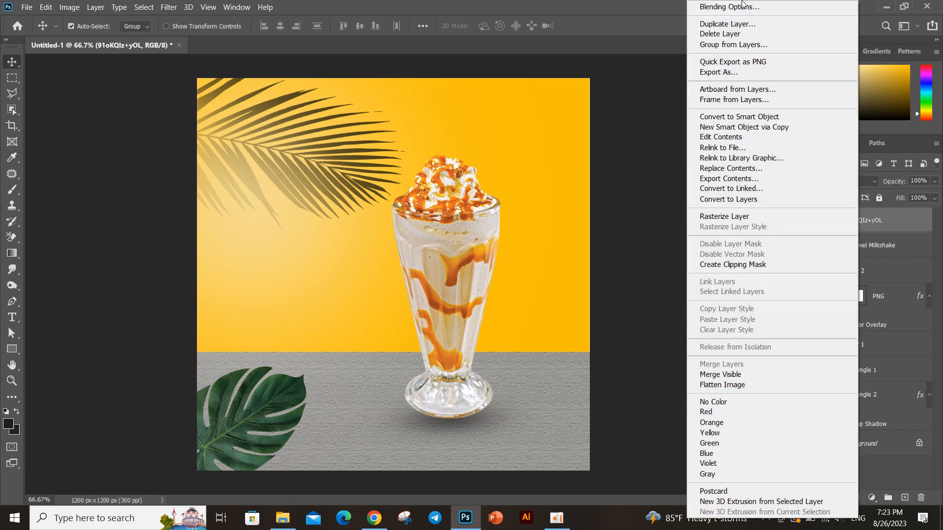
click(714, 6)
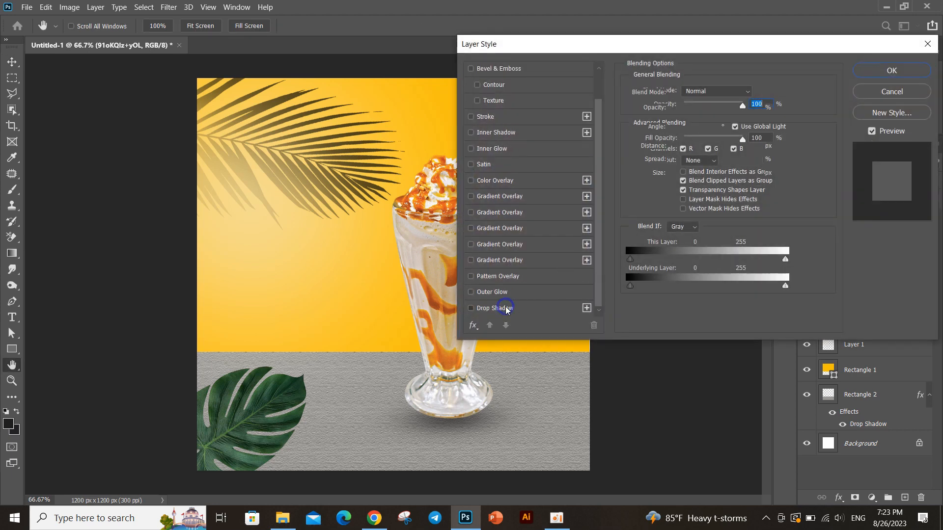
click(506, 310)
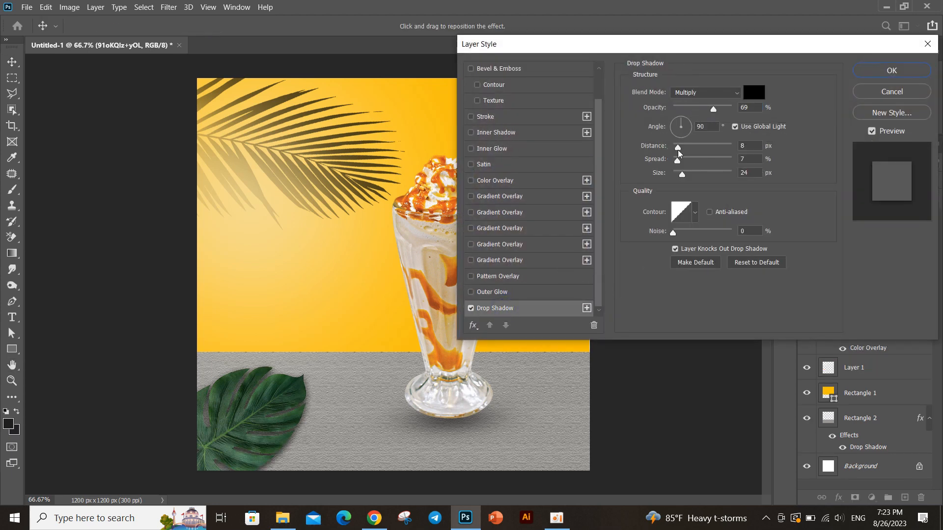
drag(678, 149, 688, 153)
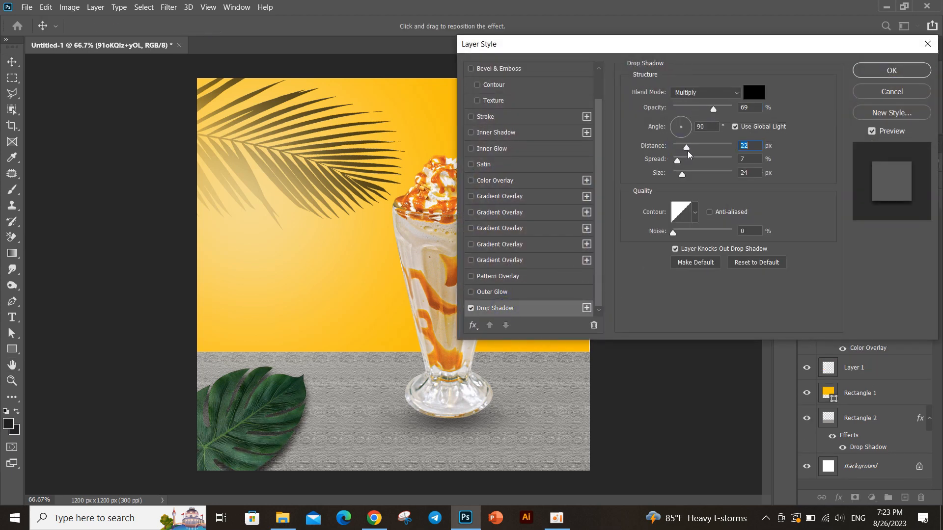
drag(712, 109, 702, 108)
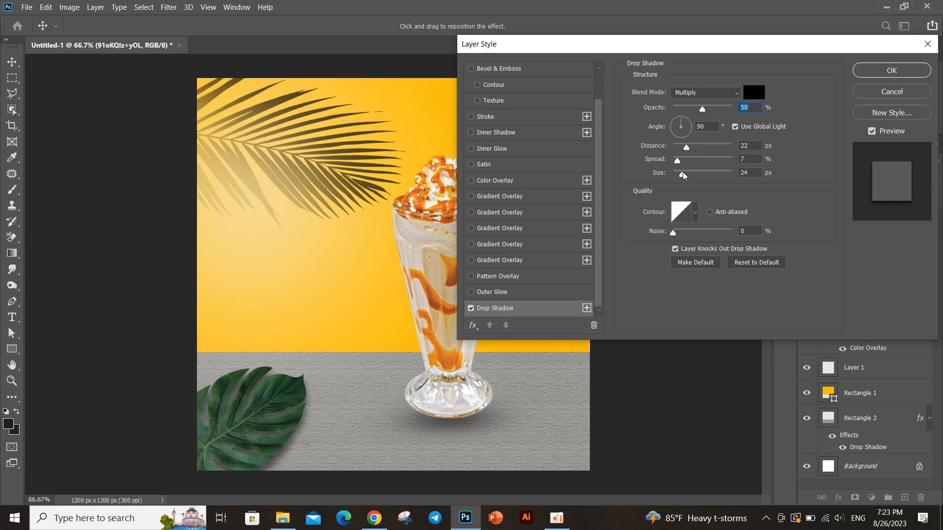
drag(681, 176, 679, 175)
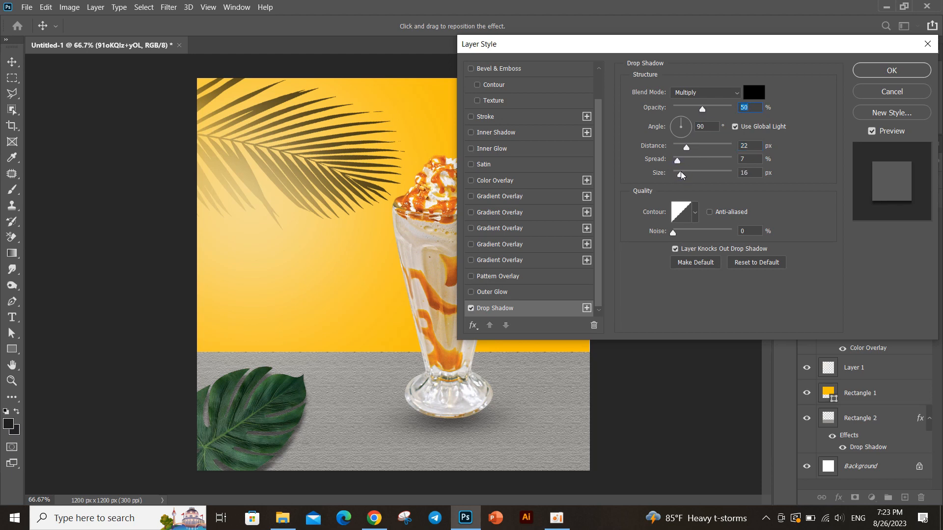
click(888, 69)
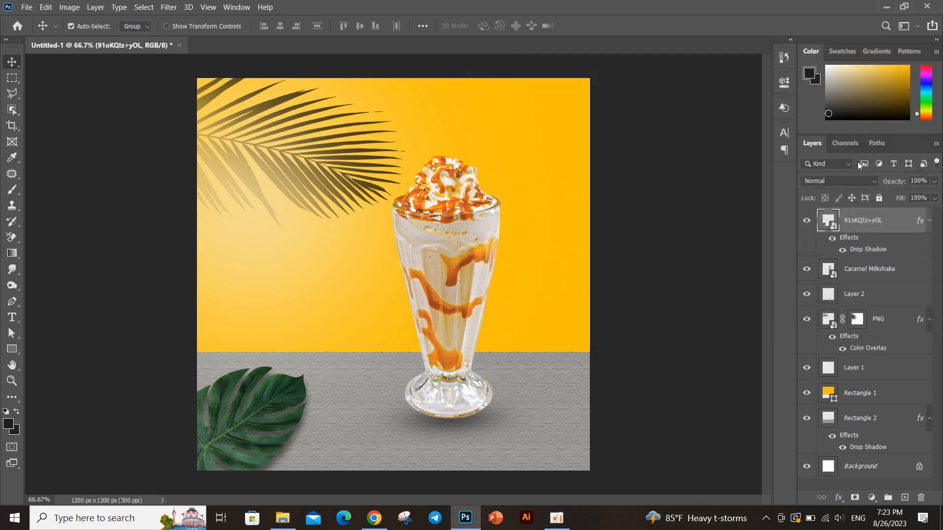
Step: Place a second 91oKQIz+yOL leaf half off the canvas's right edge beside the glass, rotated about -87° and slightly flattened
click(283, 518)
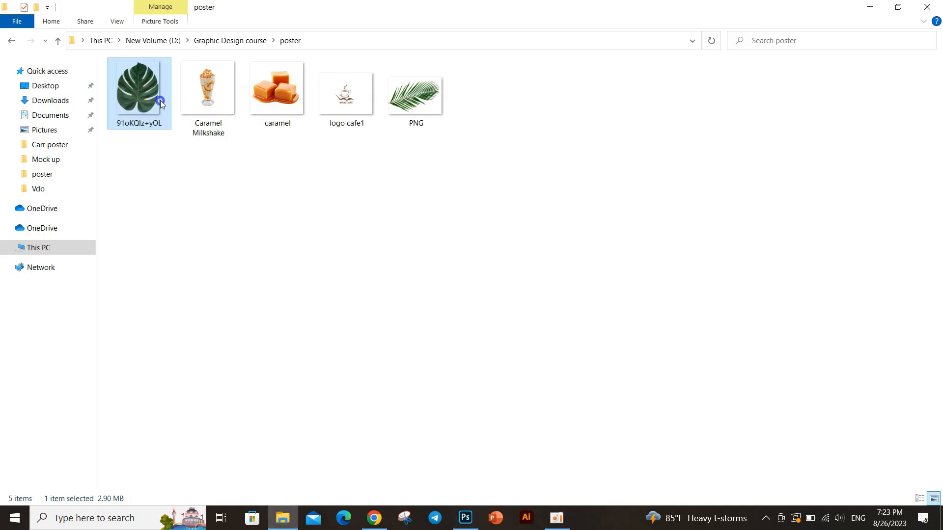
drag(147, 96, 541, 294)
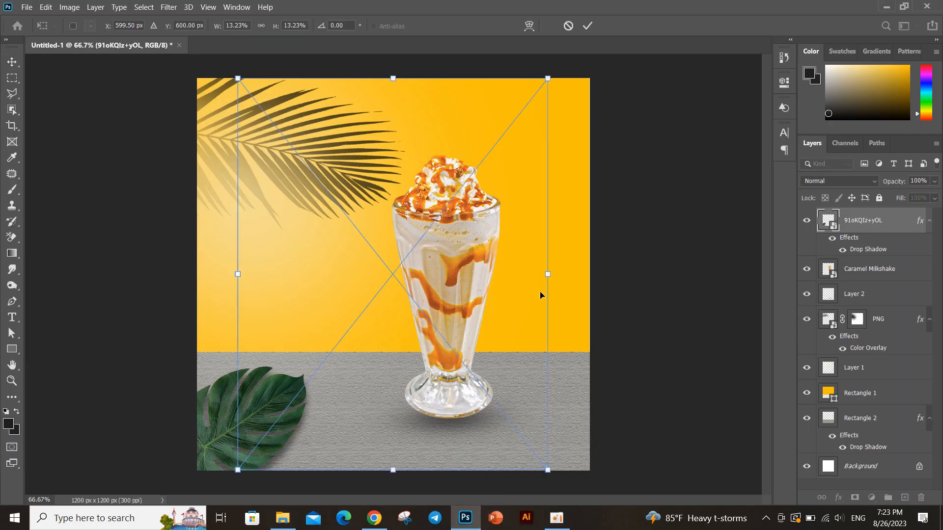
drag(548, 79, 362, 311)
drag(351, 364, 549, 308)
drag(566, 432, 621, 285)
drag(537, 376, 621, 388)
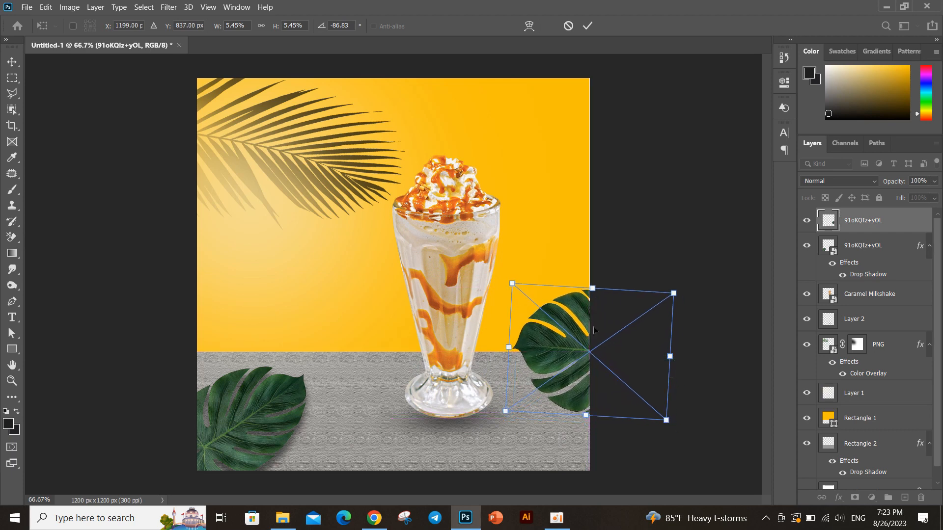
drag(594, 290, 591, 346)
click(586, 26)
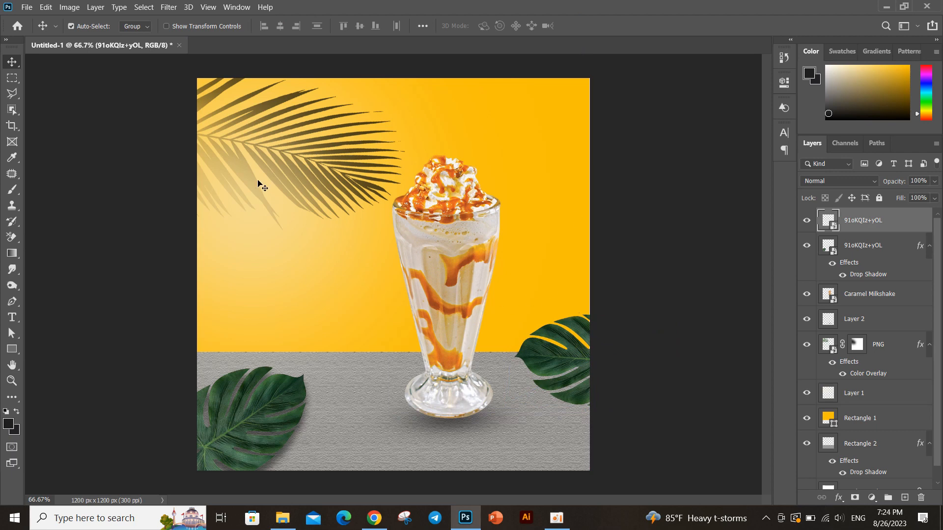
Step: Apply a Gaussian Blur with a radius of 8.8 pixels to the monstera leaf at the canvas's right edge
click(70, 7)
mouse_move(168, 7)
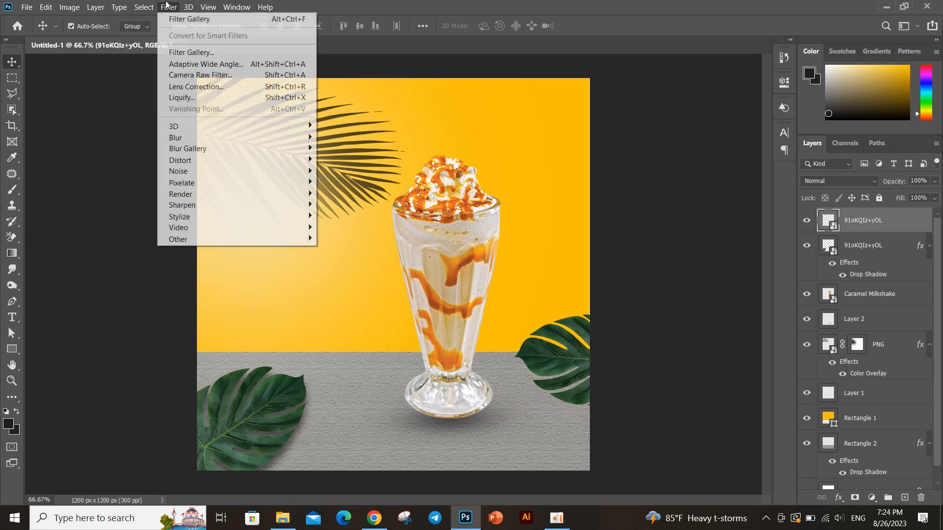
mouse_move(216, 139)
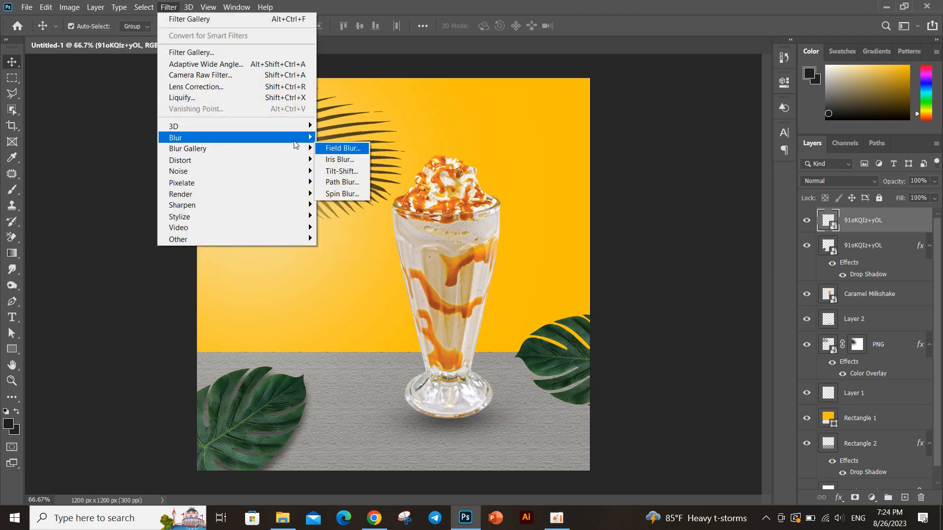
click(346, 182)
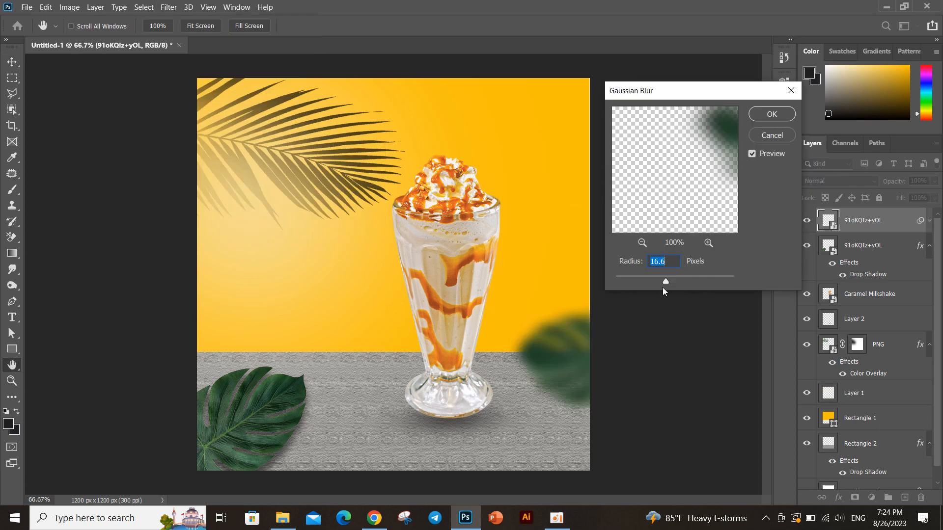
mouse_move(665, 282)
mouse_down()
mouse_move(673, 280)
mouse_move(659, 280)
mouse_up()
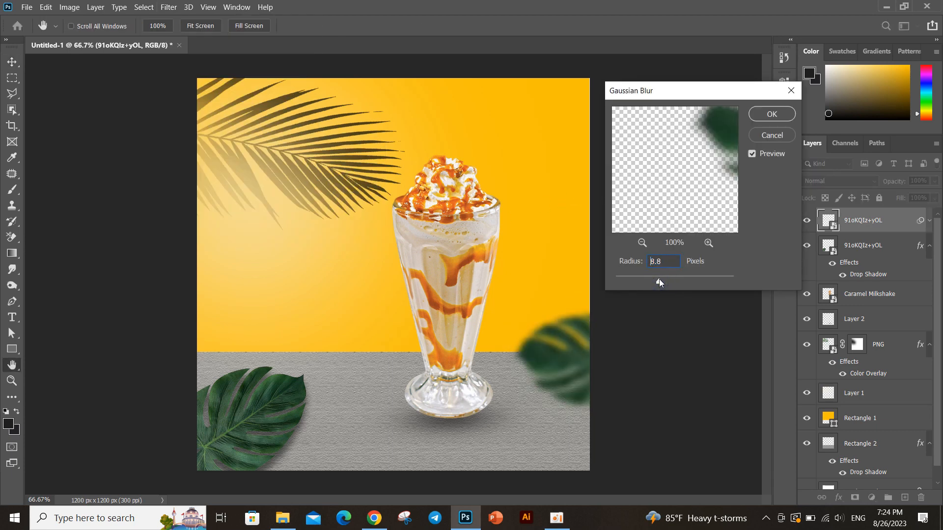
click(781, 114)
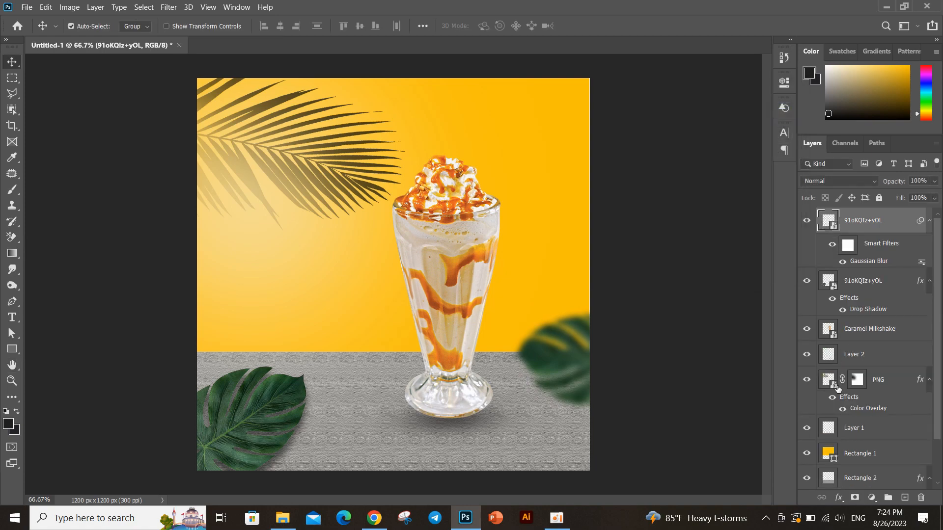
Step: Place the caramel image scaled to about 45.42% on the gray floor between the lower-left leaf and the glass
click(282, 518)
drag(294, 115, 373, 364)
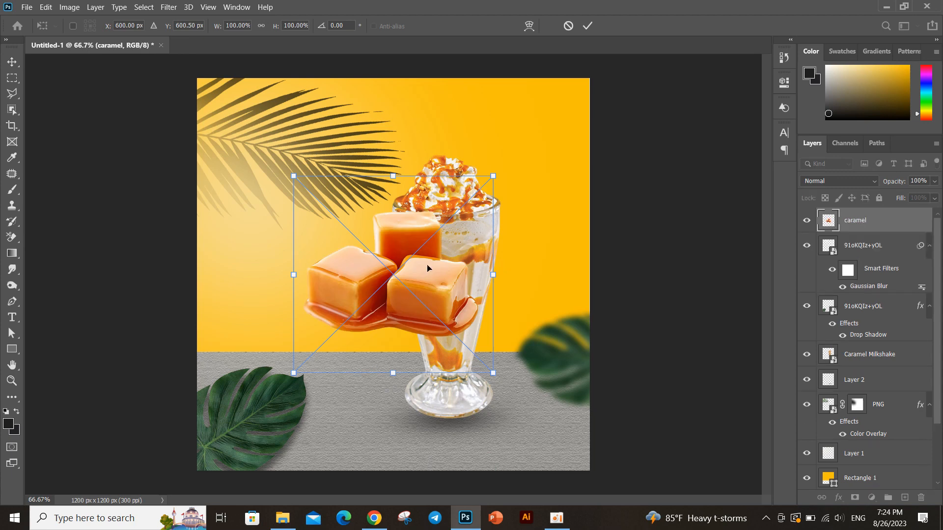
drag(493, 175, 384, 284)
drag(353, 323, 372, 380)
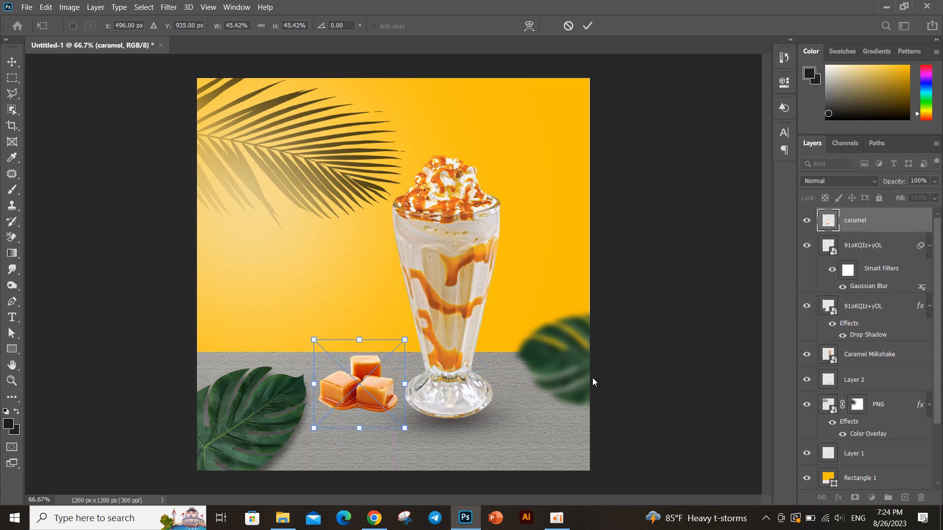
click(587, 27)
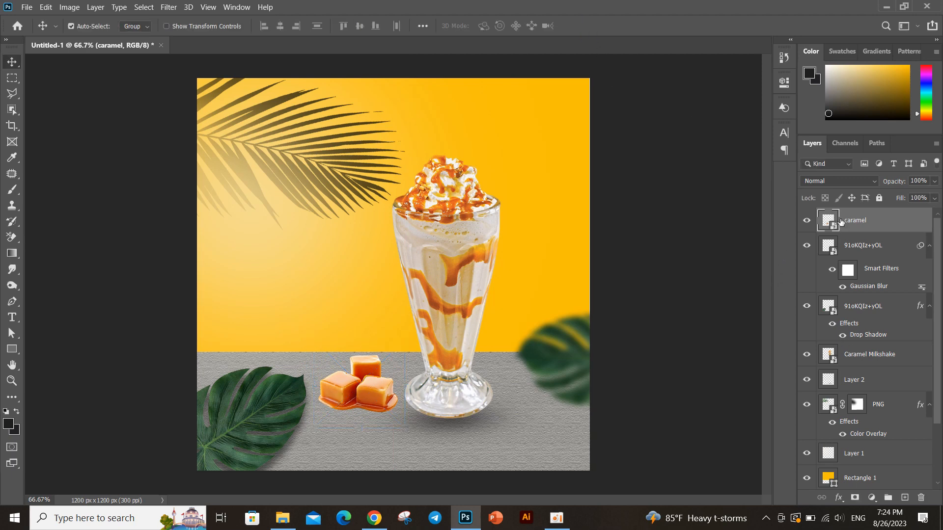
Step: Set the caramel layer's Blend If underlying range to split black at 0/36 and split white at 207/255
right_click(869, 230)
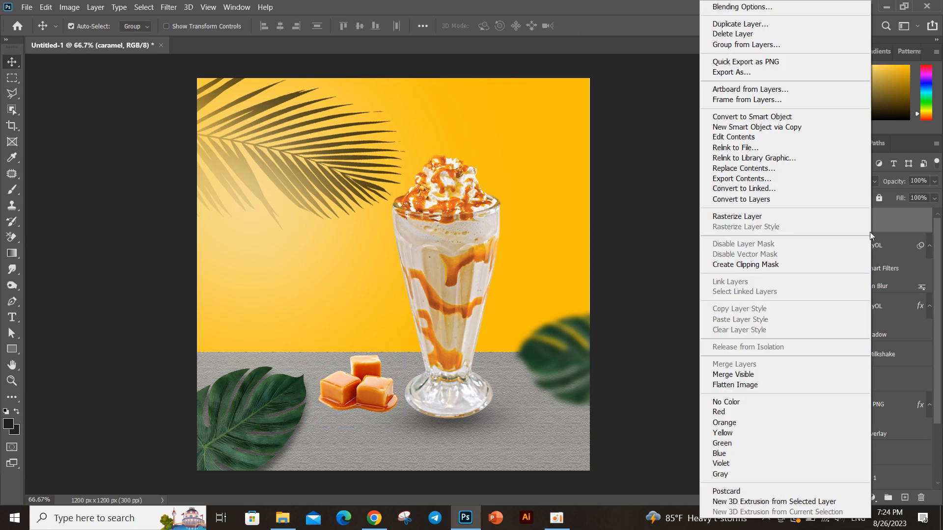
click(768, 8)
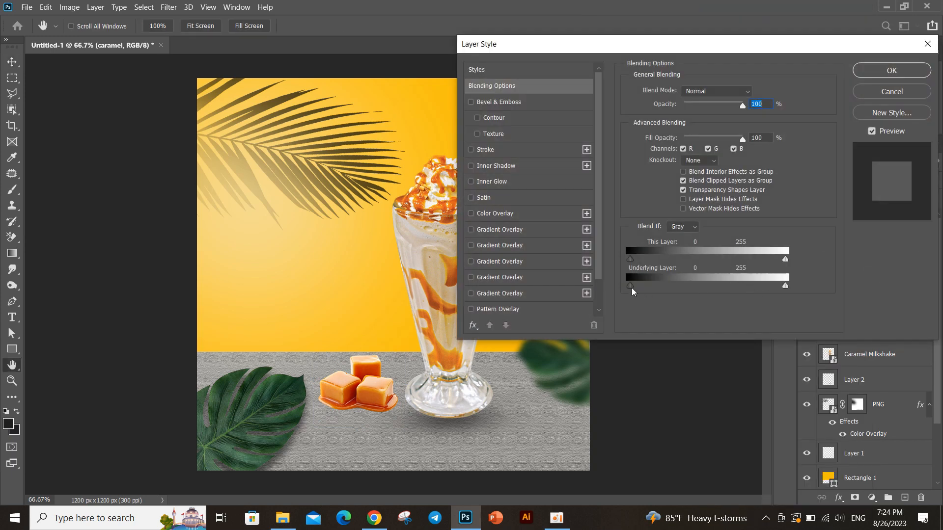
drag(631, 291, 653, 290)
drag(783, 286, 774, 288)
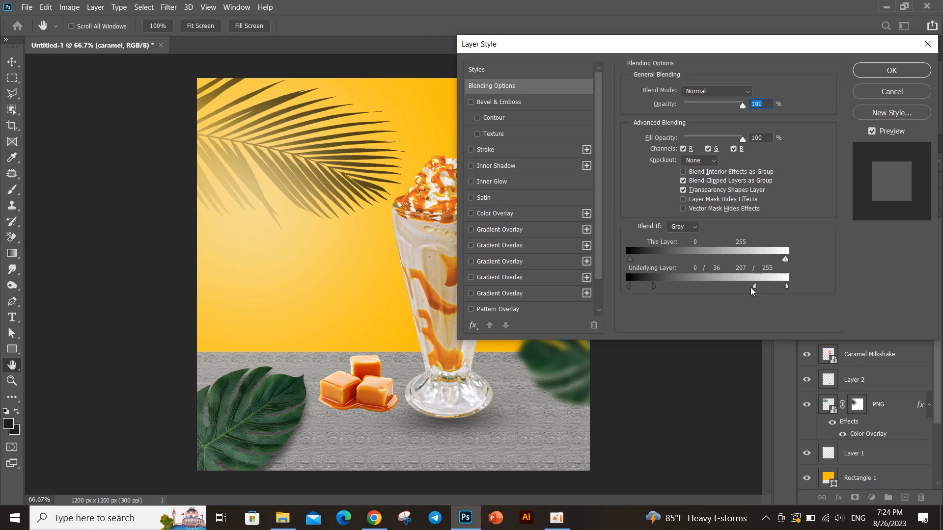
click(890, 72)
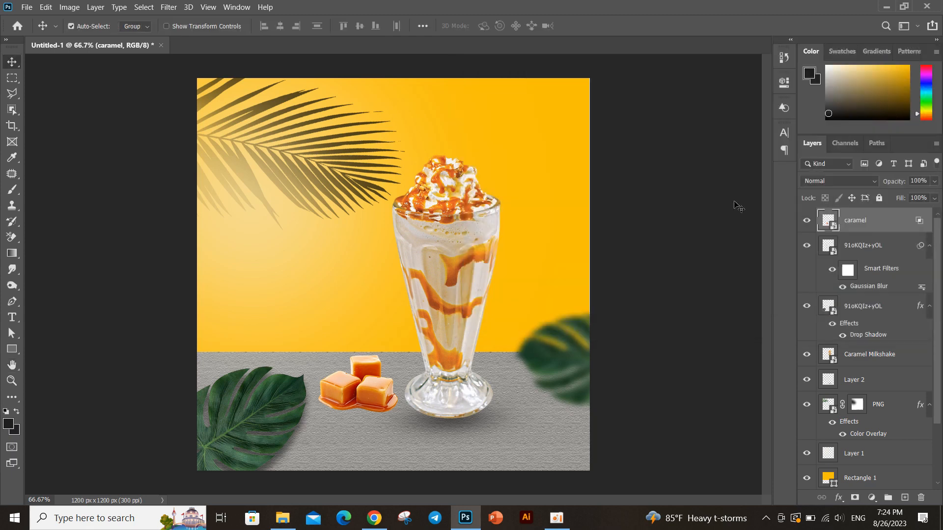
Step: Add a new layer directly beneath the caramel layer and brush a soft, flat dark shadow under the caramel cubes
click(869, 246)
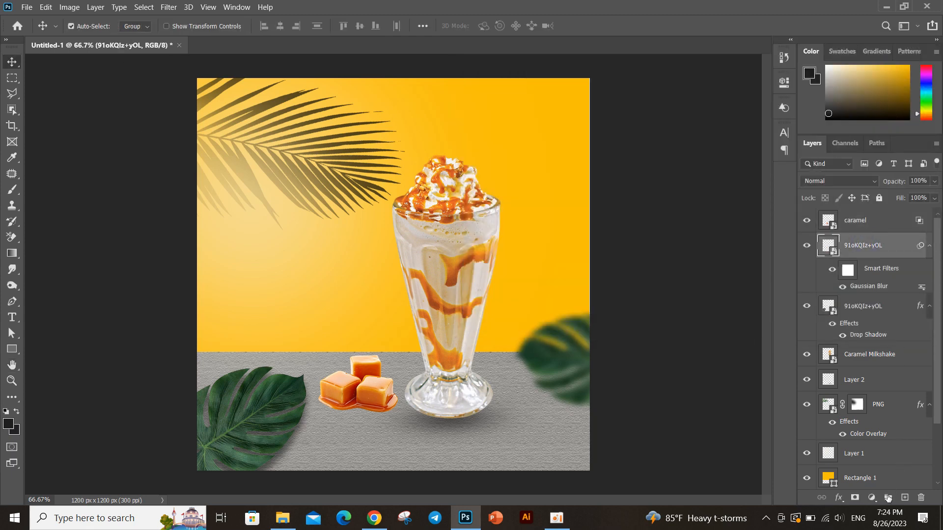
click(904, 497)
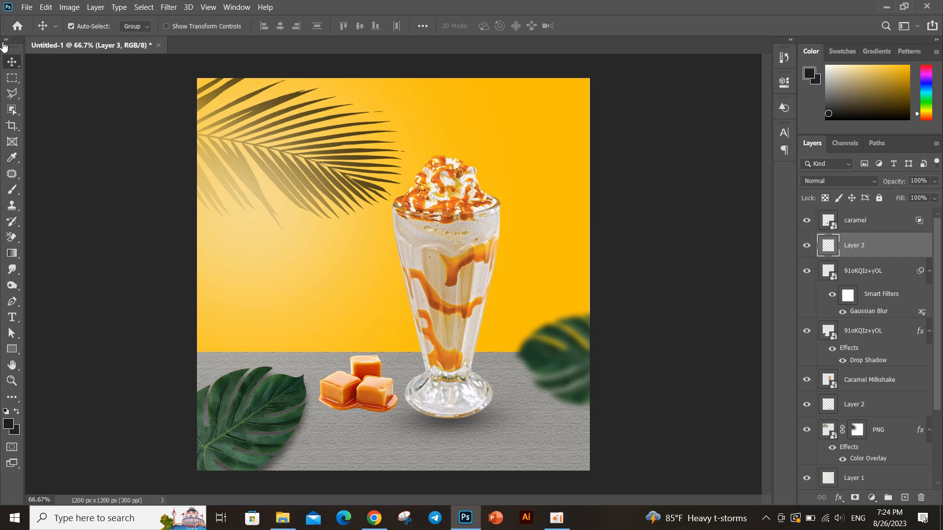
click(6, 39)
click(7, 126)
key(bracketleft)
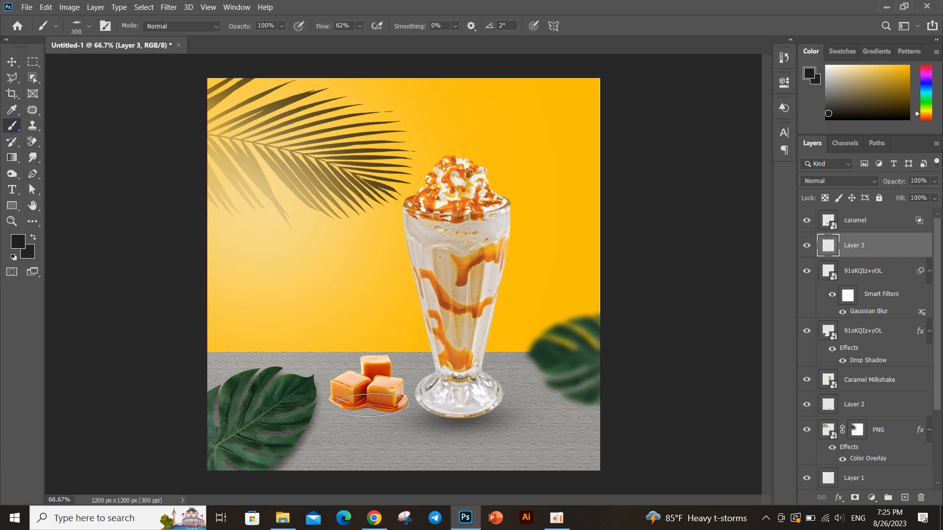
key(v)
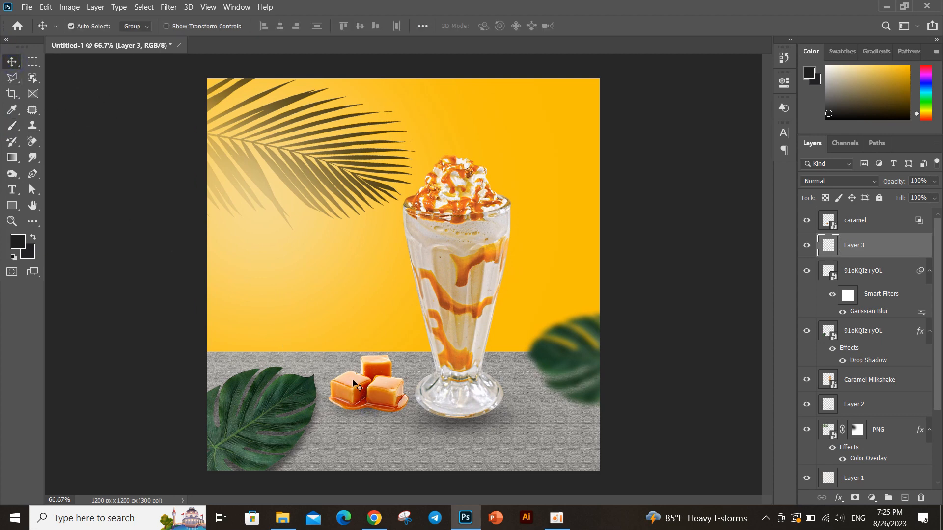
Step: Nudge the caramel cubes slightly upward, then enlarge their painted shadow and reposition it beneath them
drag(368, 381, 370, 383)
click(854, 250)
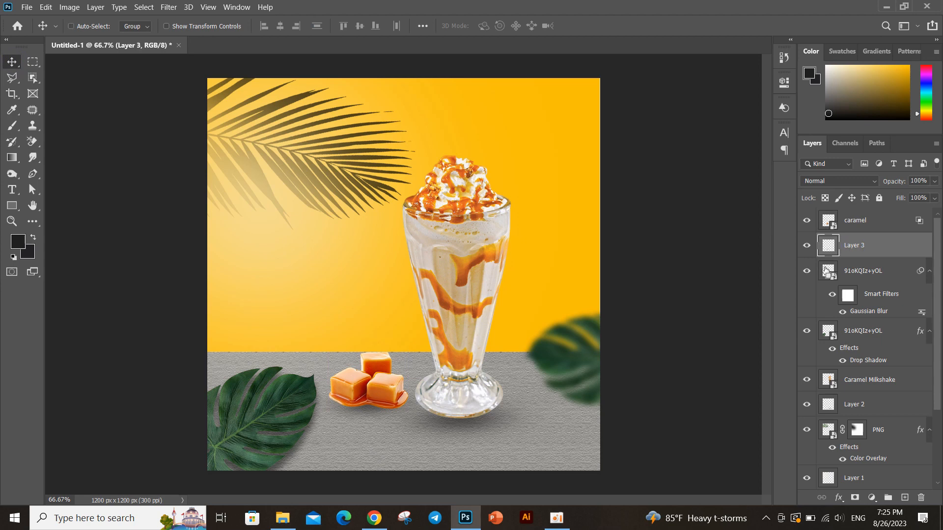
key(ctrl+t)
drag(449, 428, 464, 437)
drag(402, 420, 394, 420)
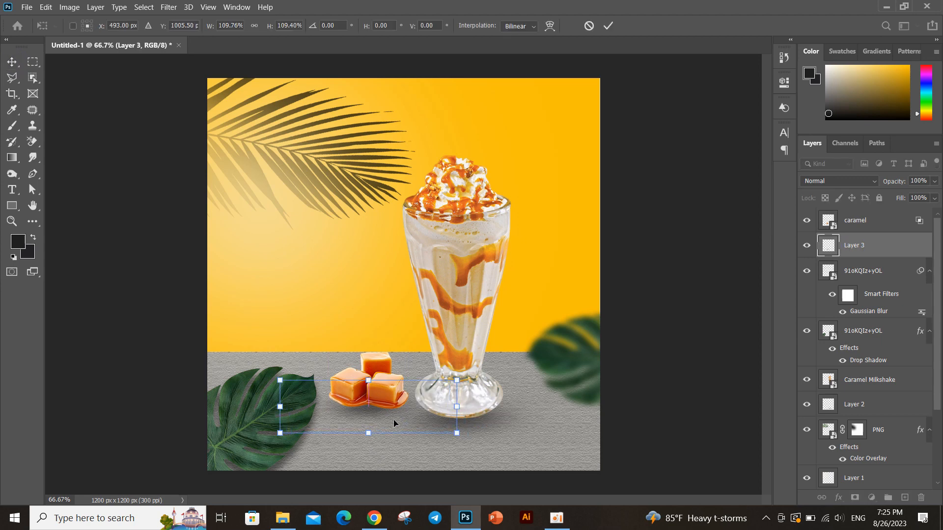
drag(455, 434, 462, 437)
drag(430, 426, 426, 423)
click(607, 25)
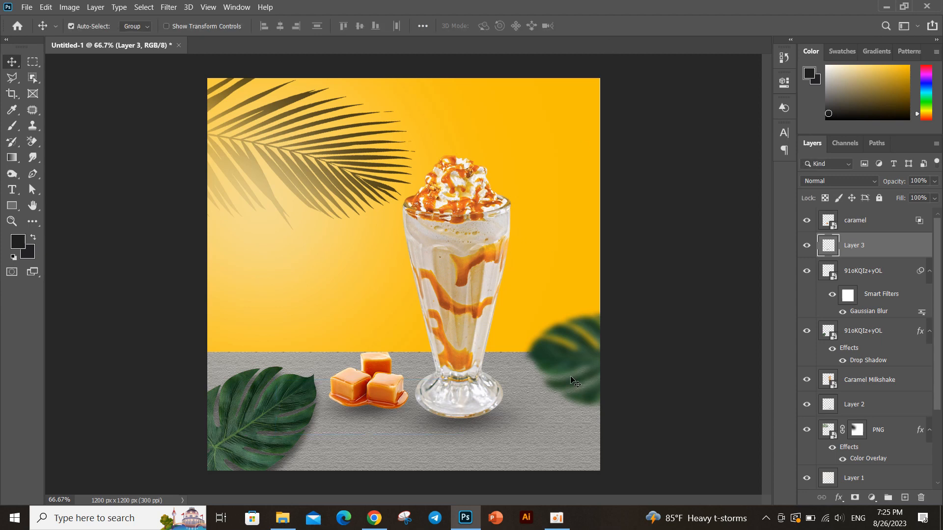
Step: Place the logo cafe1 image scaled to about 10.73% in the canvas's upper-right corner
click(283, 518)
drag(342, 98, 561, 157)
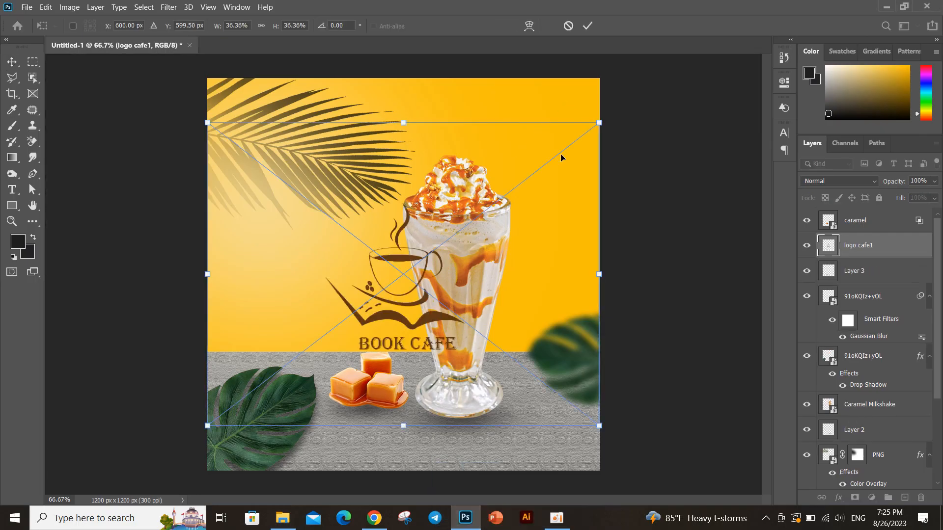
drag(598, 122, 324, 334)
drag(286, 407, 591, 137)
drag(613, 140, 626, 148)
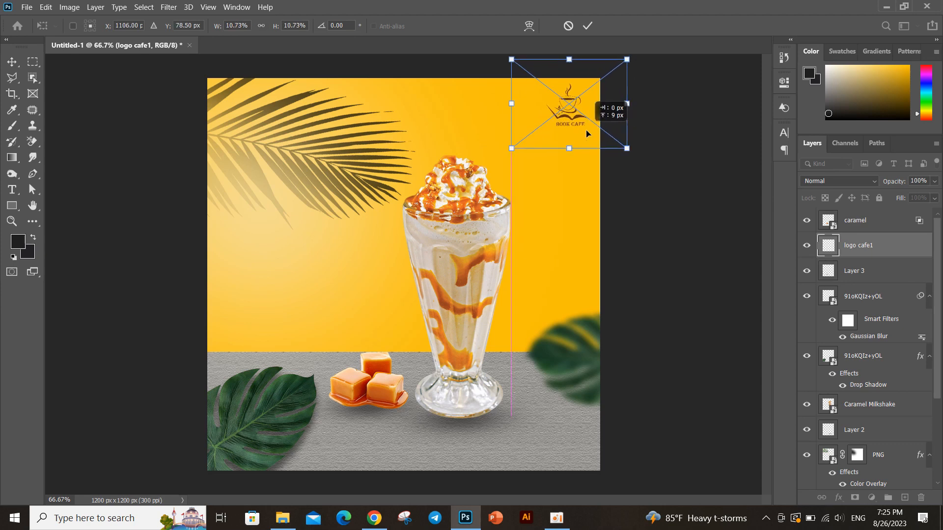
click(587, 25)
Step: Move the BOOK CAFE logo slightly down and left, away from the canvas's upper-right corner, keeping the yellow wall in place
drag(576, 127, 569, 121)
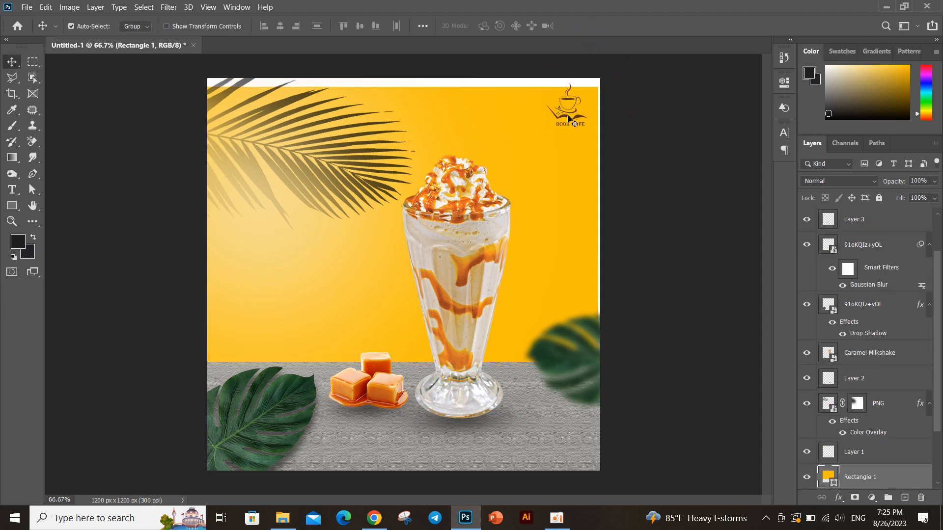
key(ctrl+z)
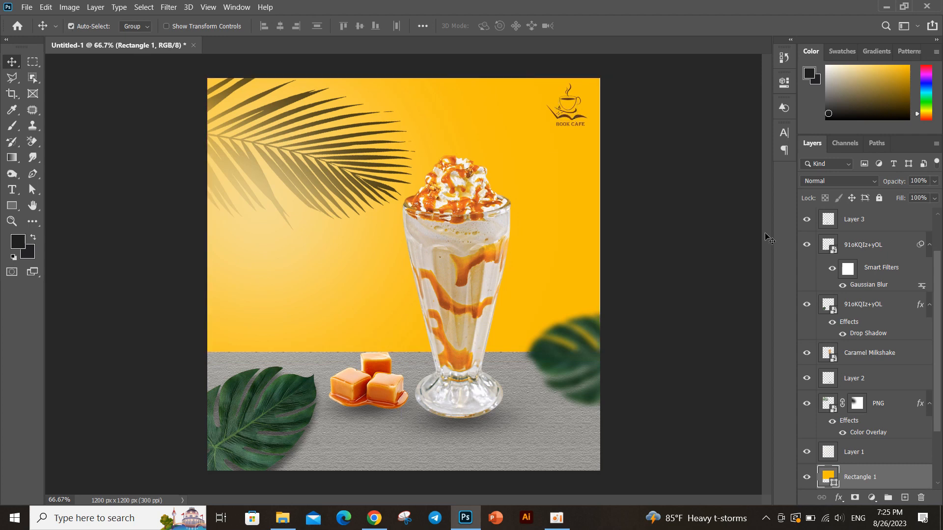
scroll(845, 222, up, 1)
click(845, 223)
scroll(846, 227, up, 1)
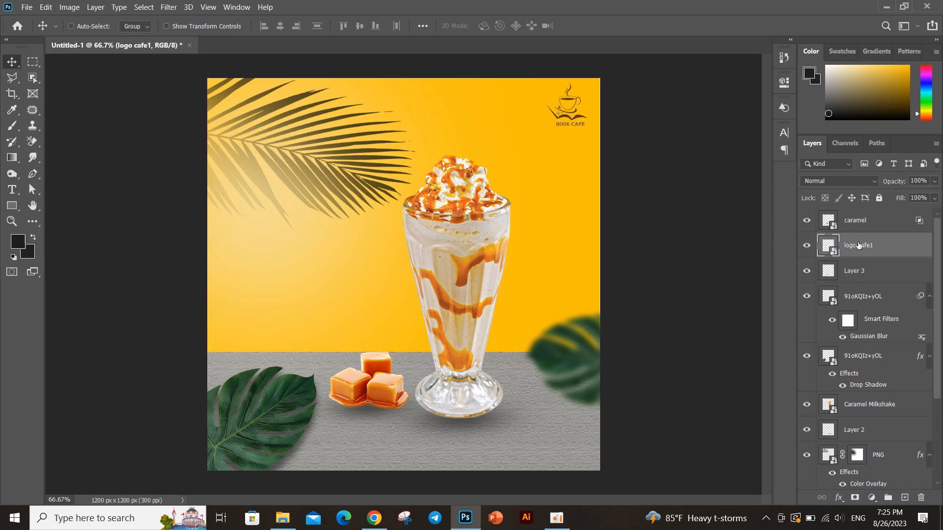
key(ctrl+t)
drag(575, 120, 570, 128)
click(587, 26)
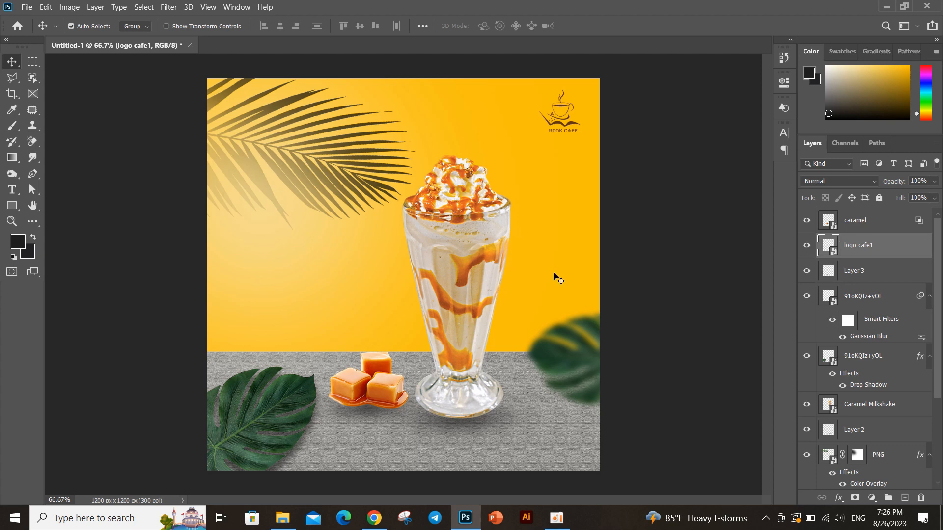
Step: Draw a circle about 228 px in diameter with the Ellipse tool on the yellow wall left of the glass
click(12, 157)
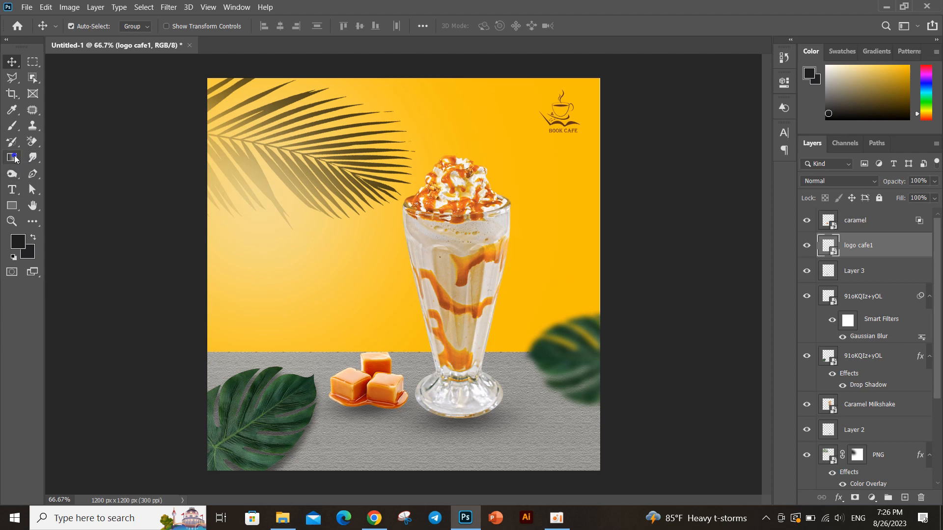
right_click(12, 205)
click(49, 229)
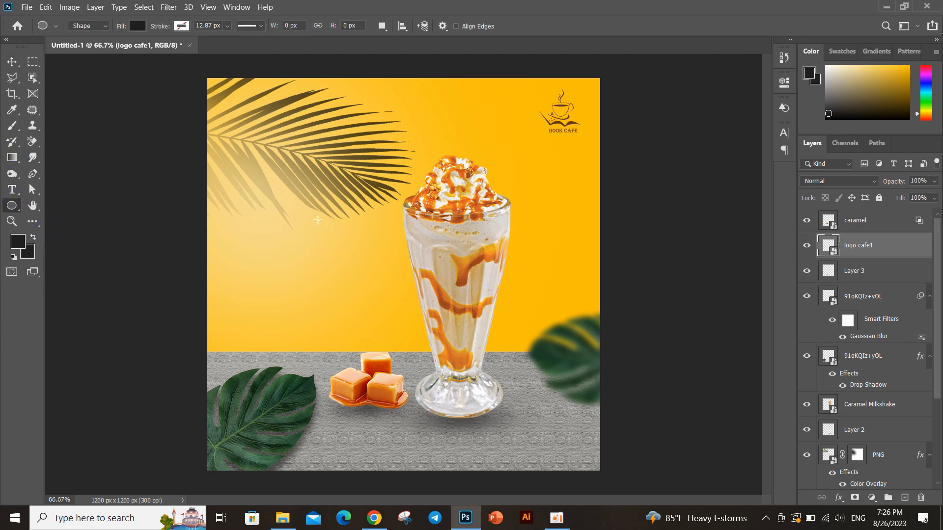
drag(317, 220, 393, 295)
Step: Fill the circle with dark brown and move it slightly down and right toward the glass
click(609, 175)
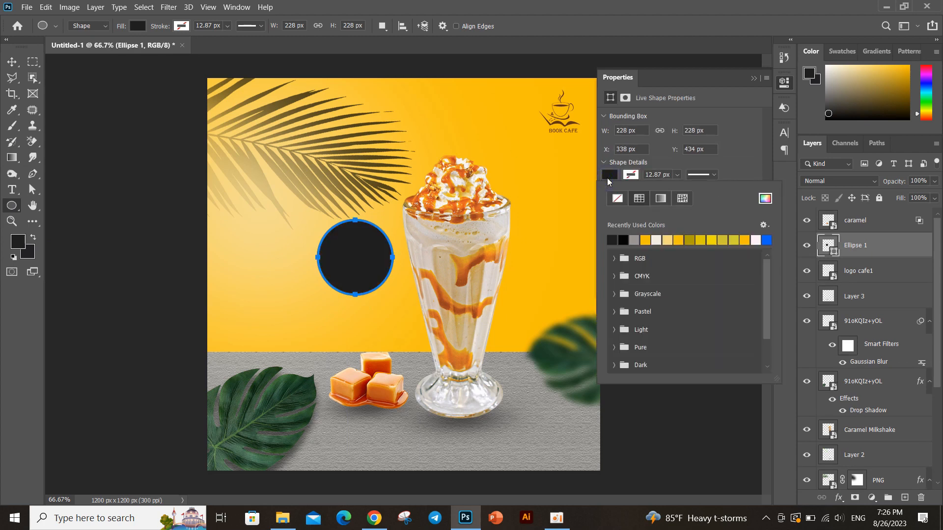
click(759, 199)
click(848, 166)
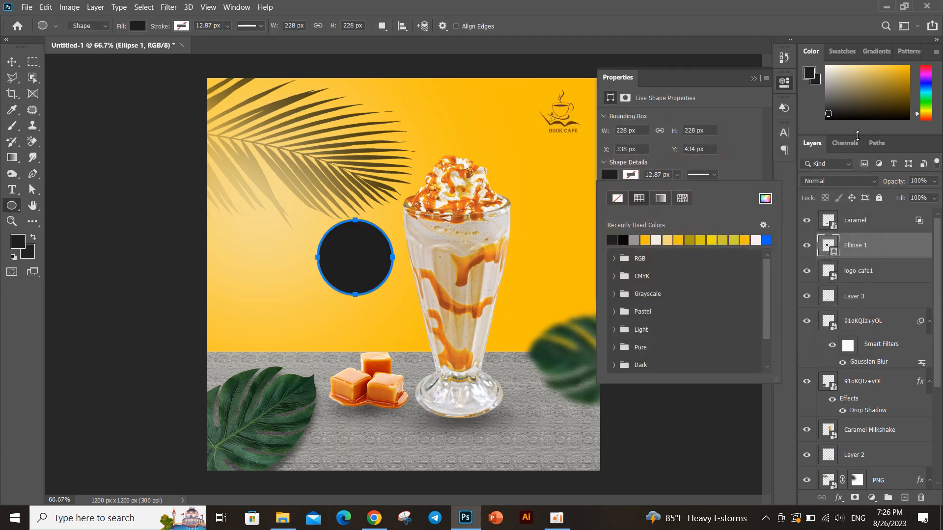
click(872, 109)
click(870, 100)
drag(870, 100, 876, 105)
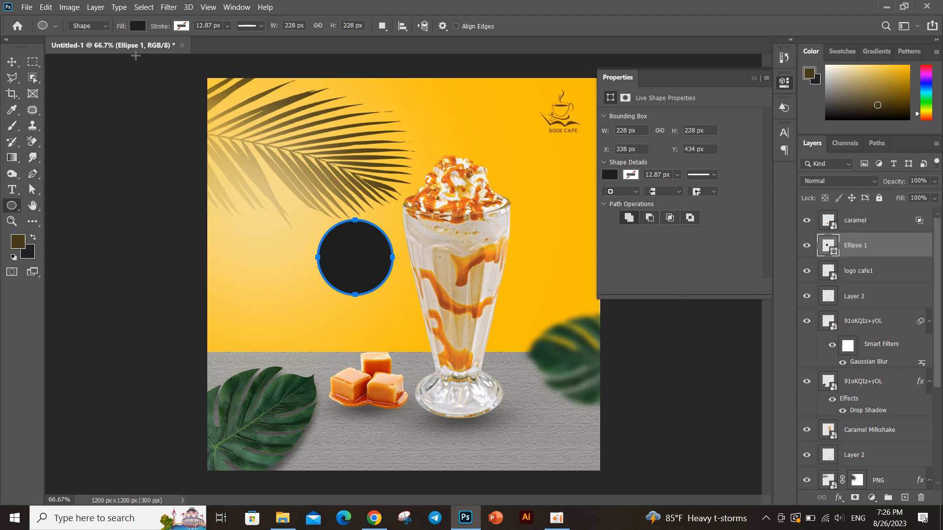
click(609, 175)
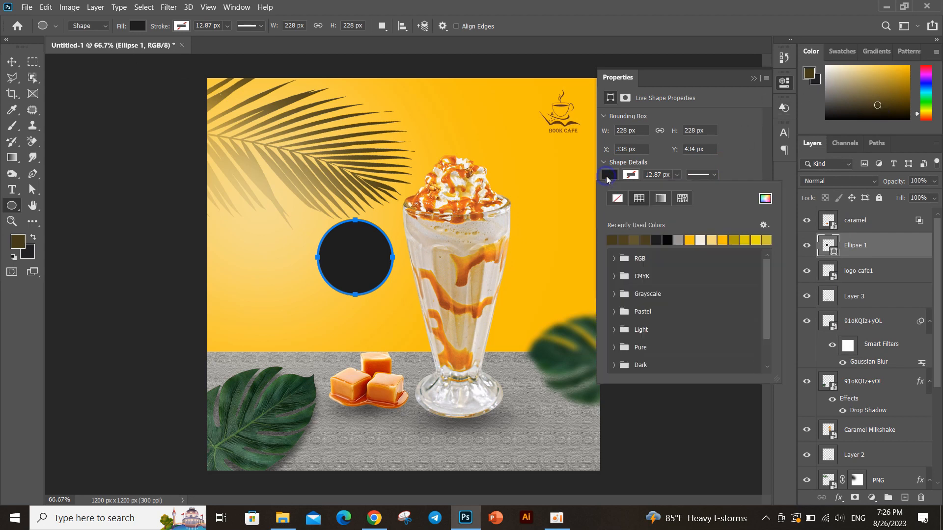
click(634, 240)
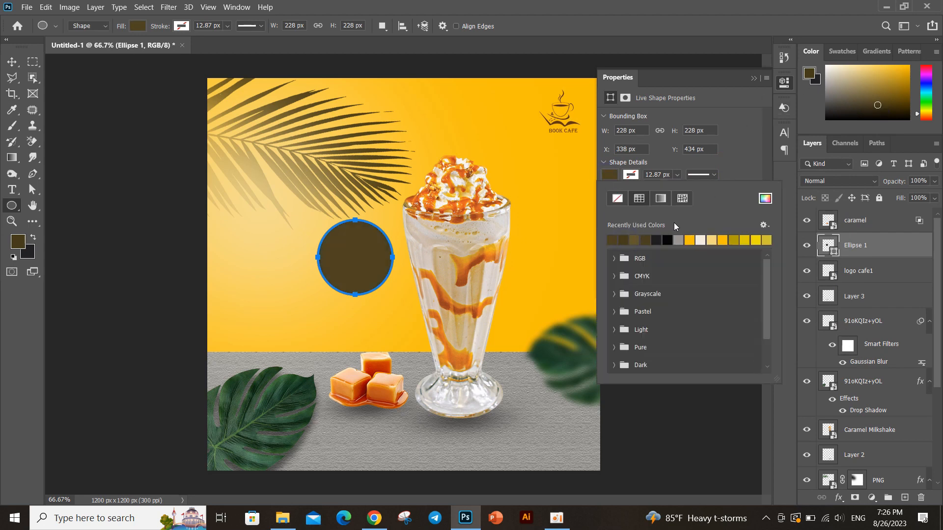
click(754, 79)
click(12, 61)
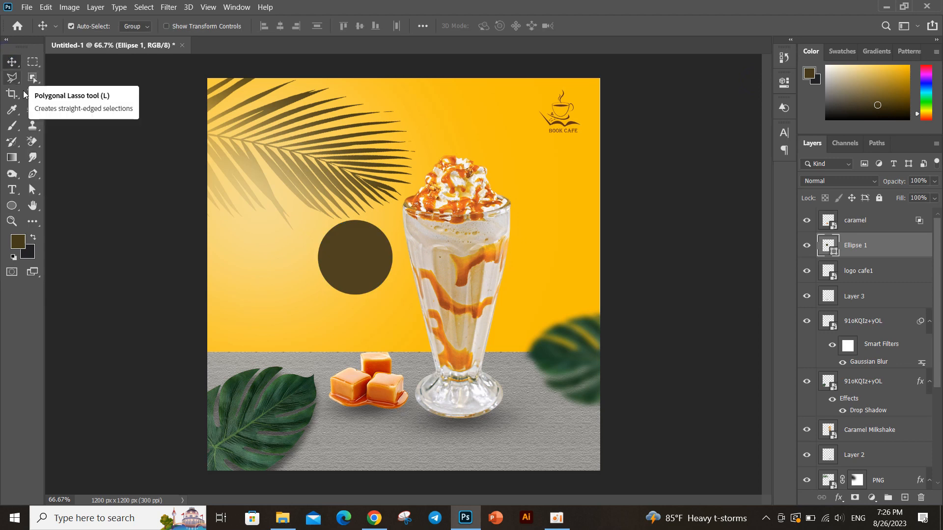
drag(347, 258, 358, 270)
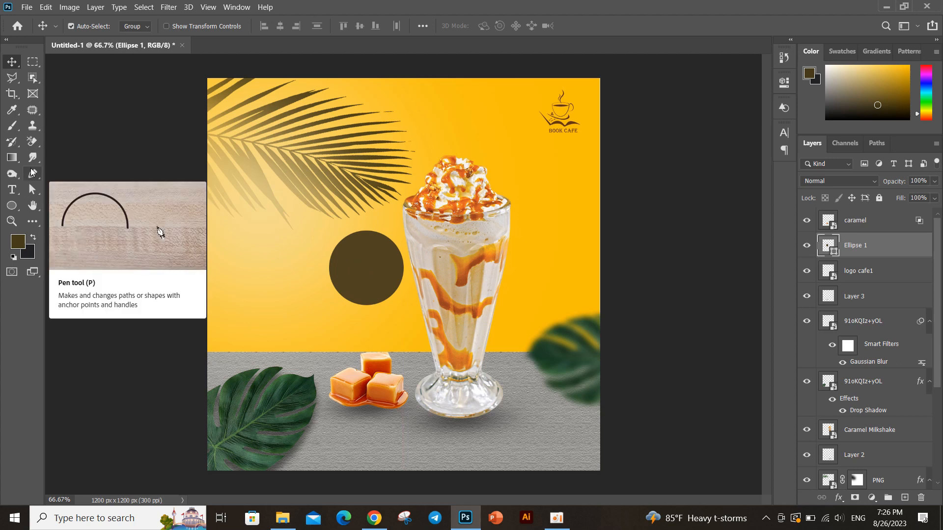
right_click(897, 252)
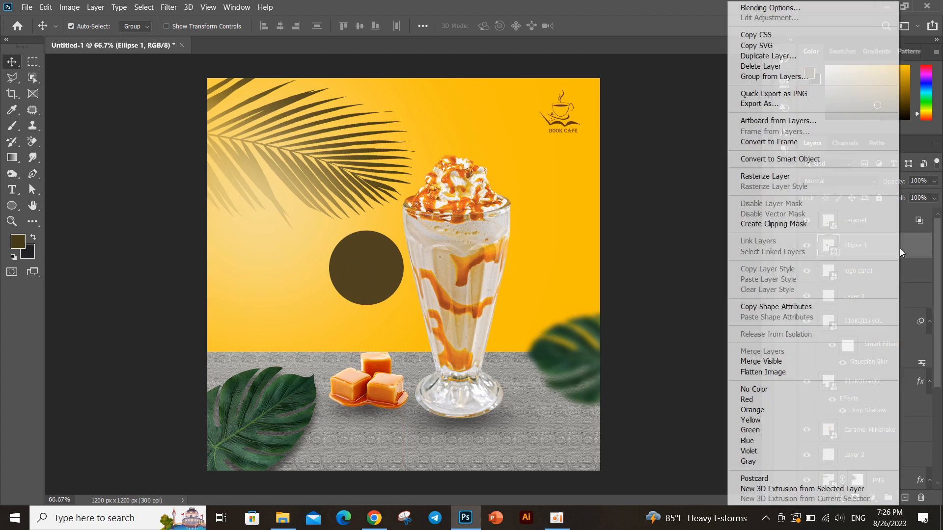
click(785, 7)
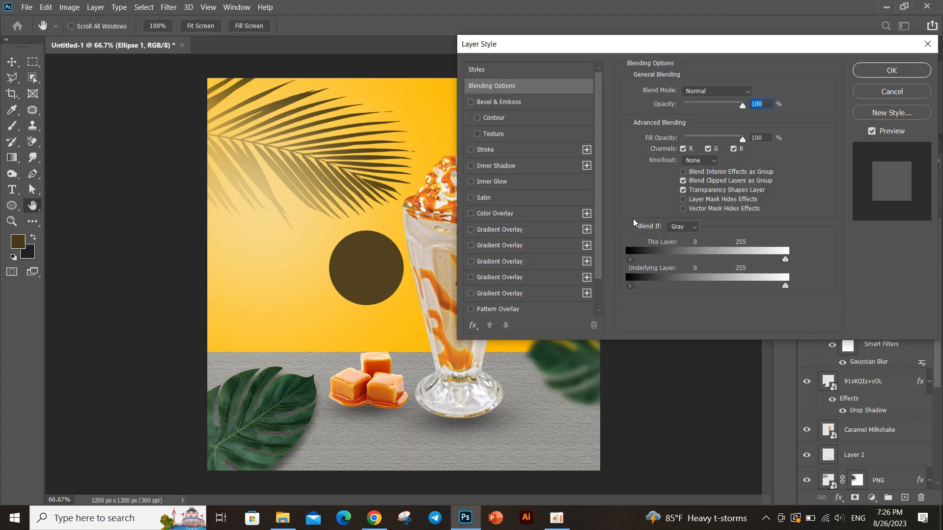
click(890, 94)
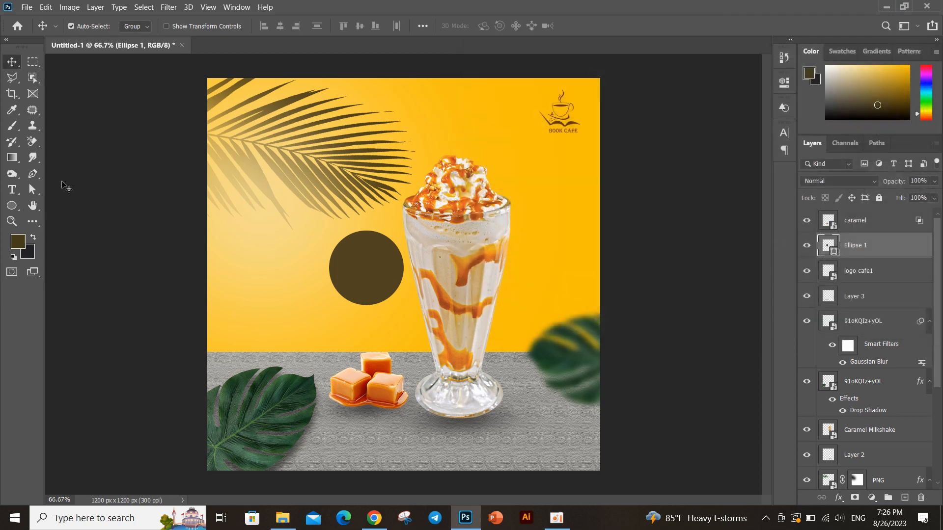
Step: Give the brown circle a solid off-white stroke with color f7faf3
click(12, 205)
click(181, 26)
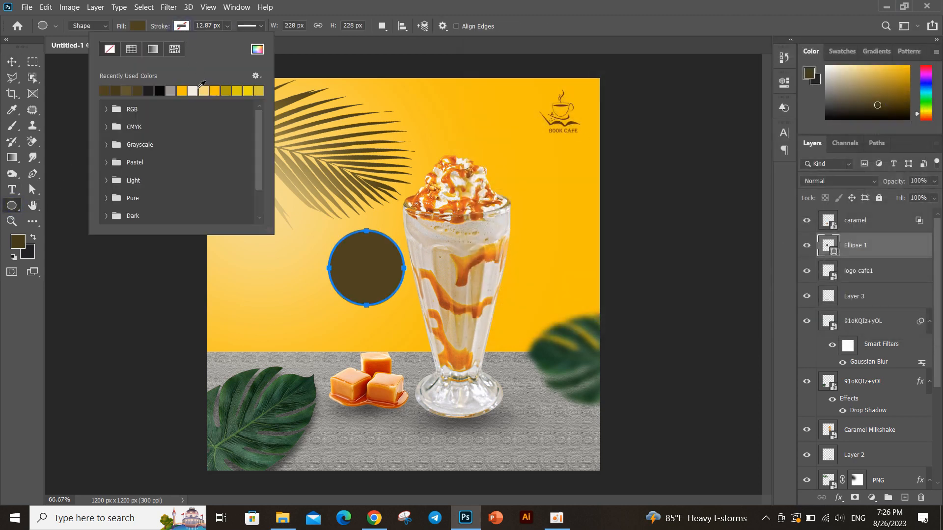
click(256, 50)
click(556, 154)
click(855, 144)
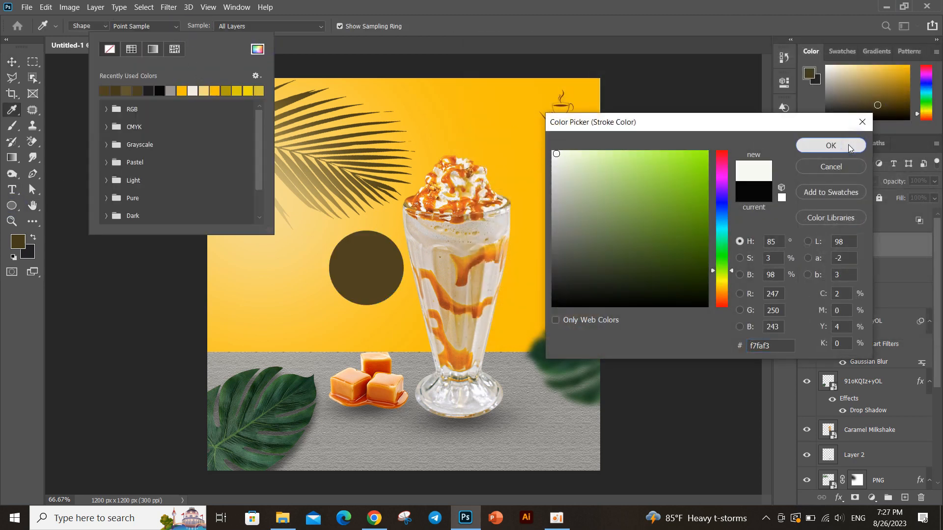
Step: Set the brown circle's stroke width to 12 px
click(226, 26)
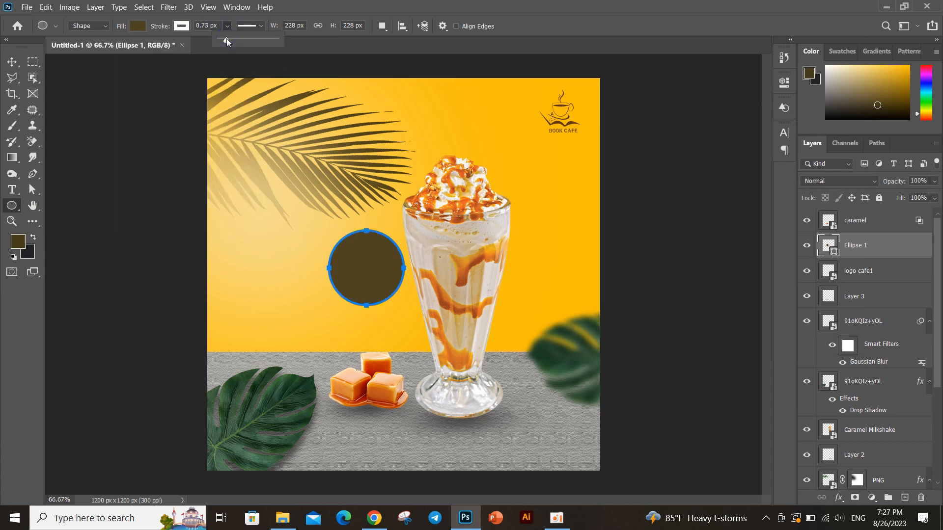
drag(226, 37, 228, 38)
double_click(206, 25)
text(12)
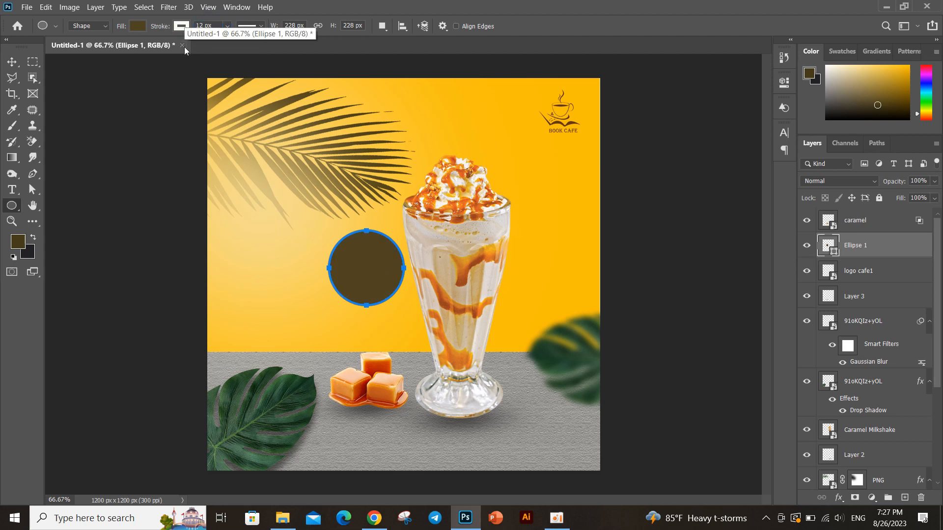
key(Return)
key(v)
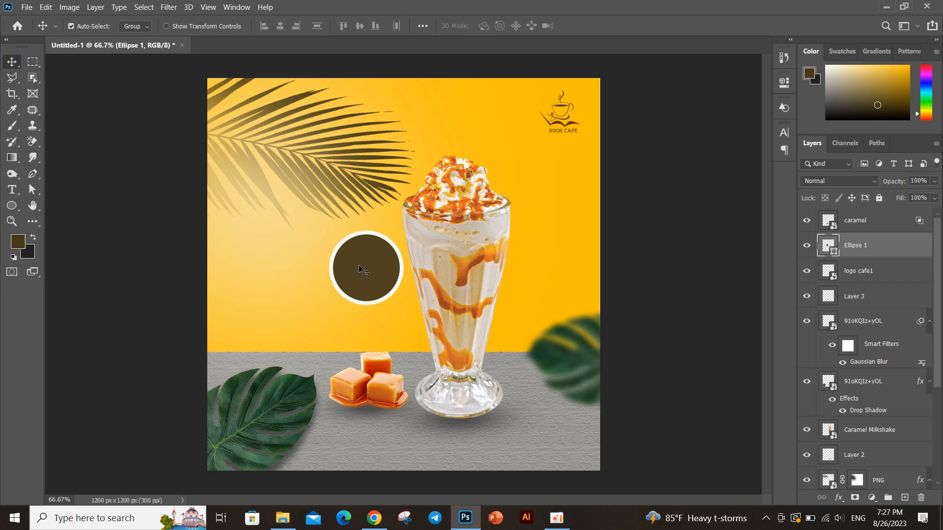
Step: Add the text "SPECIAL OFFER" in Calisto MT at 6 pt and place it on the upper part of the brown circle
click(11, 189)
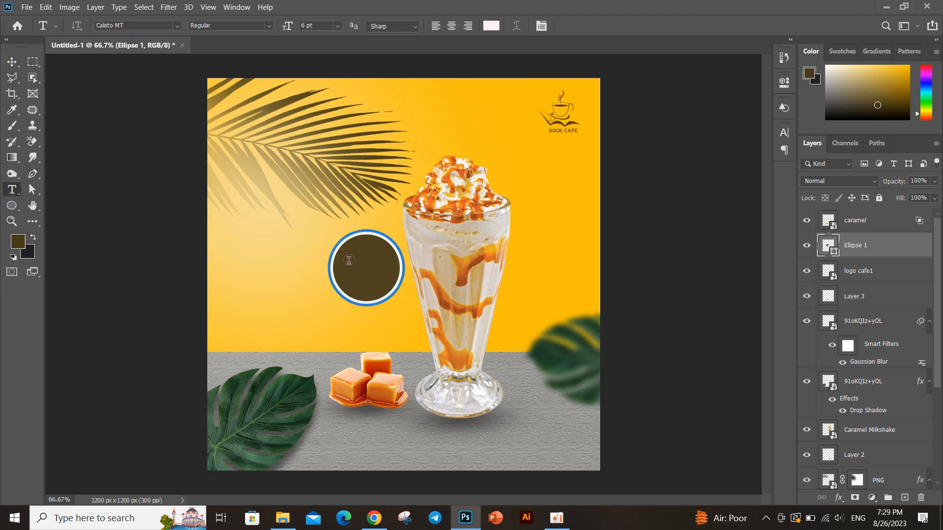
click(343, 255)
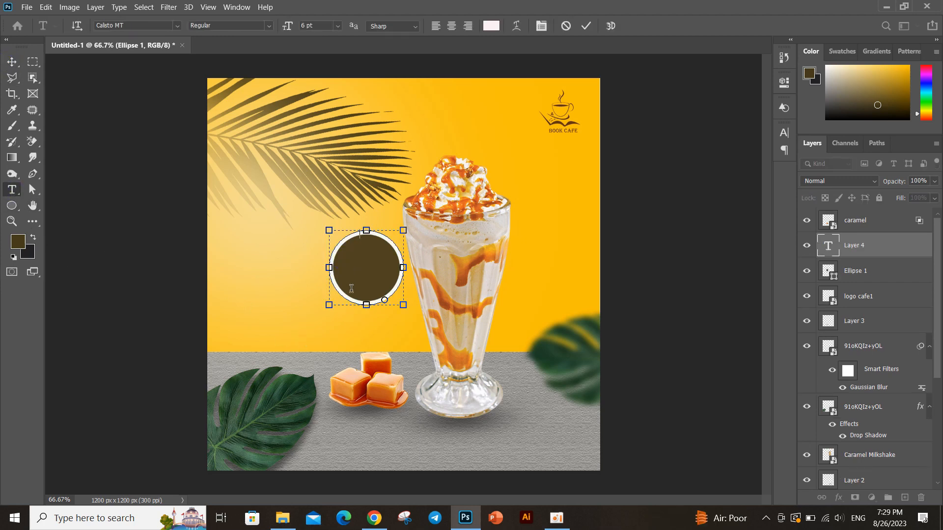
click(394, 162)
click(334, 194)
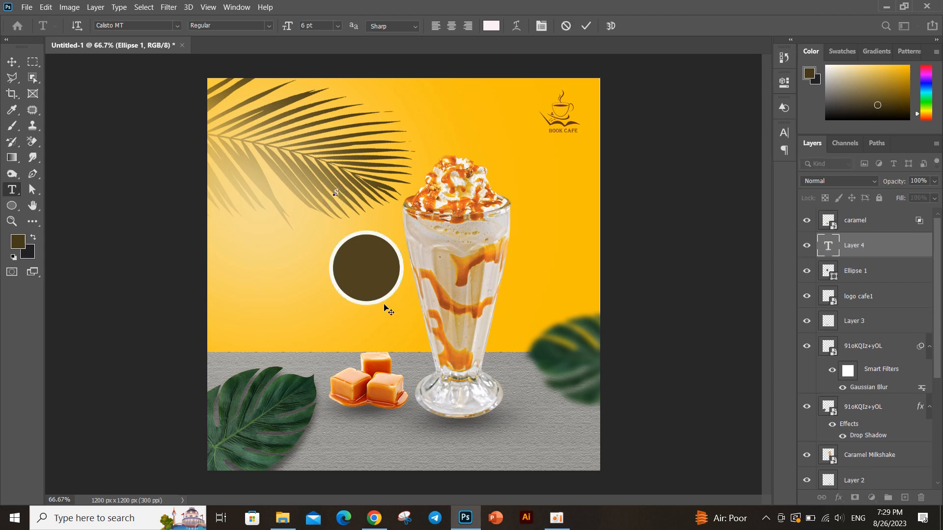
click(585, 26)
key(v)
drag(374, 198, 373, 263)
Step: Reduce the SPECIAL OFFER text to 5 pt and center it horizontally within the brown circle
double_click(373, 254)
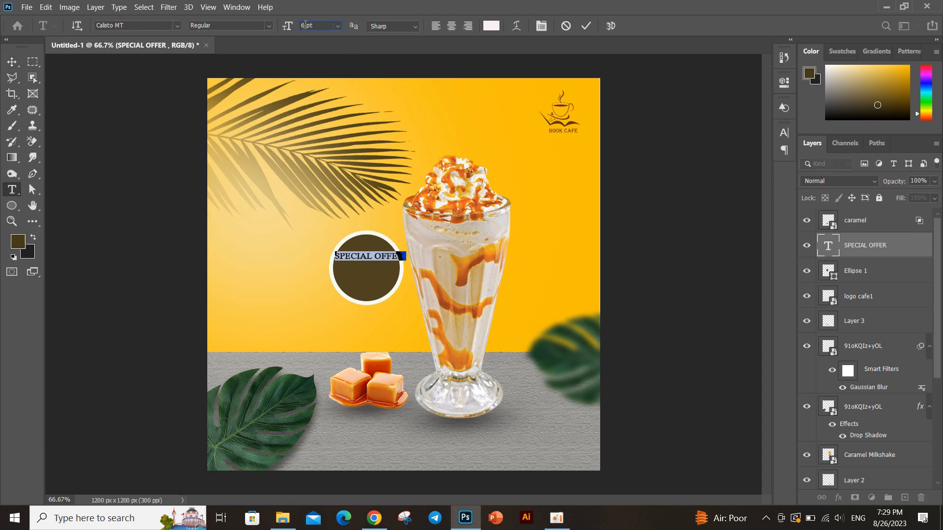
click(586, 26)
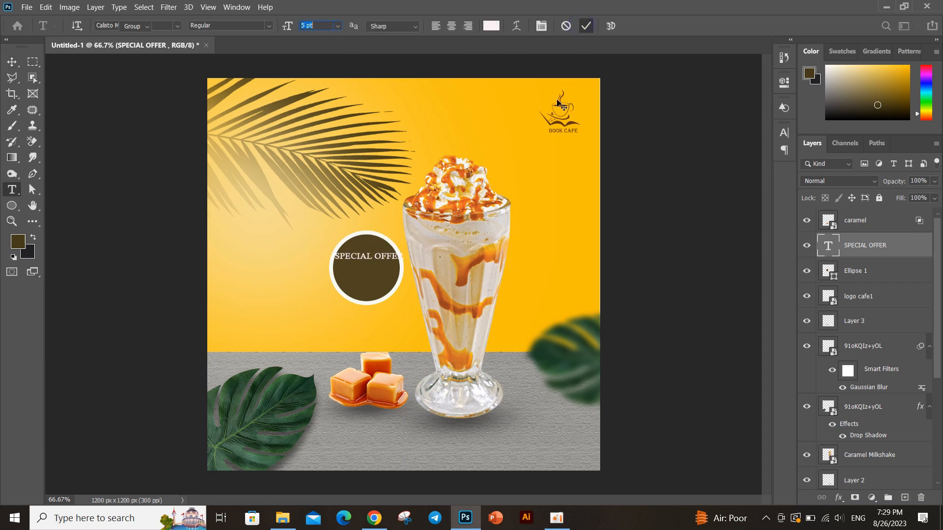
key(v)
drag(362, 257, 367, 258)
Step: Try a 10 pt font size on the SPECIAL OFFER text, then undo it
click(11, 190)
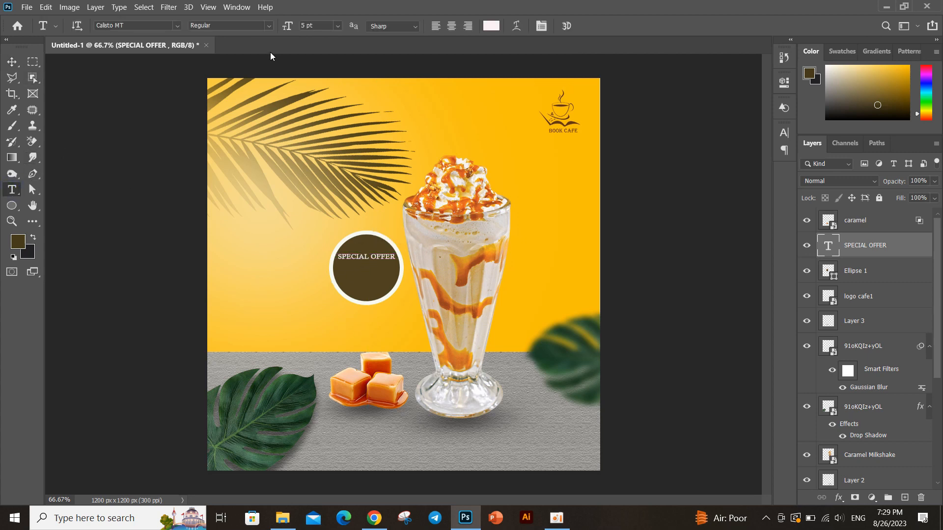
click(337, 26)
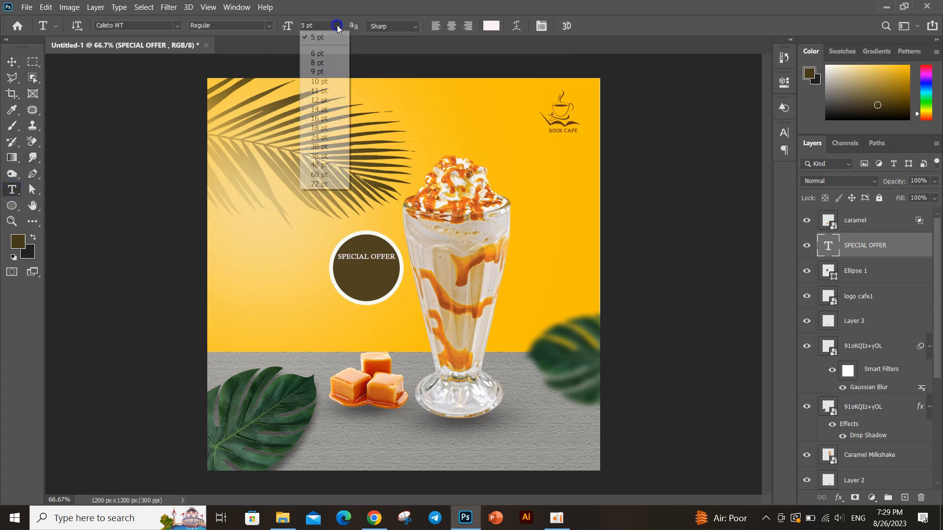
click(332, 81)
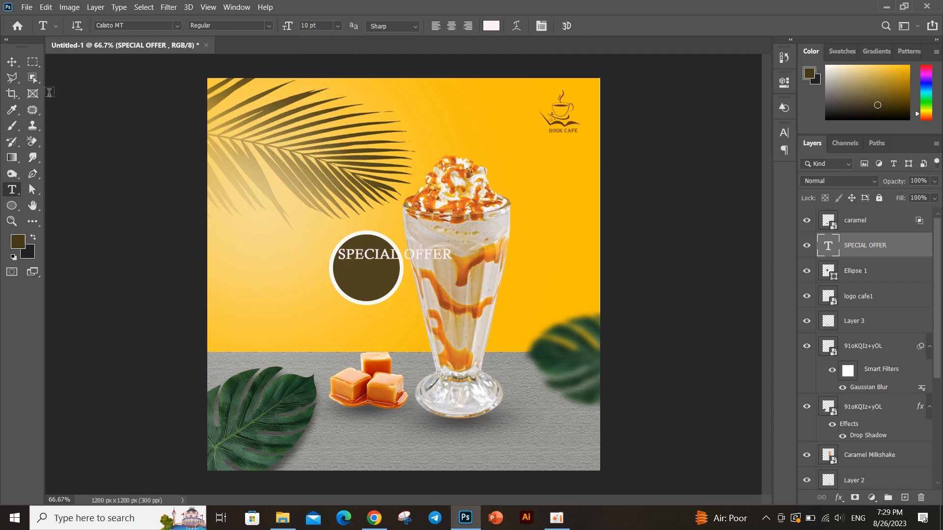
key(ctrl+z)
Step: Add the price text "$ 6.99" at 10 pt below SPECIAL OFFER inside the brown circle
click(14, 64)
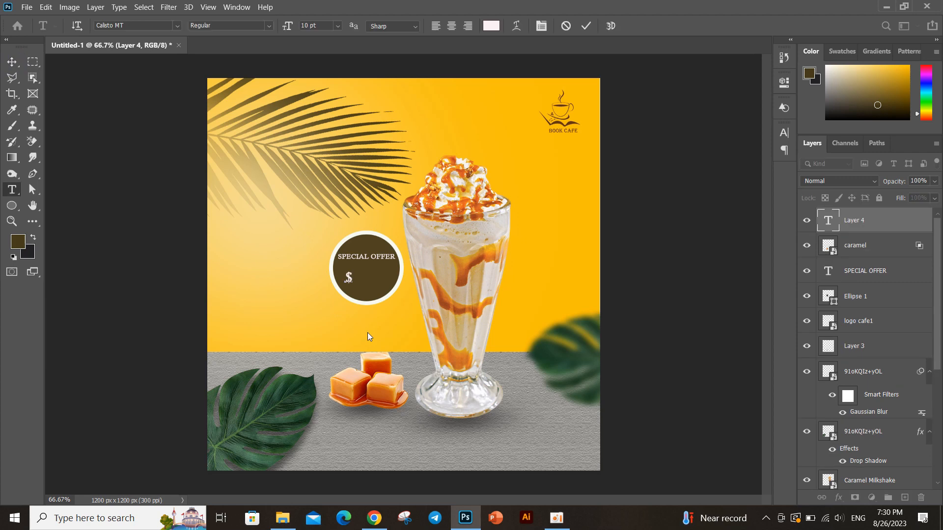
text(6.99)
click(12, 62)
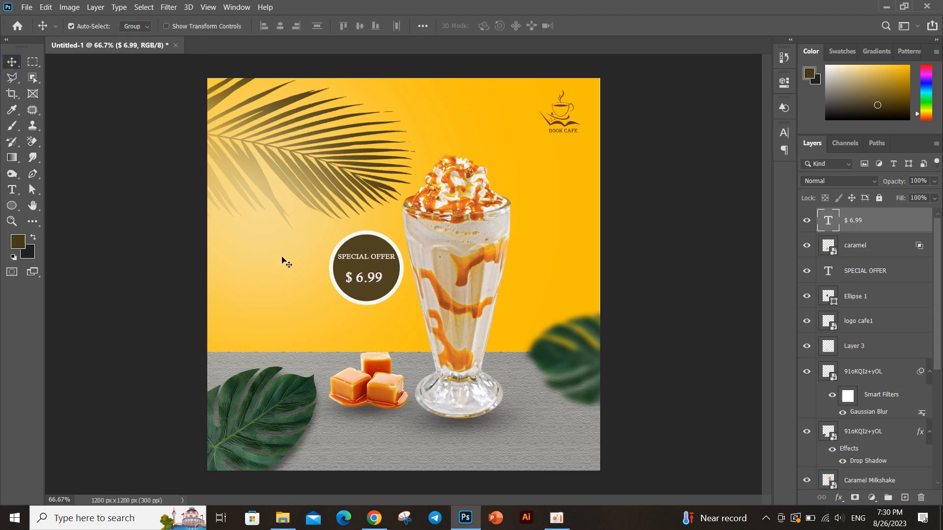
double_click(371, 276)
click(586, 26)
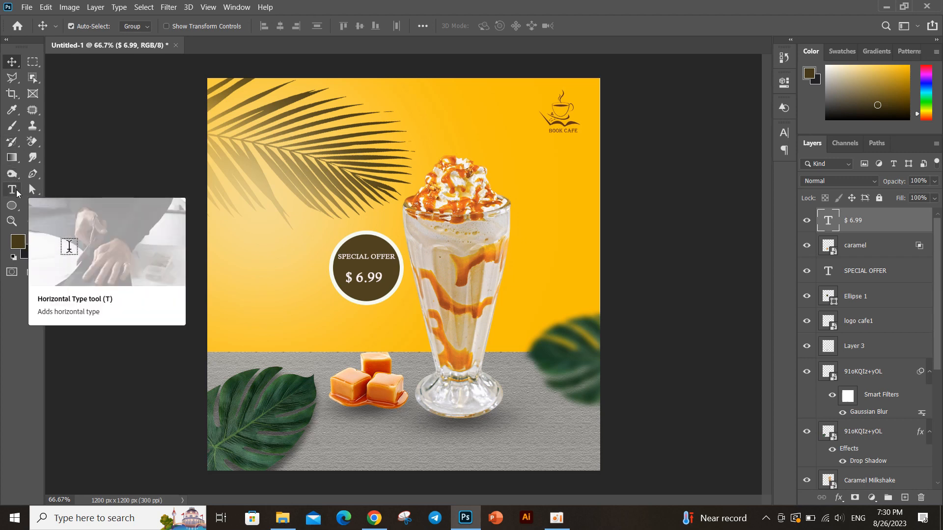
Step: Add a new layer with the text "Caramel" at 10 pt over the palm leaf on the yellow wall
click(17, 193)
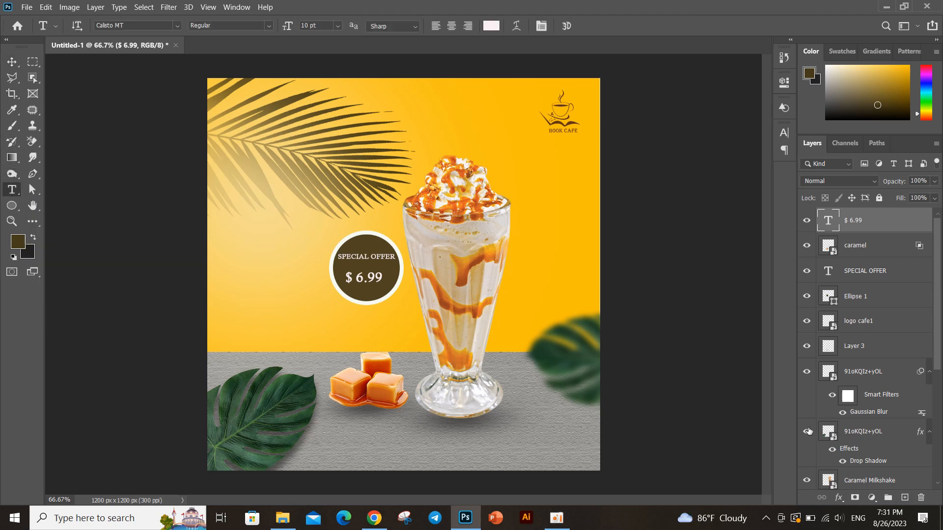
click(905, 497)
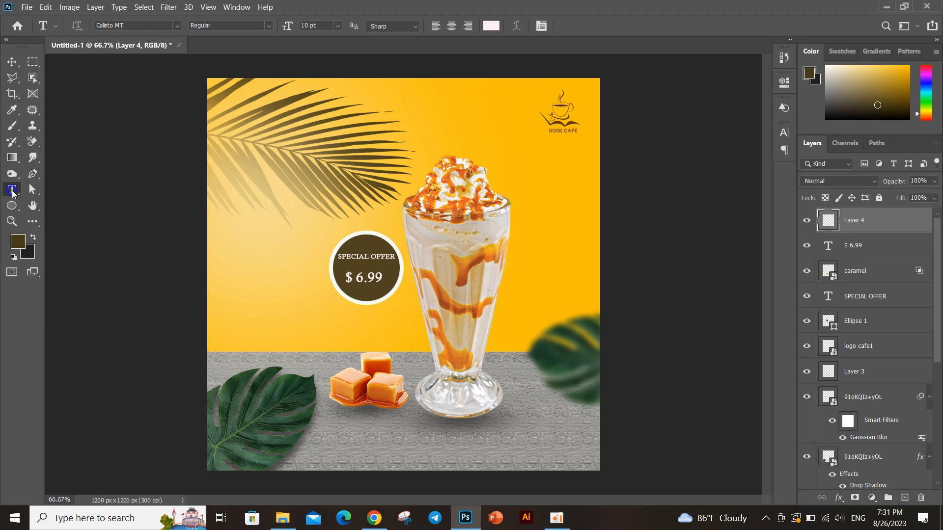
click(246, 123)
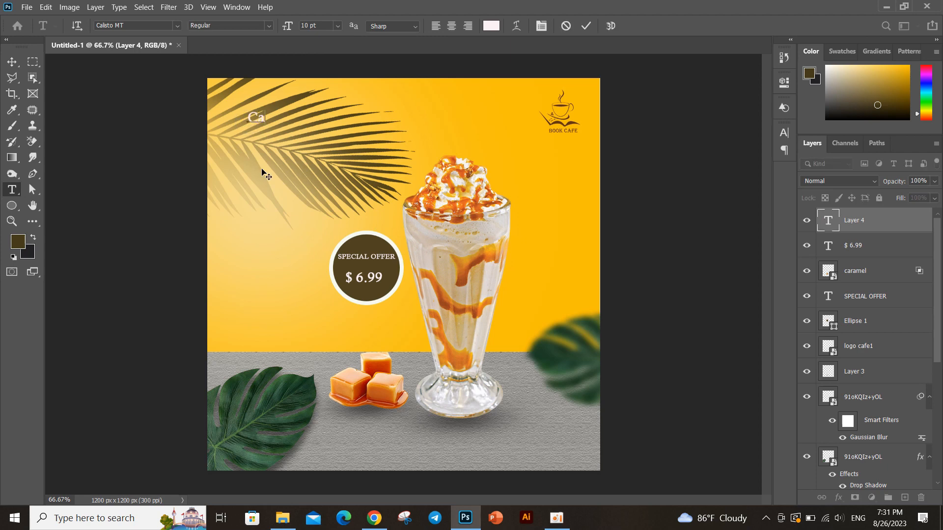
text(Caramel)
click(586, 26)
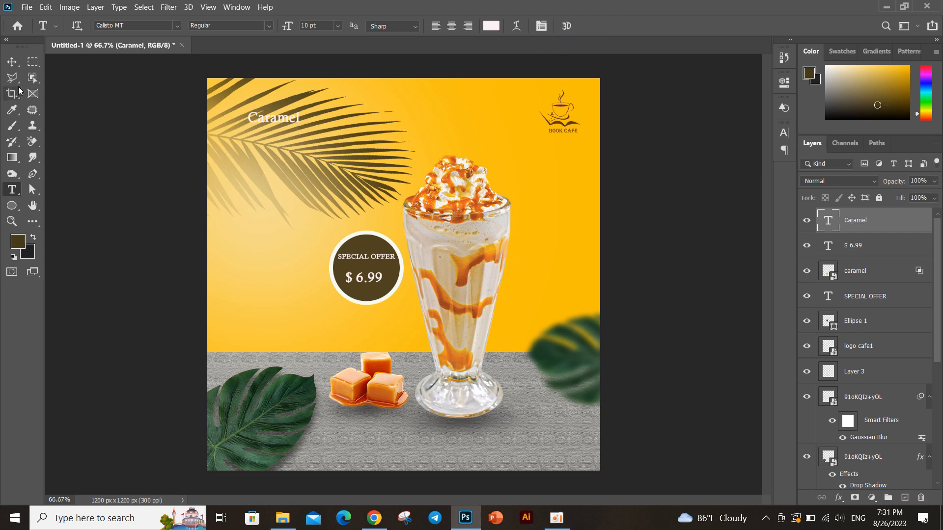
Step: Change the Caramel text's color to very dark brown 1b1603
key(v)
click(277, 126)
double_click(278, 118)
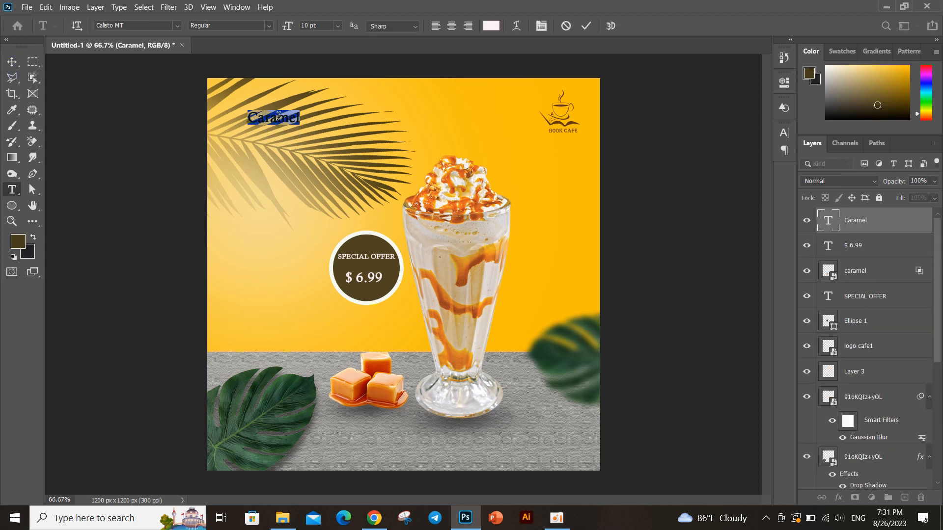
click(491, 26)
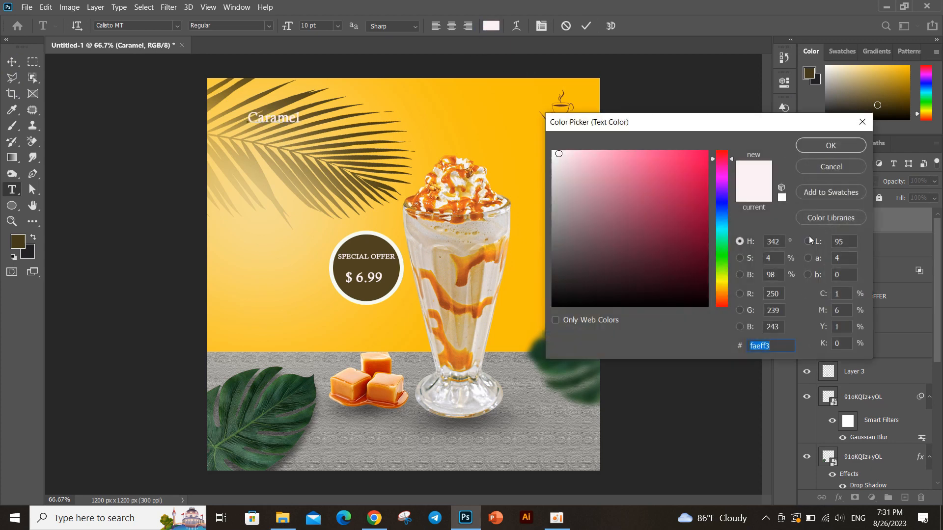
drag(722, 277, 722, 286)
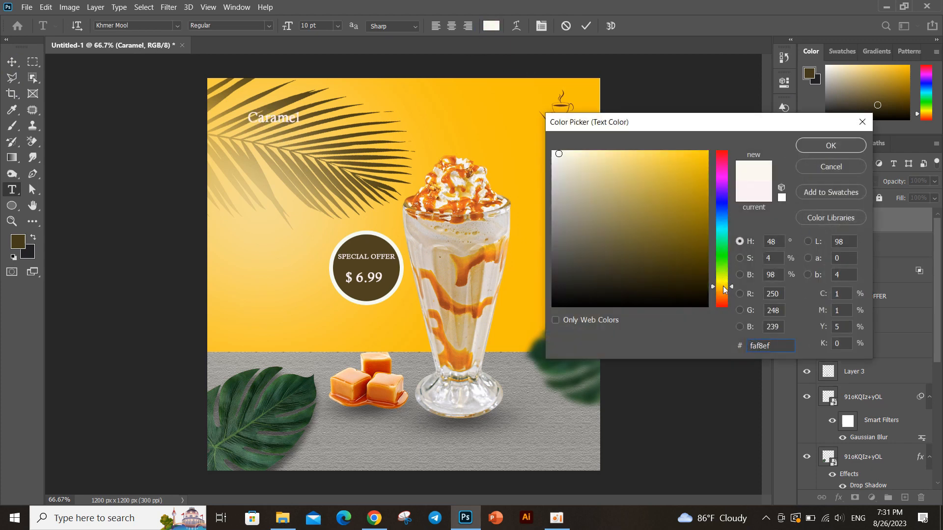
click(690, 261)
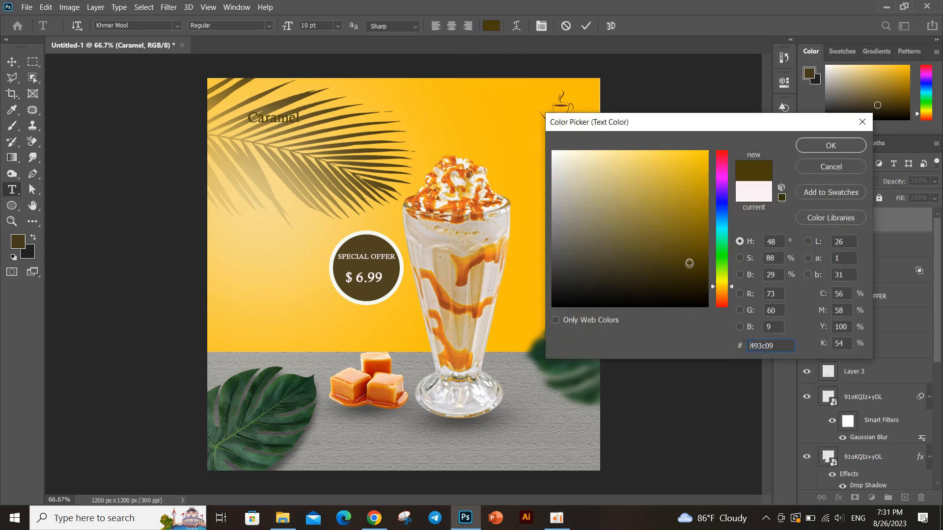
click(691, 276)
click(689, 291)
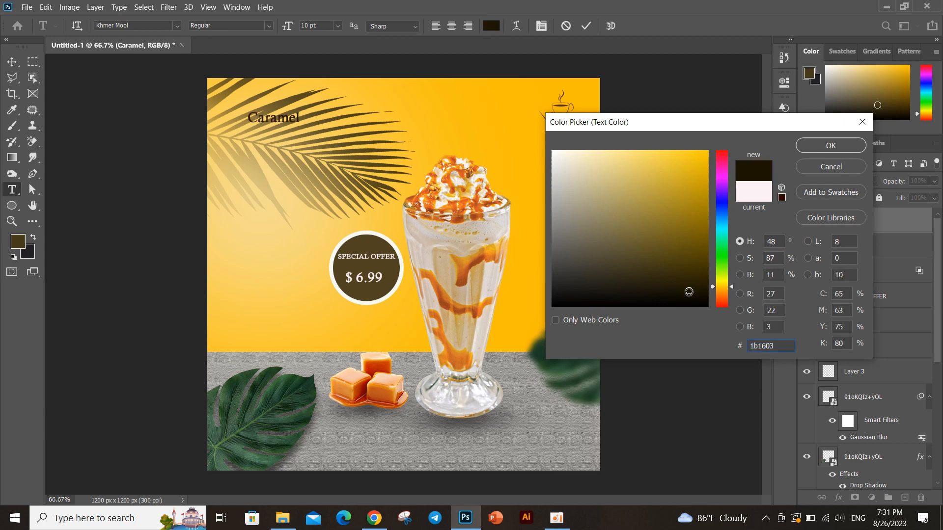
click(817, 146)
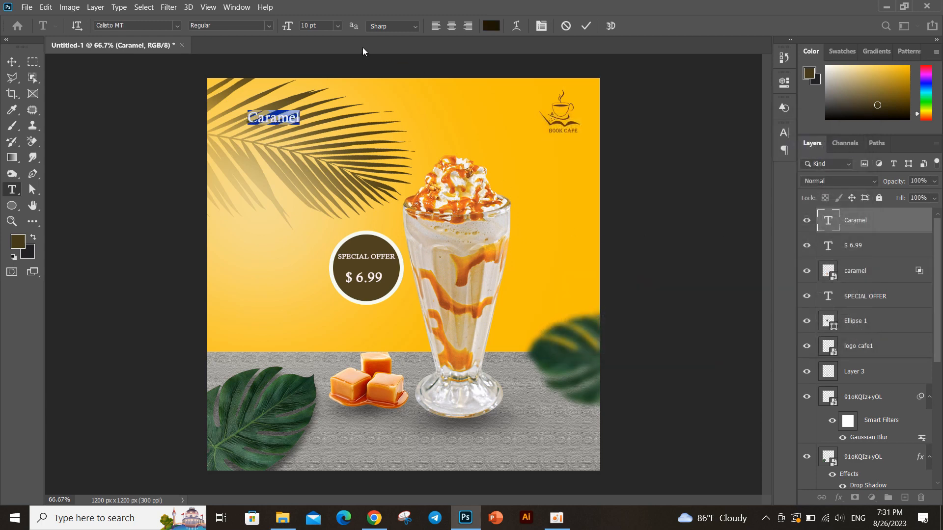
Step: Enlarge the Caramel text to 16 pt and move it slightly down and left
click(337, 26)
click(332, 97)
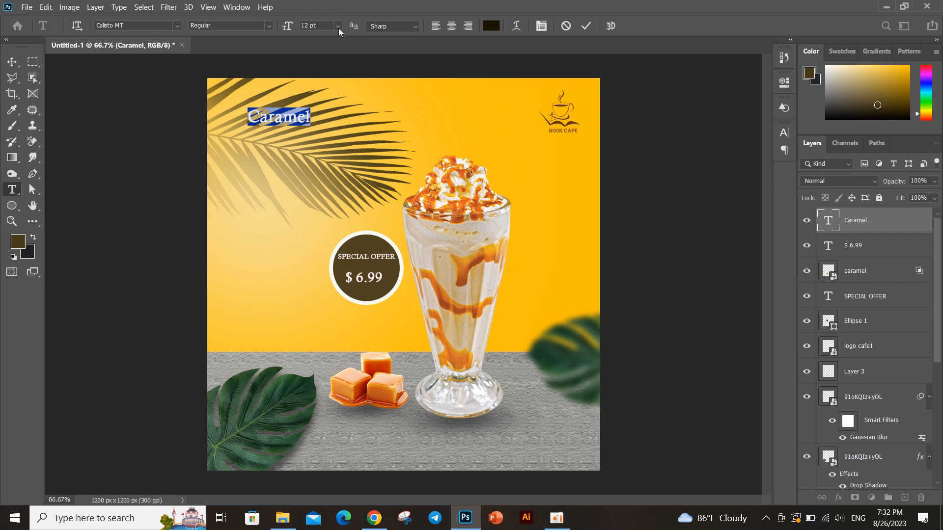
click(337, 25)
click(329, 118)
click(11, 61)
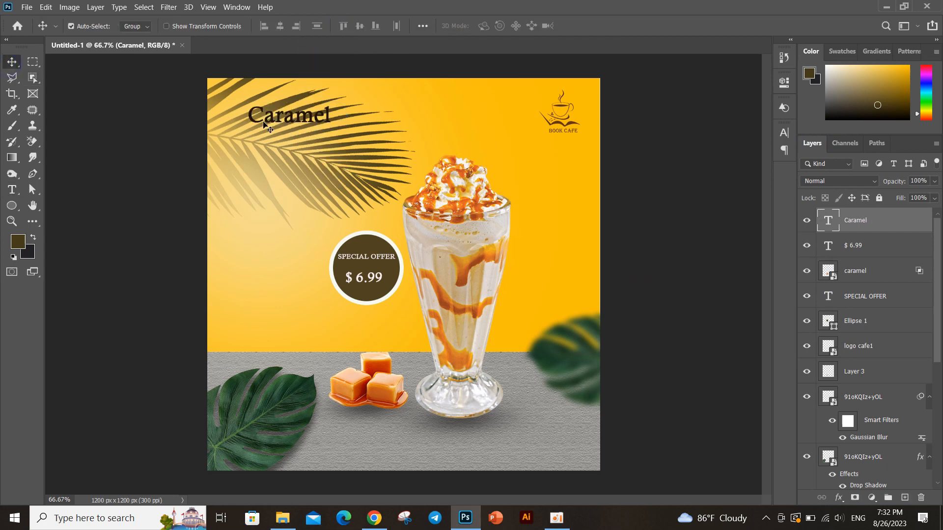
drag(263, 123, 264, 131)
Step: Increase the Caramel text's font size to 18 pt
double_click(265, 131)
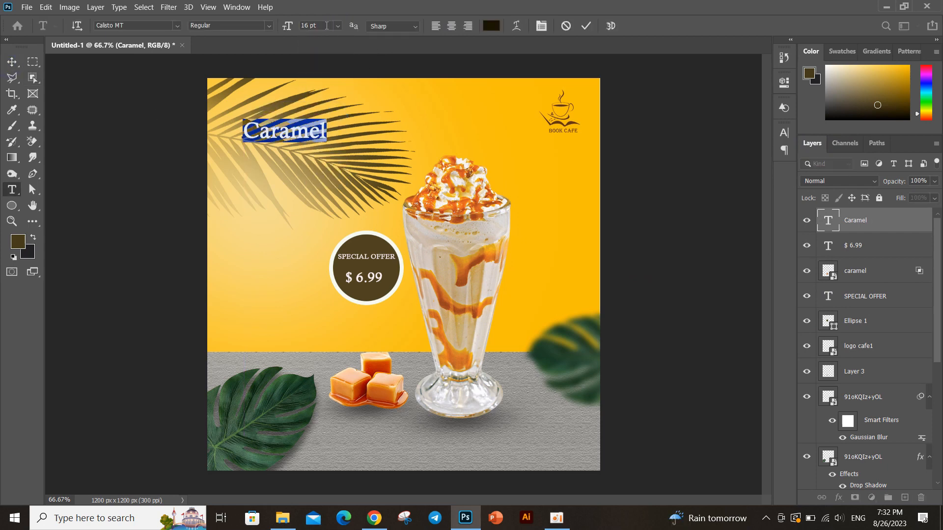
click(338, 26)
click(328, 128)
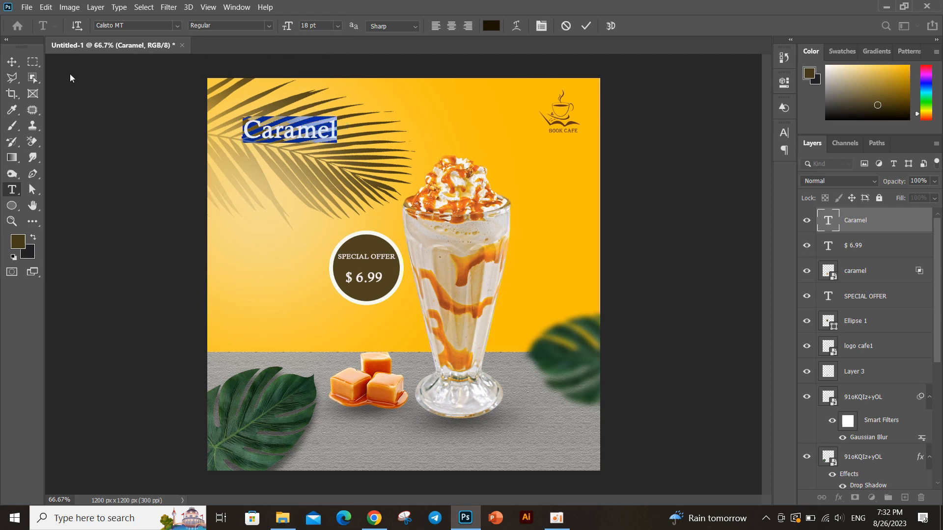
click(20, 62)
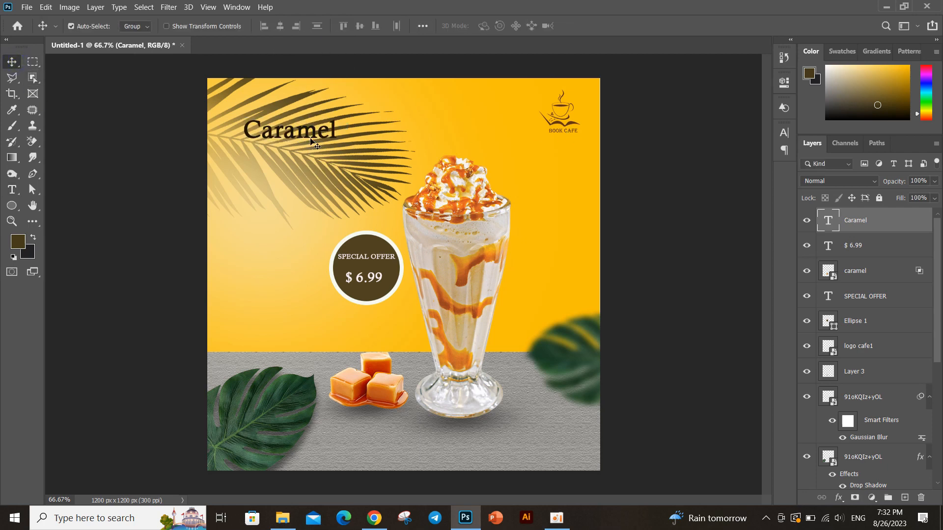
Step: Set the Caramel text's leading to 8 pt and its vertical scale to 110%
click(785, 133)
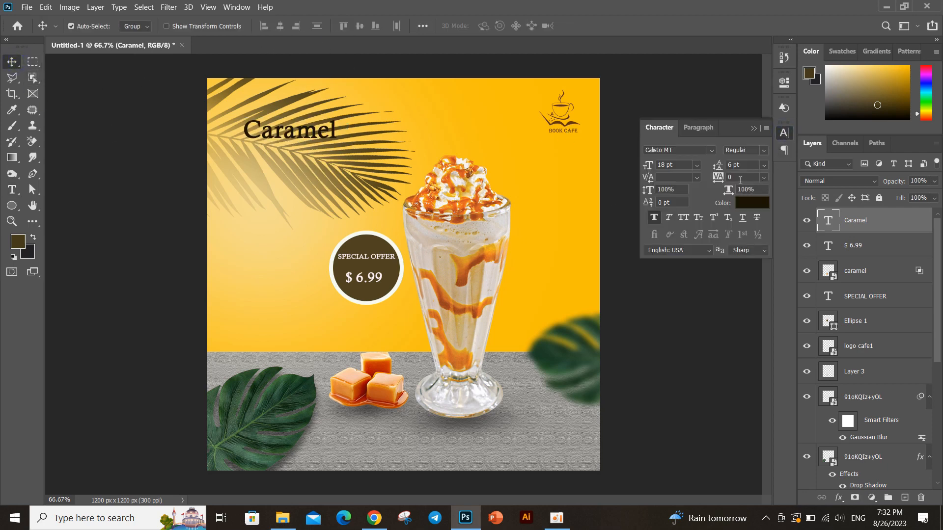
click(764, 166)
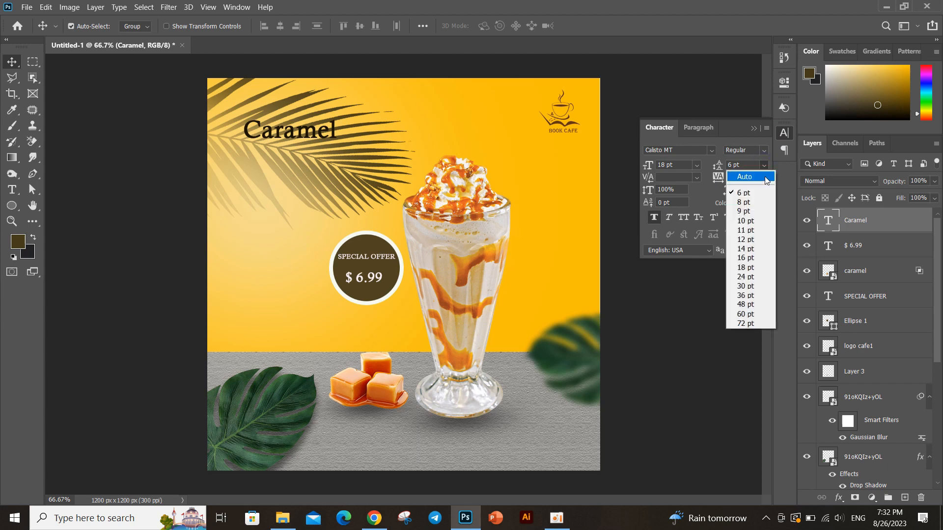
click(755, 202)
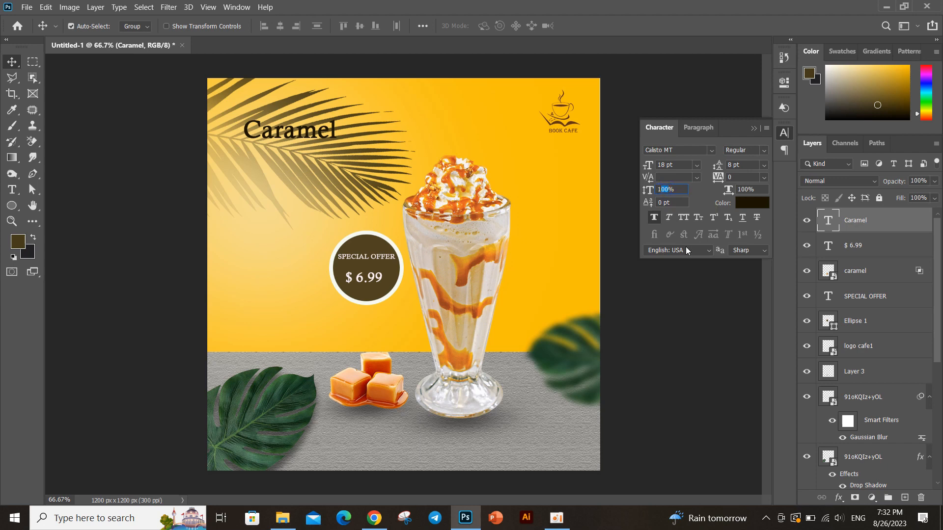
text(110)
key(Return)
click(752, 132)
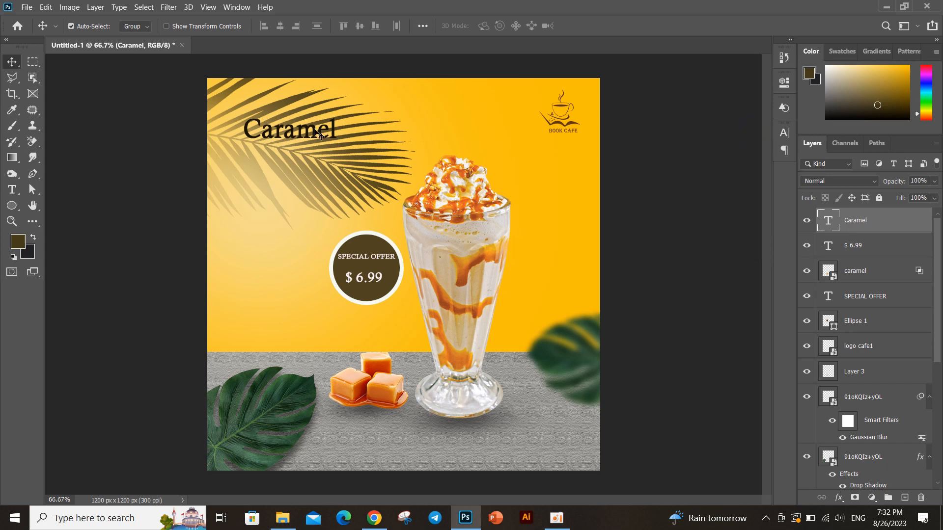
Step: Add a 4 px outside stroke in light gray c4c2c2 to the Caramel text layer
right_click(851, 218)
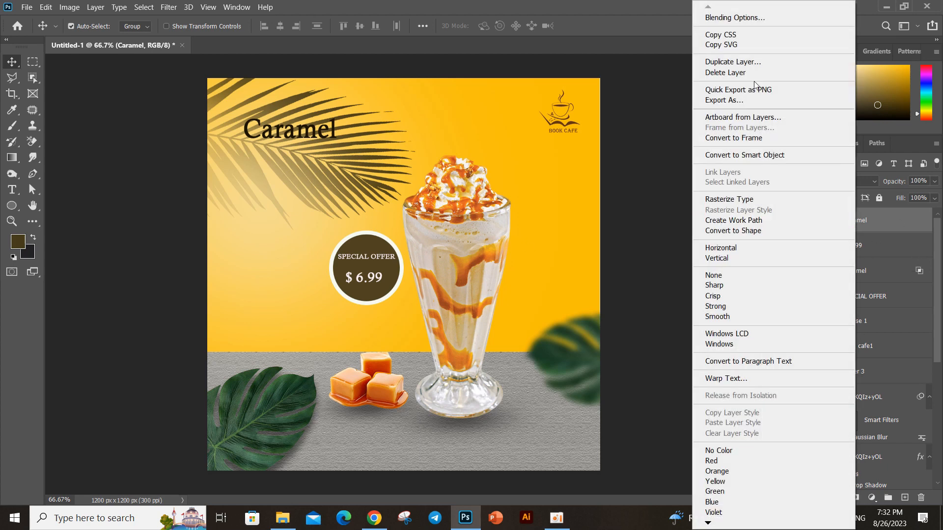
click(716, 8)
scroll(508, 316, down, 1)
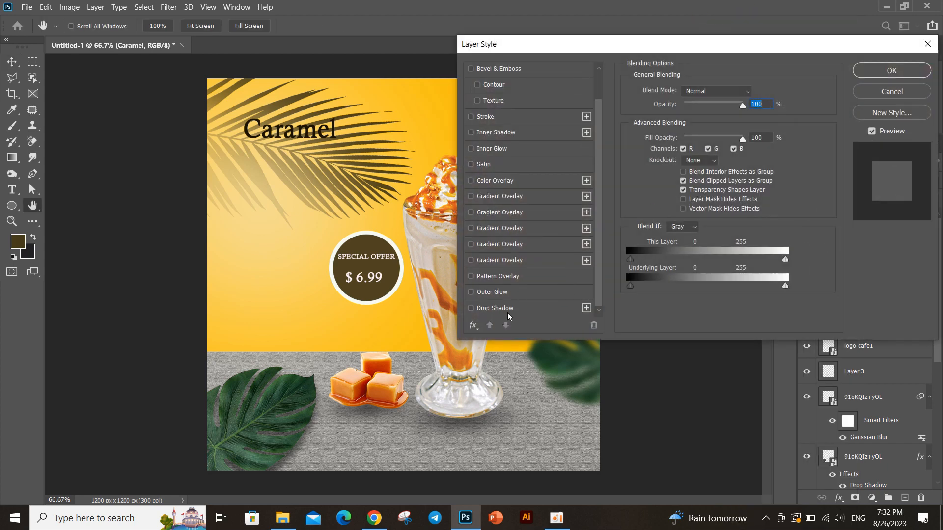
scroll(500, 312, up, 1)
click(484, 150)
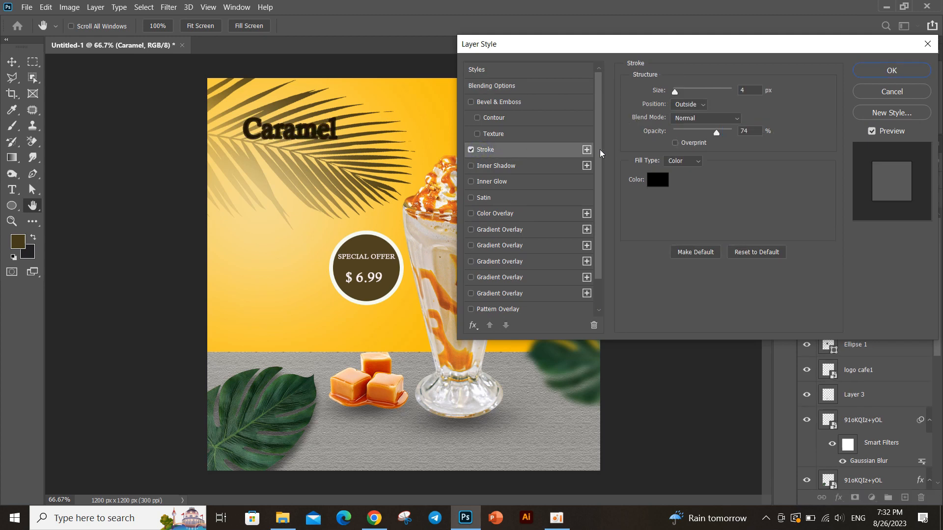
click(667, 179)
click(554, 156)
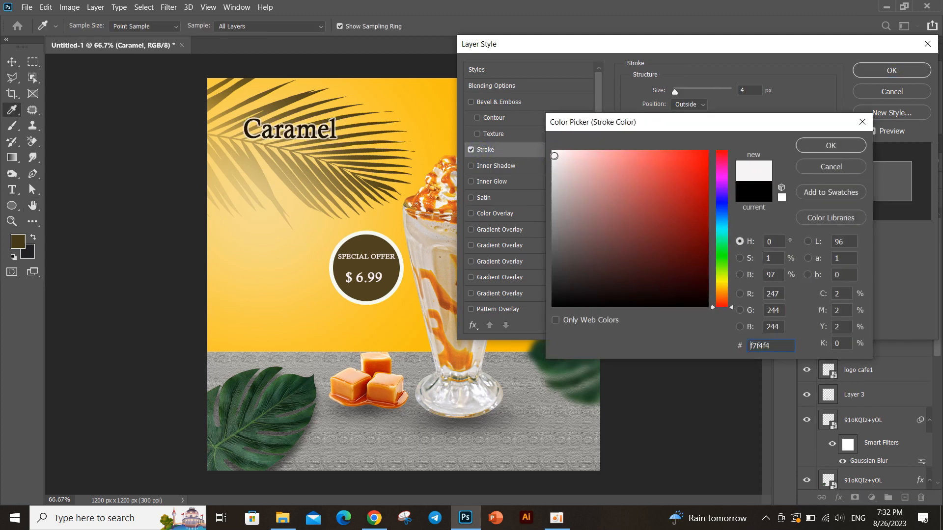
click(556, 172)
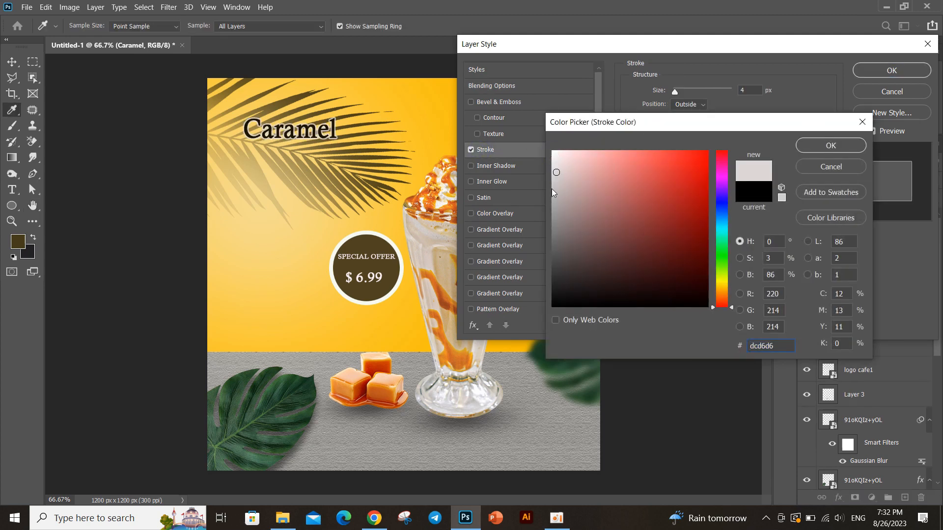
click(555, 185)
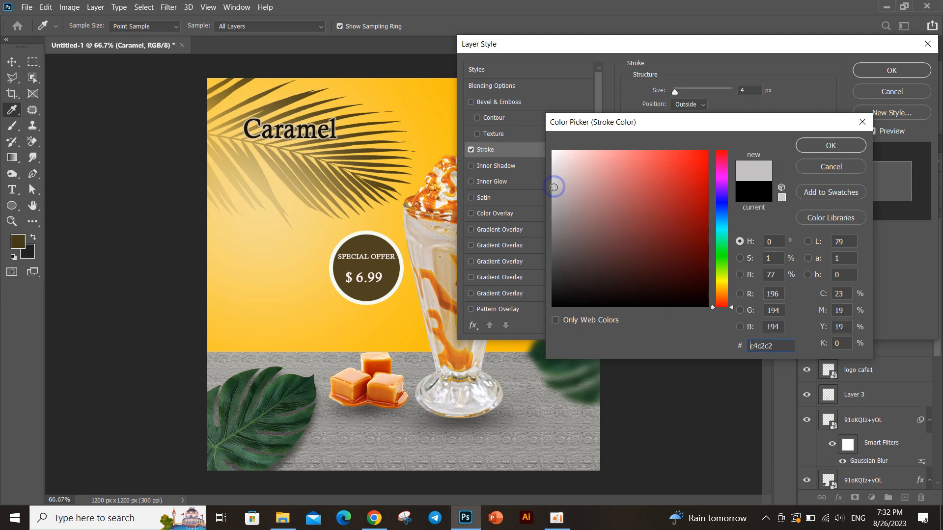
click(845, 147)
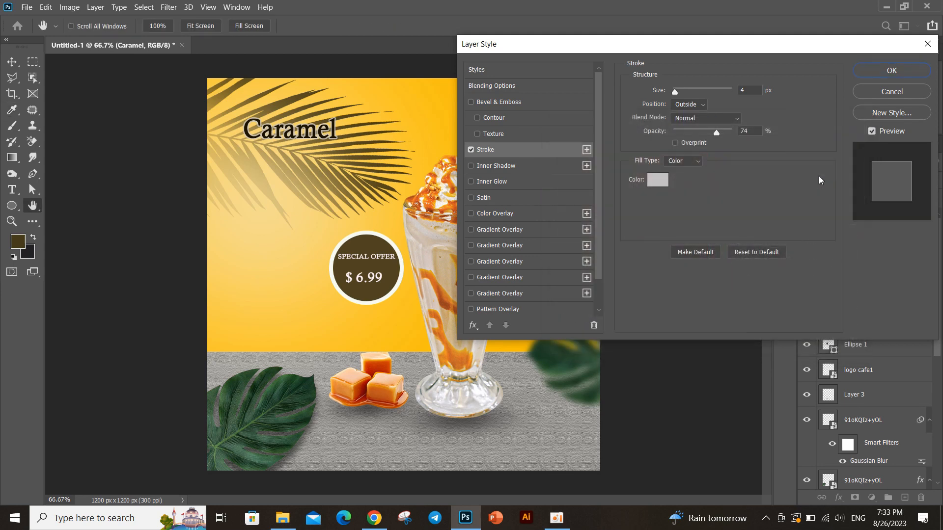
click(873, 76)
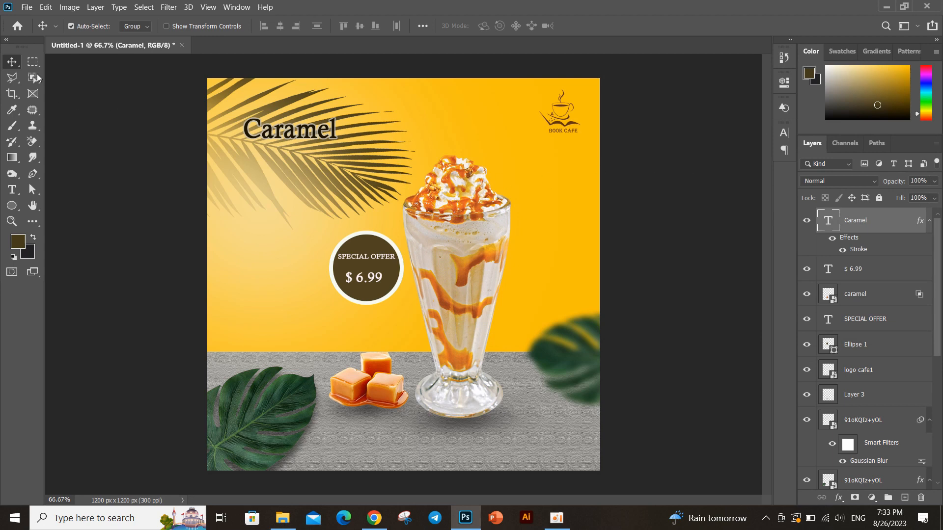
Step: Nudge the Caramel text slightly right and lower the palm leaf layer's opacity to 20%
drag(314, 137, 317, 138)
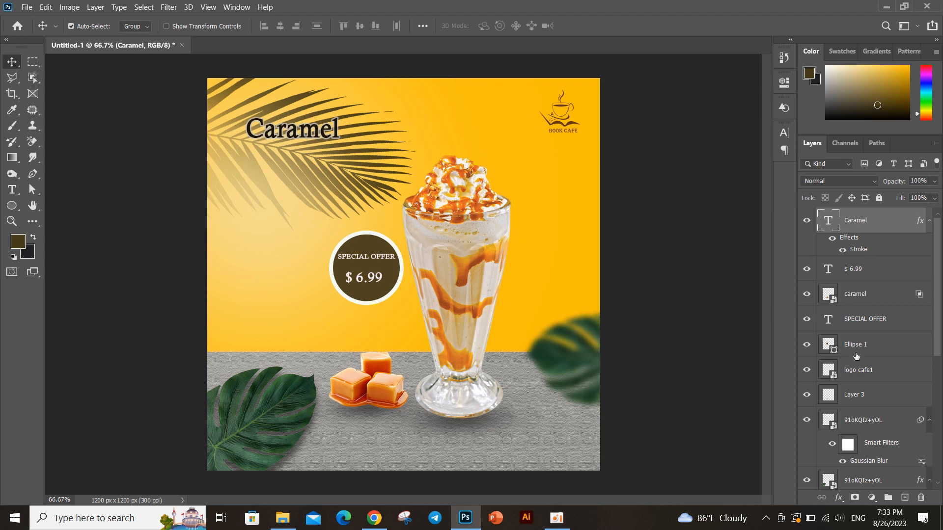
scroll(856, 355, down, 2)
click(366, 200)
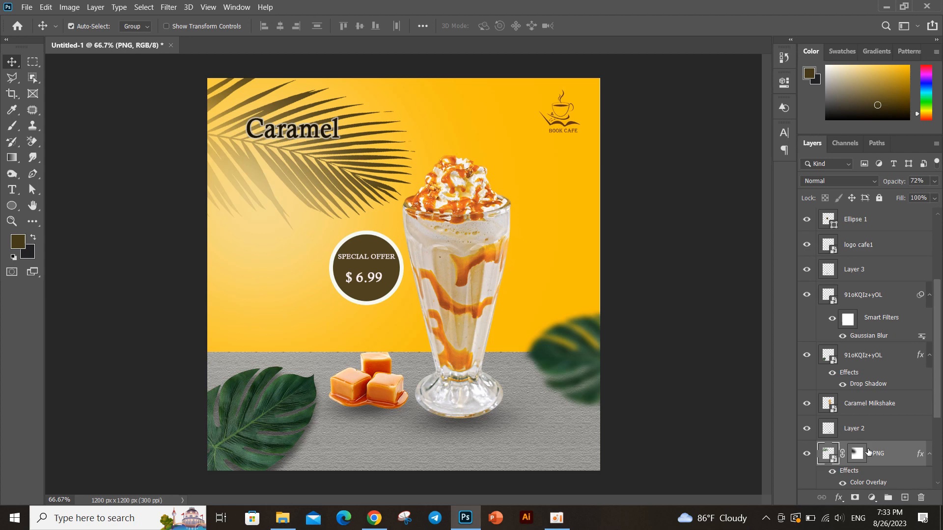
click(934, 181)
drag(913, 194, 888, 192)
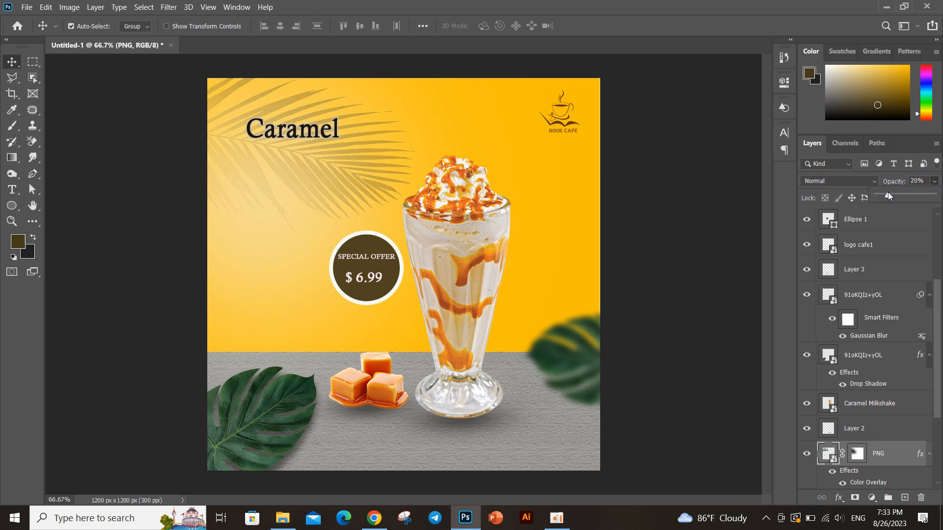
Step: Turn off the stroke effect on the Caramel text layer
click(281, 135)
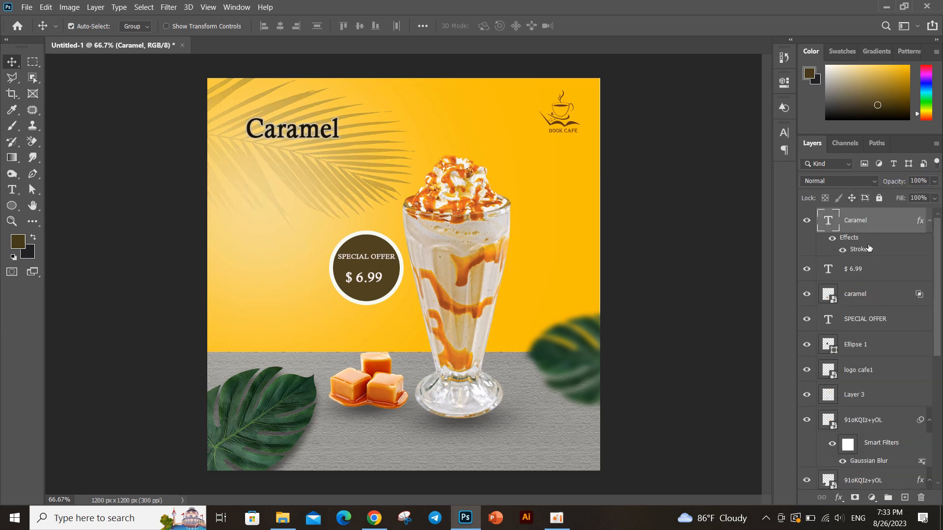
click(923, 498)
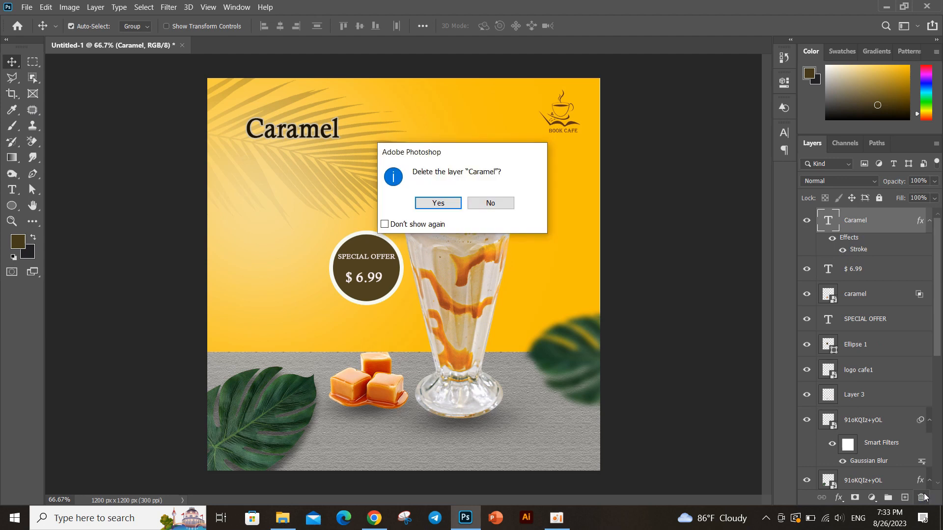
click(491, 200)
double_click(855, 251)
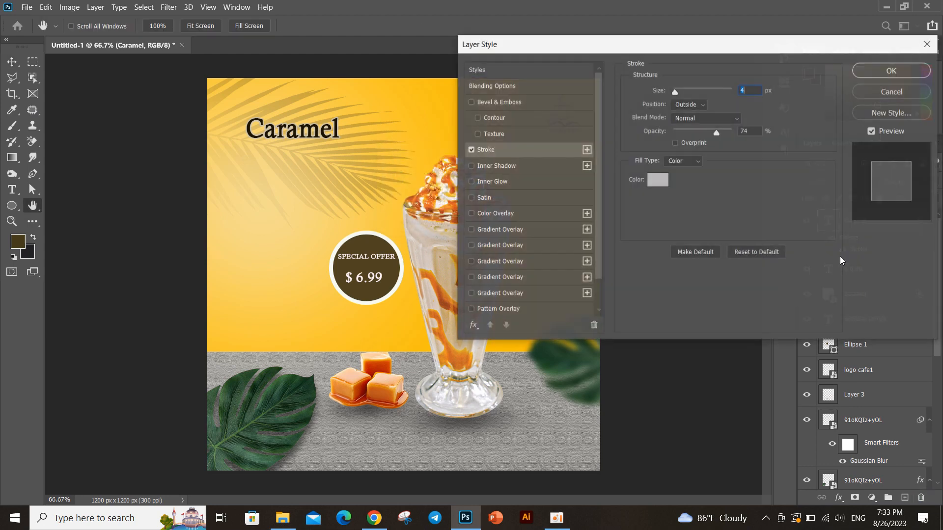
click(471, 149)
click(892, 70)
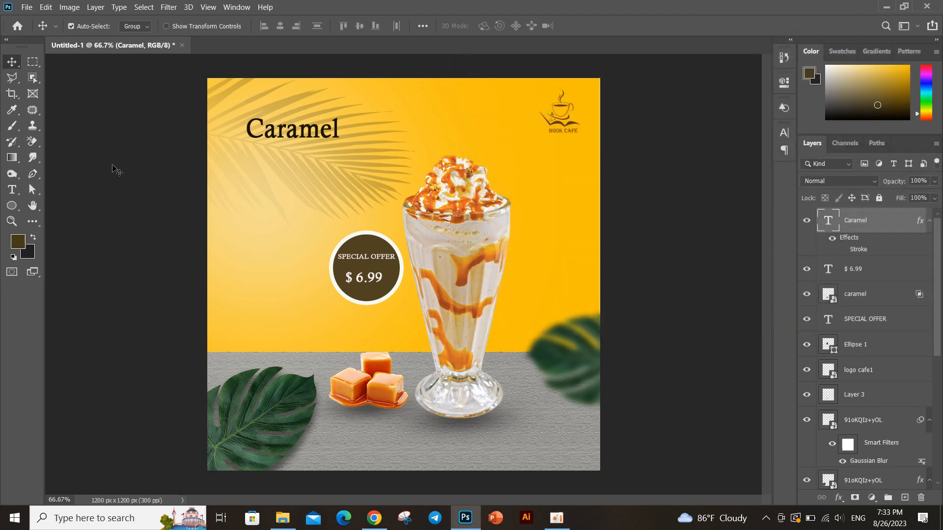
Step: Increase the Caramel text's font size to 24 pt
double_click(292, 136)
click(337, 26)
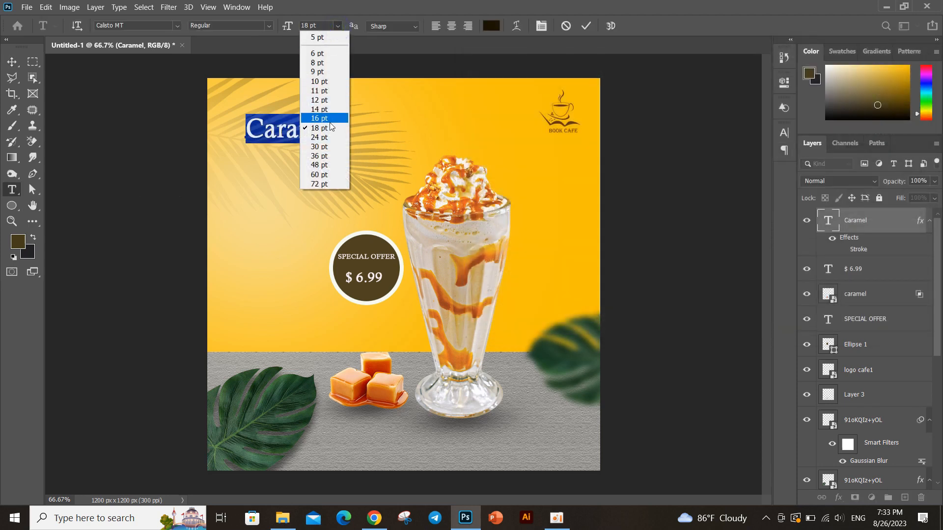
click(329, 136)
click(12, 62)
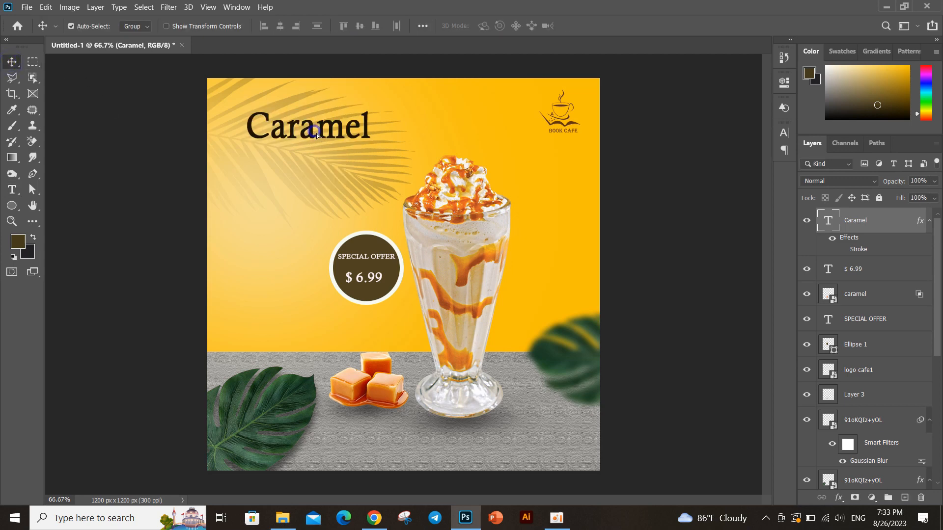
Step: Duplicate the Caramel text directly below the original and change the copy's wording to "Moment"
drag(314, 133, 317, 172)
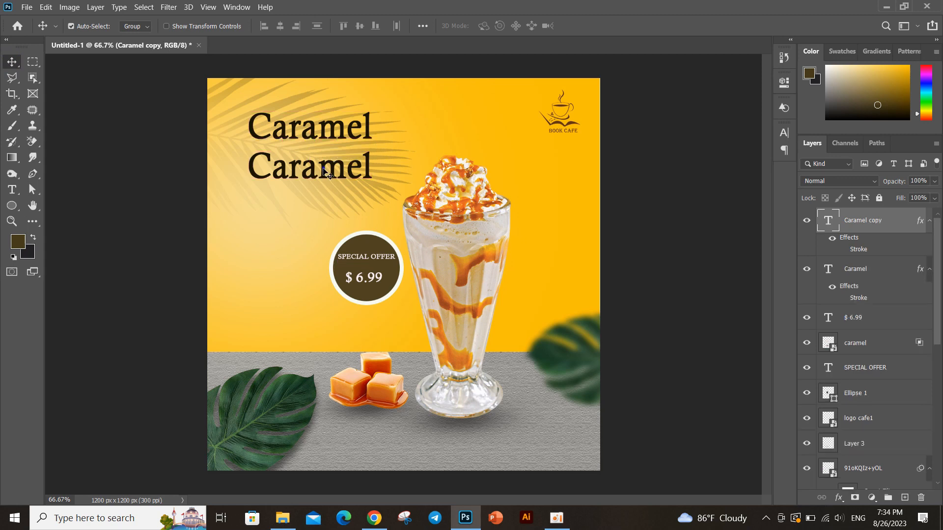
double_click(367, 167)
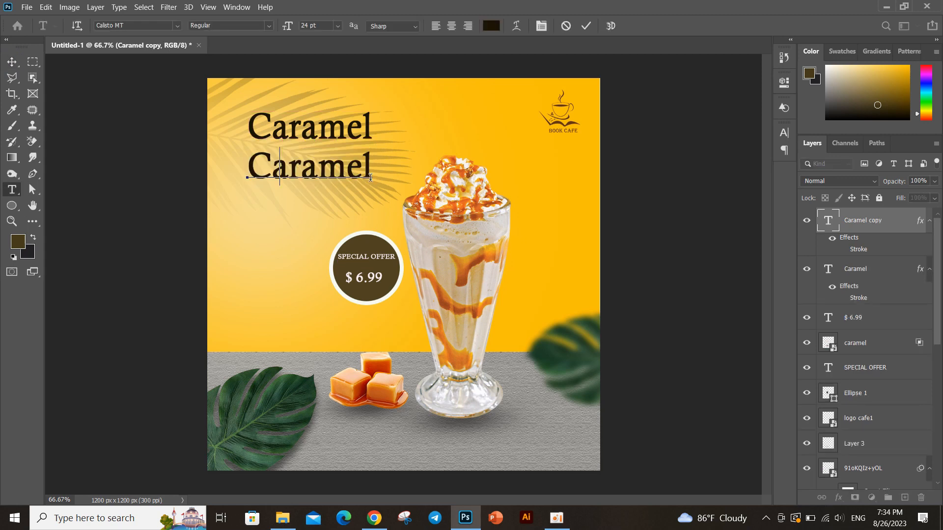
text(Moment)
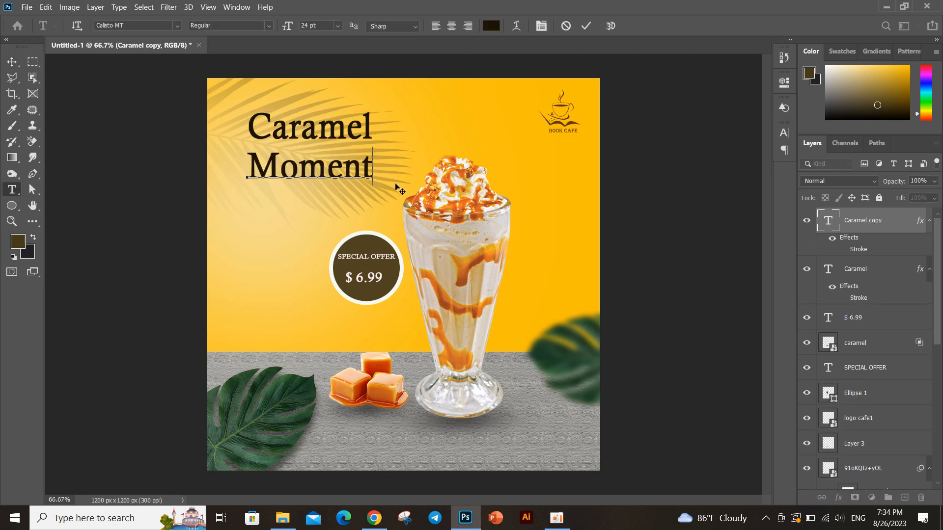
click(584, 27)
key(v)
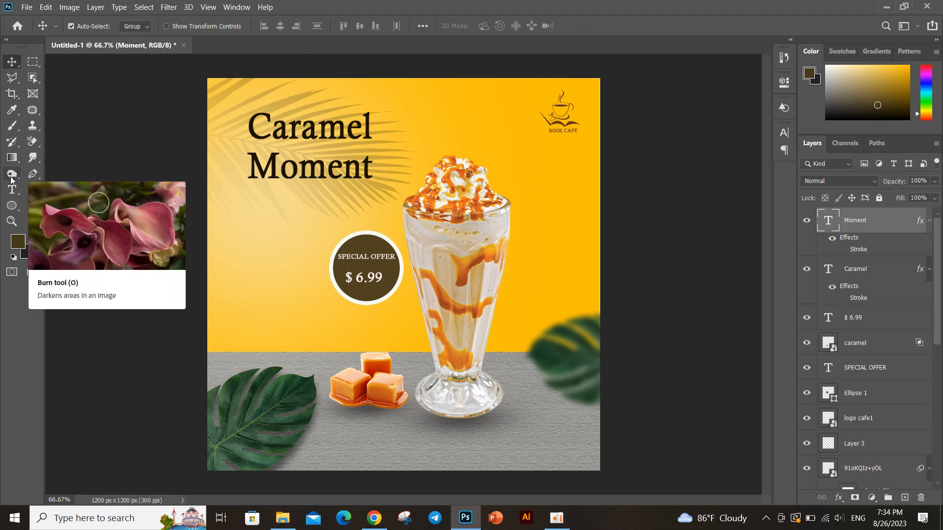
Step: Draw a small dark brown rectangle about 76 by 38 px below the Moment text, beside the offer badge
click(13, 160)
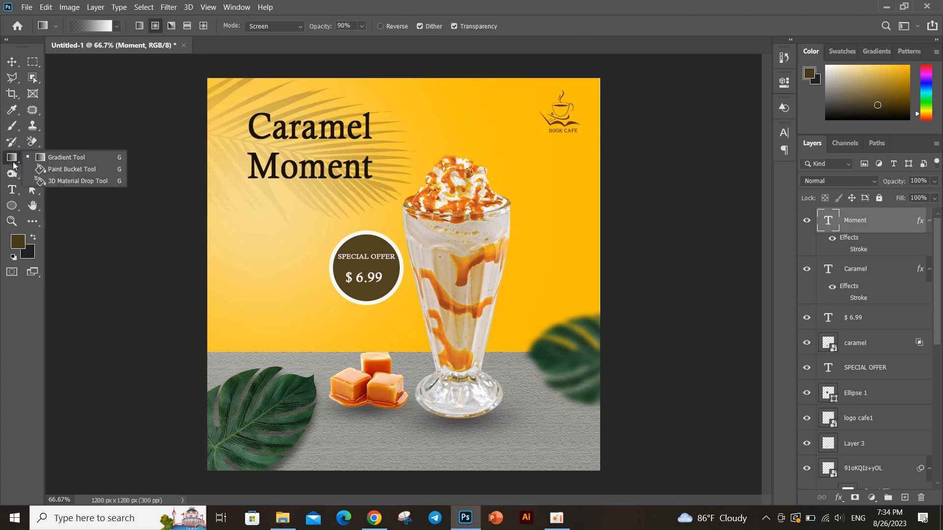
click(17, 205)
click(38, 208)
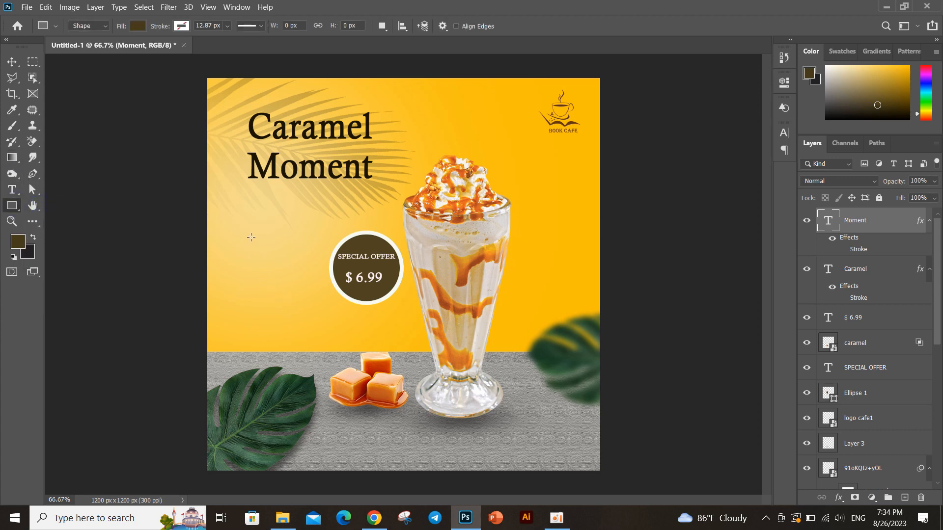
drag(250, 237, 277, 250)
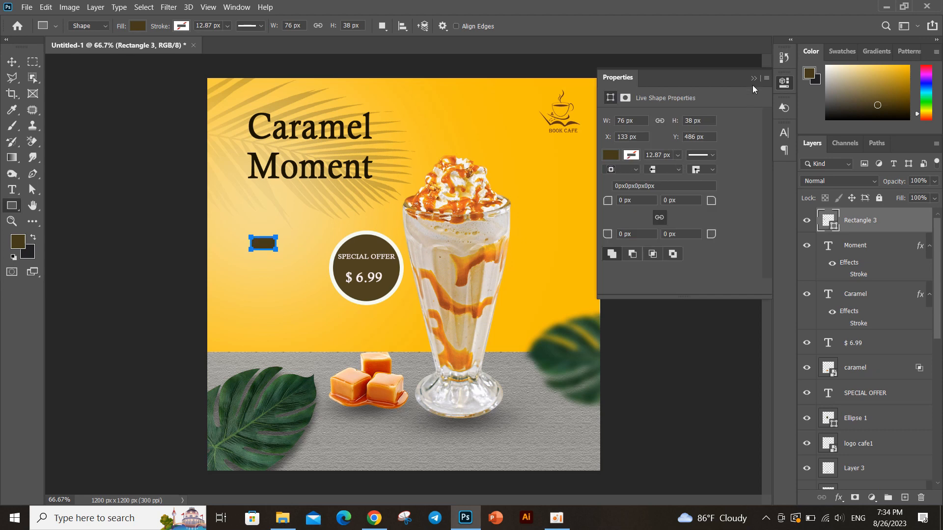
click(753, 82)
click(15, 61)
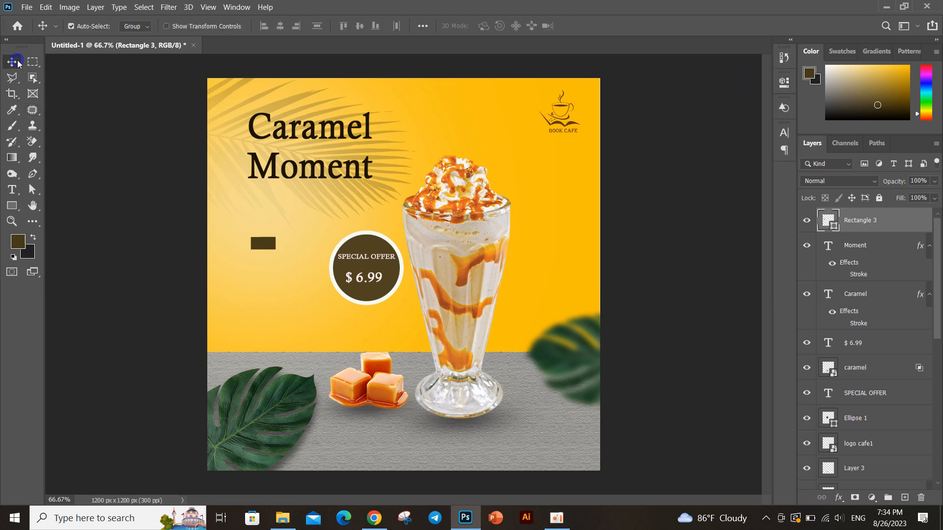
Step: Duplicate the SPECIAL OFFER text onto the small brown rectangle and bring the copy's layer above all others
click(369, 261)
drag(362, 260, 270, 251)
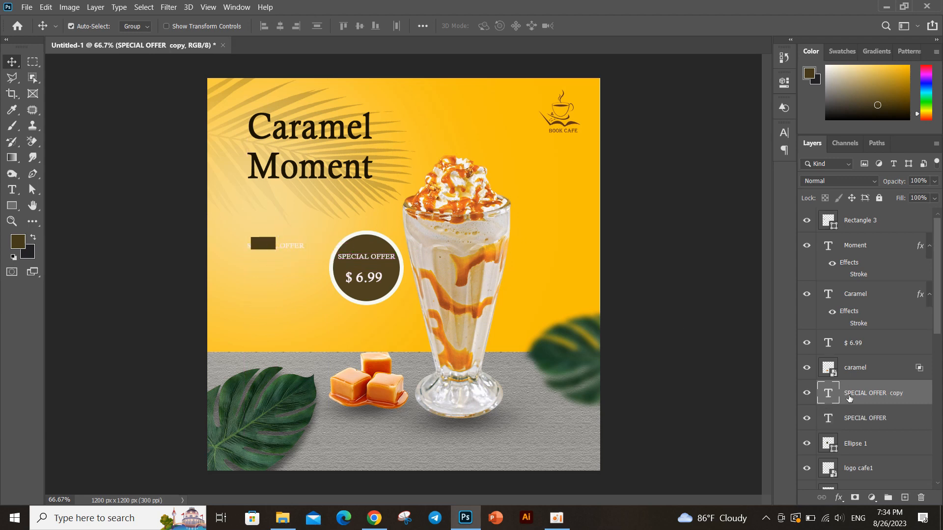
drag(845, 394, 843, 212)
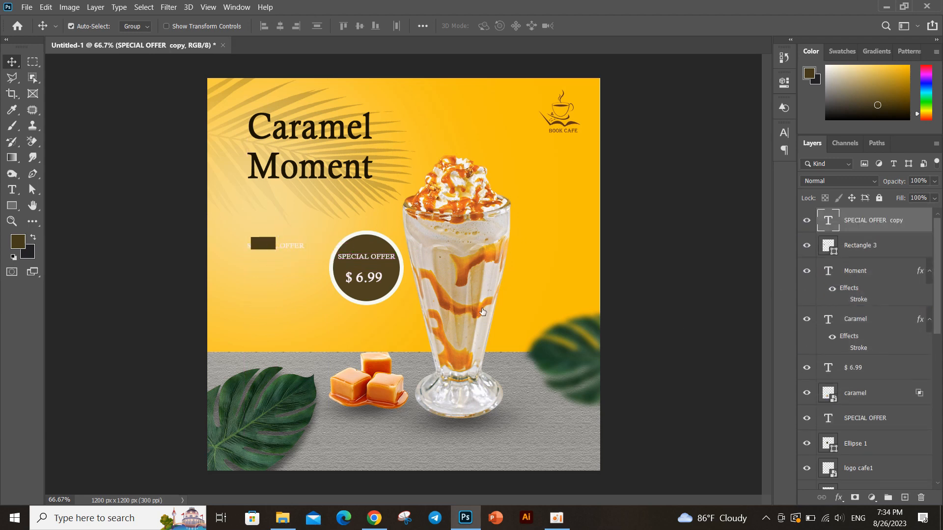
Step: Change the copied SPECIAL OFFER text to "NEW" and center it on the brown rectangle
double_click(284, 248)
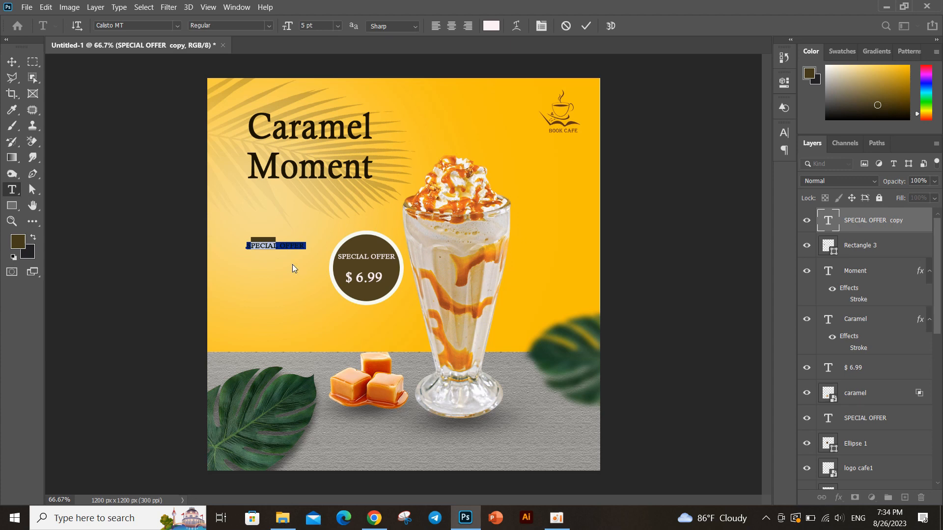
text(NEW)
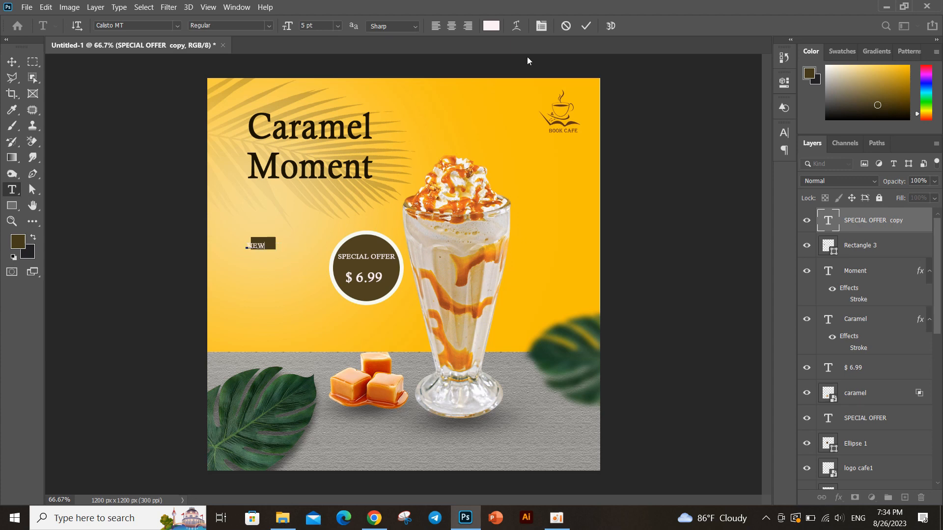
click(584, 27)
key(v)
drag(253, 246, 261, 244)
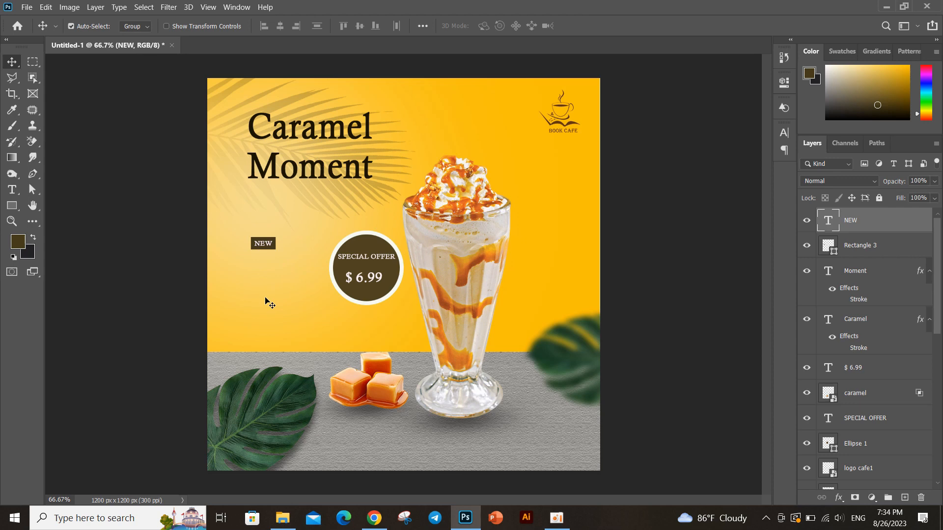
Step: Scale up the NEW text slightly on the small brown rectangle and raise its font size to 5.68 pt
double_click(263, 244)
click(784, 132)
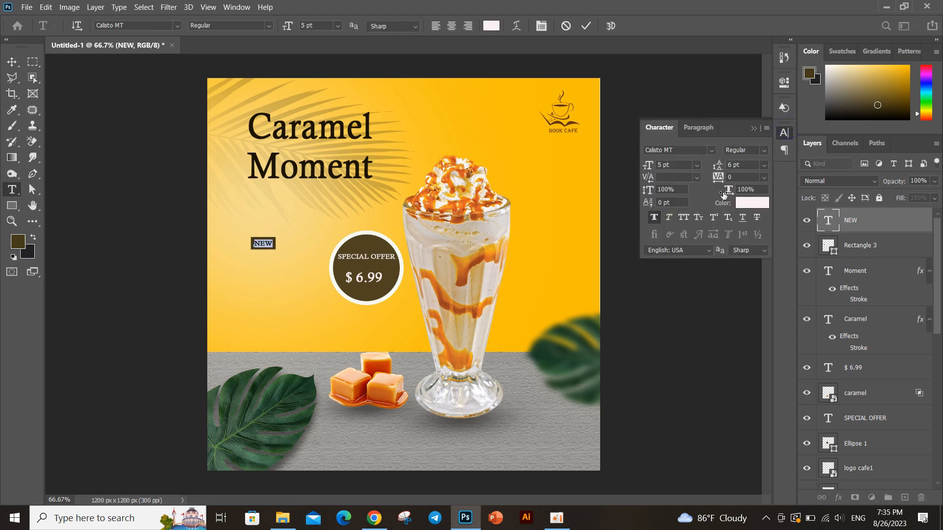
click(784, 133)
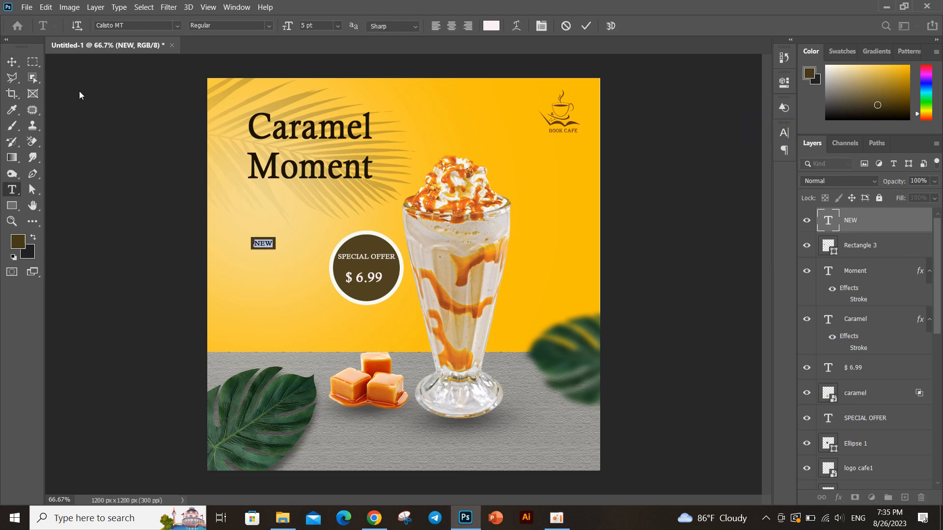
click(15, 63)
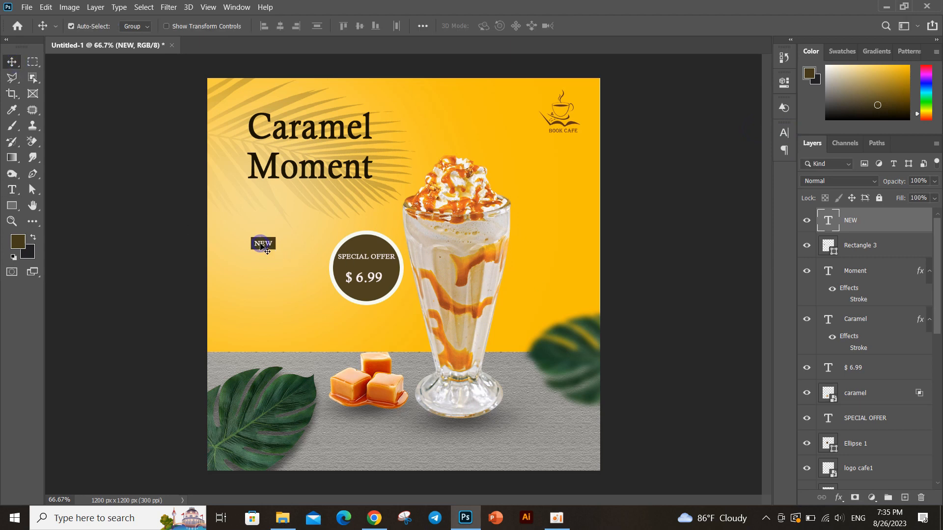
key(ctrl)
key(ctrl+t)
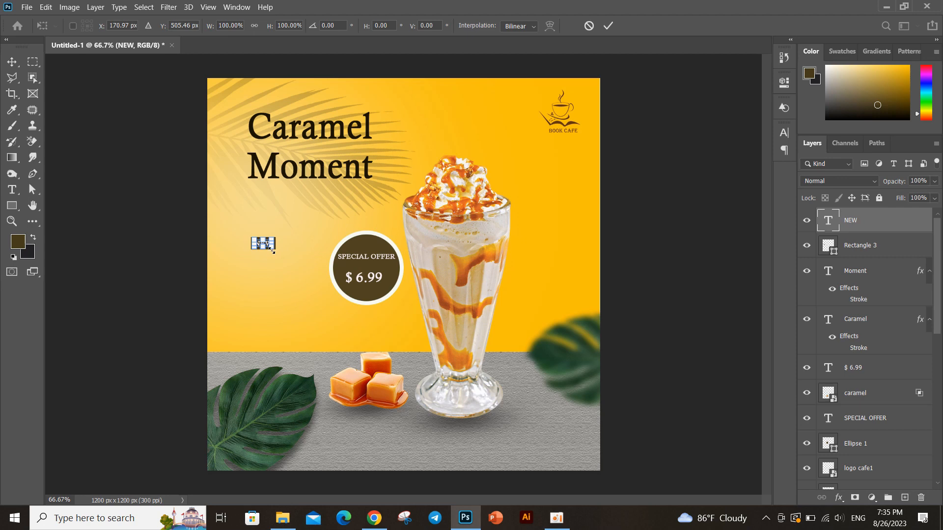
drag(272, 250, 274, 252)
click(608, 26)
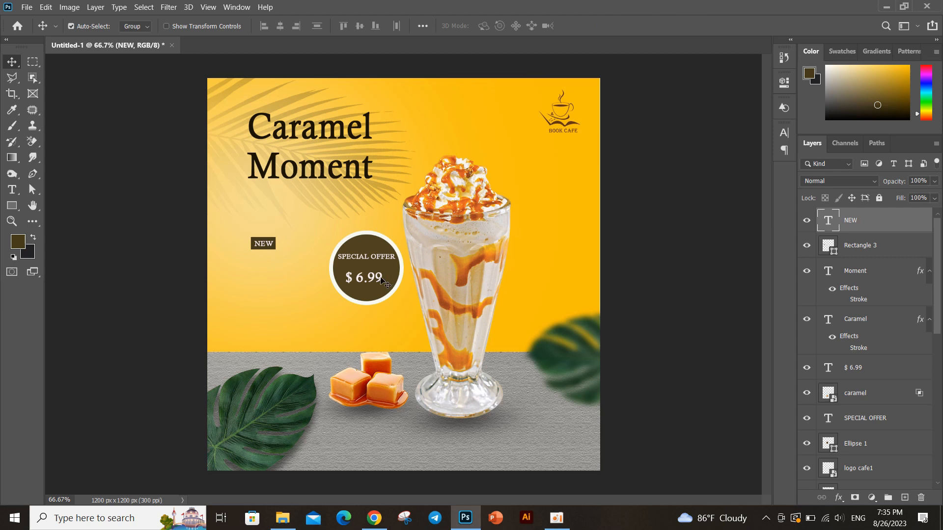
click(11, 191)
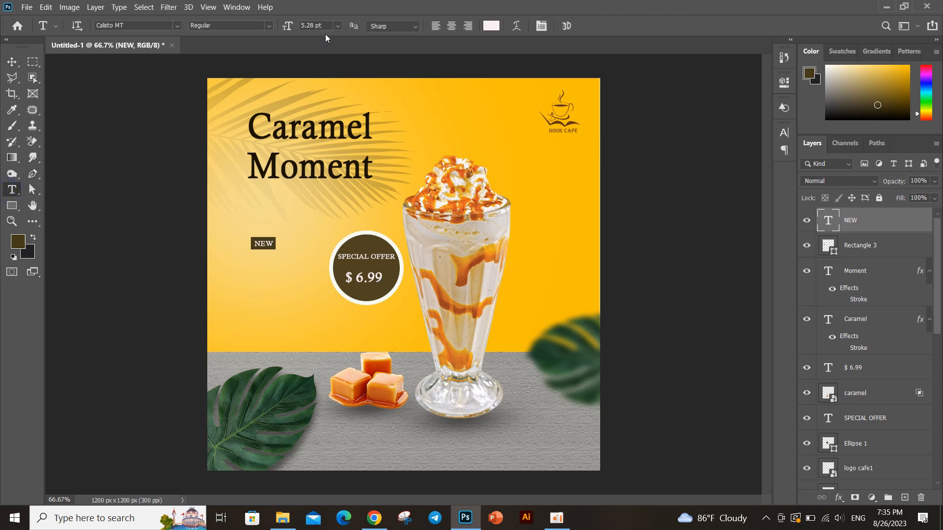
click(338, 26)
click(326, 54)
Step: Add a new layer with 6 pt Calisto MT text reading "CARAMEL" and "MASCCHIATTO" on two lines directly below the NEW label
click(905, 497)
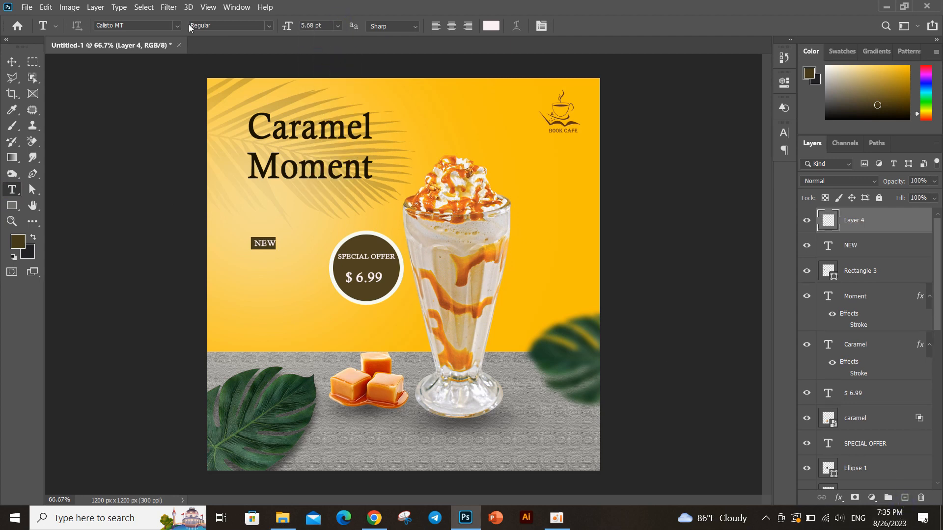
click(337, 25)
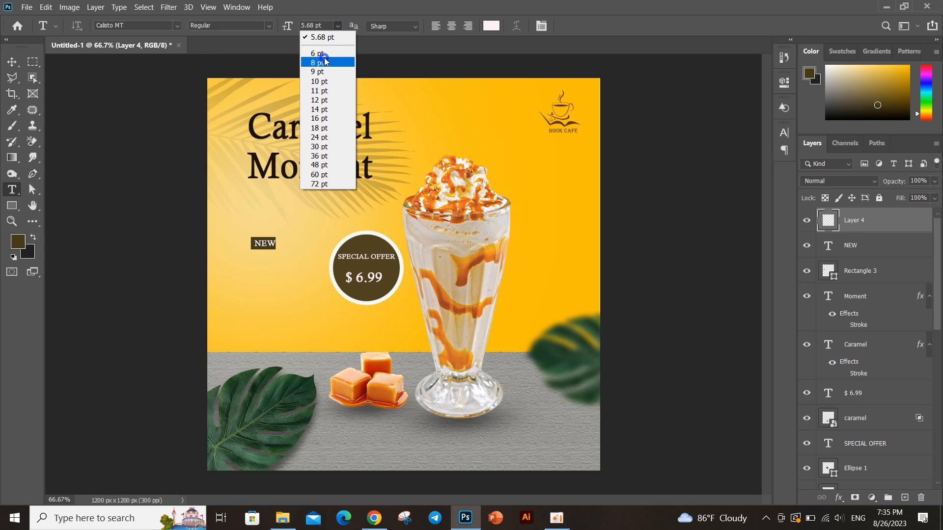
click(326, 55)
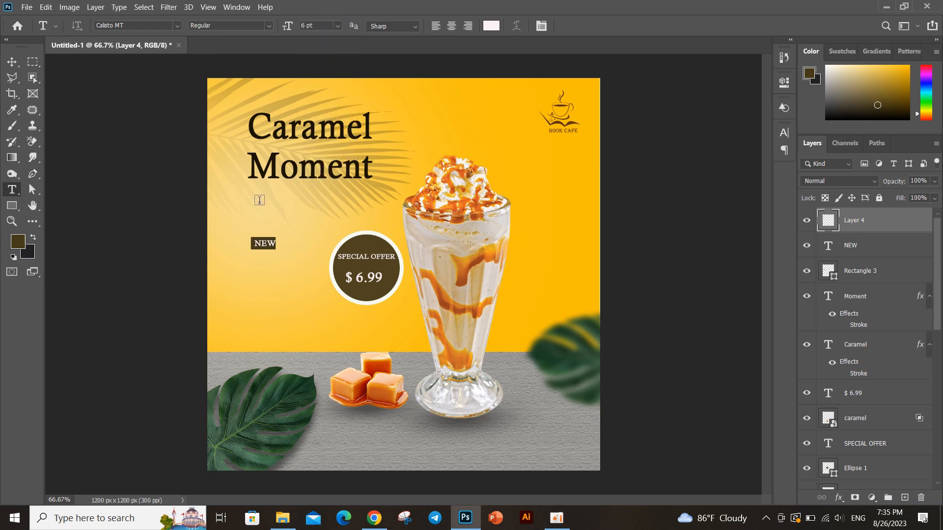
click(251, 263)
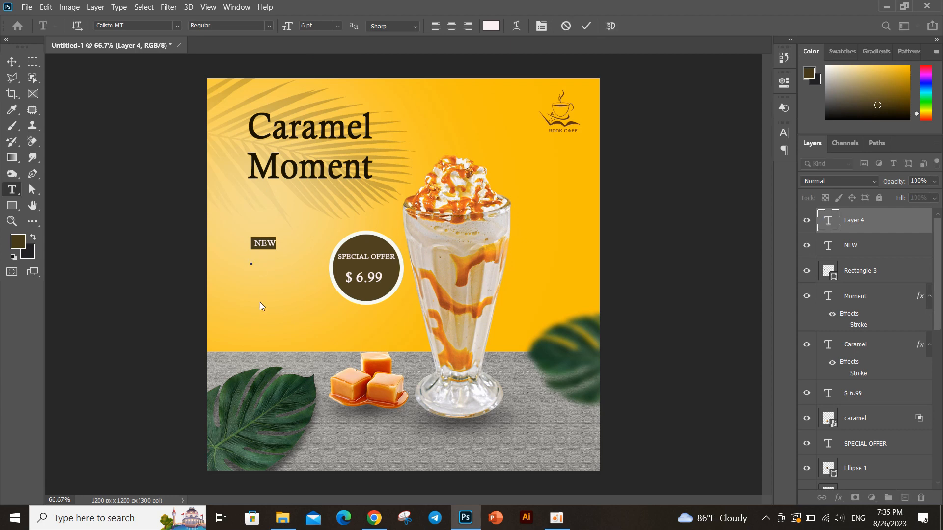
text(CARAMEL)
key(Return)
text(MASCCHIATTO)
click(586, 26)
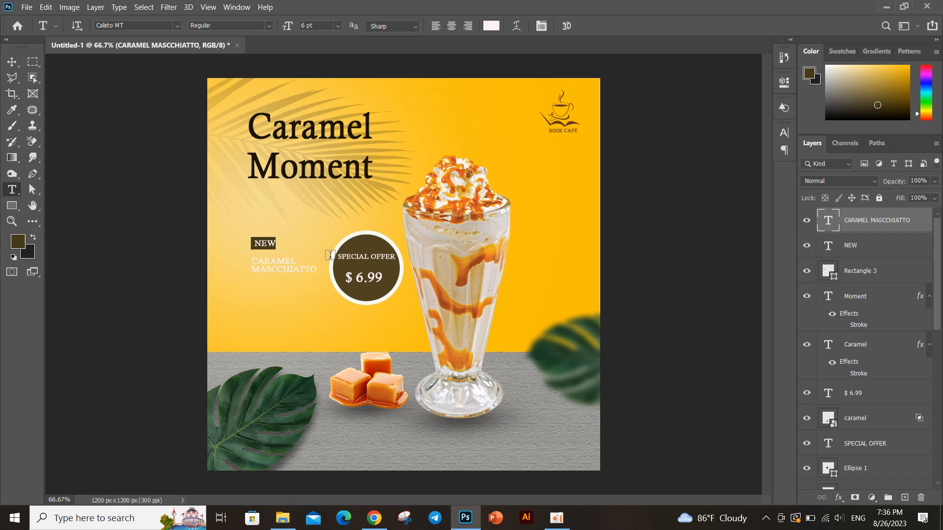
Step: Recolor the CARAMEL MASCCHIATTO text to the very dark brown #1b1603 sampled from the Caramel title
double_click(290, 269)
drag(290, 272, 315, 273)
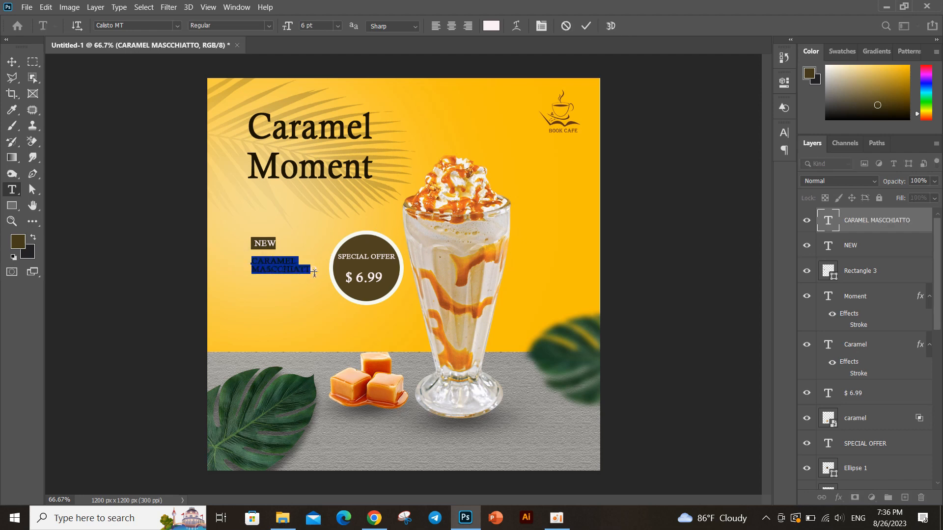
click(491, 25)
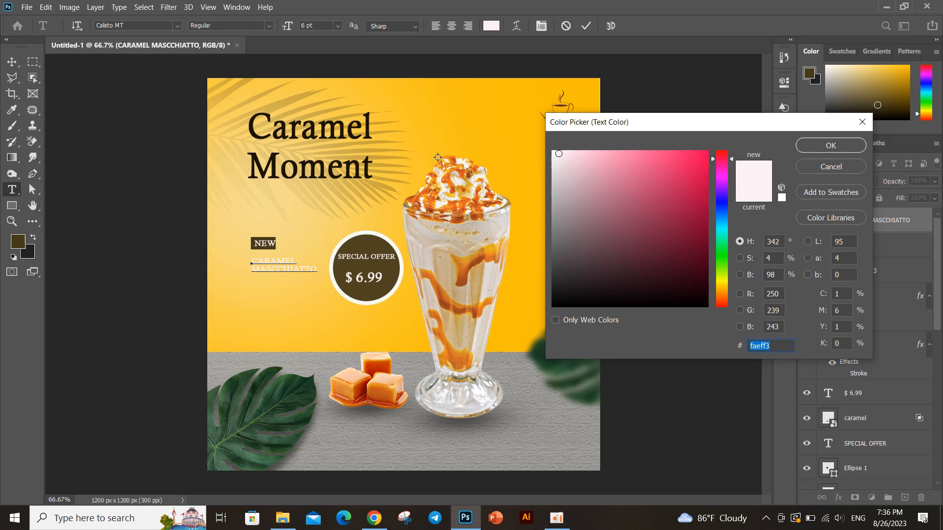
click(689, 253)
click(723, 276)
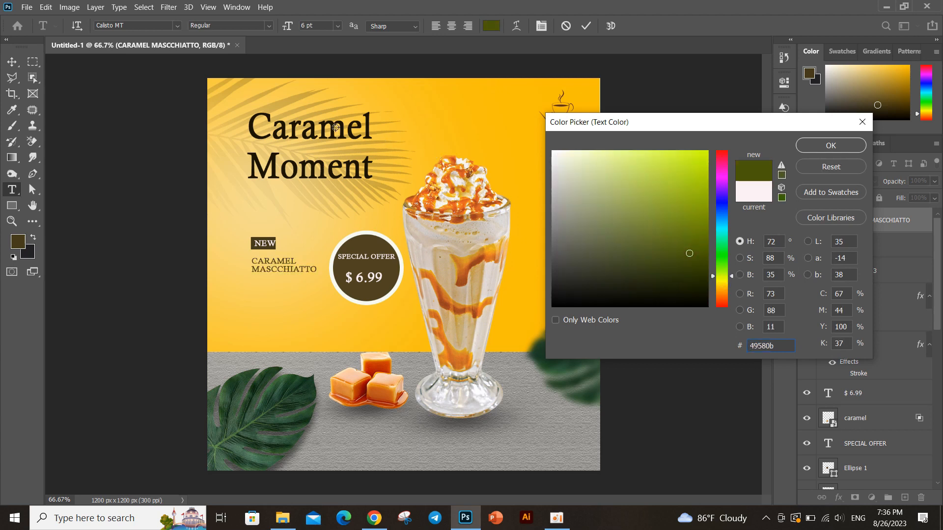
click(366, 120)
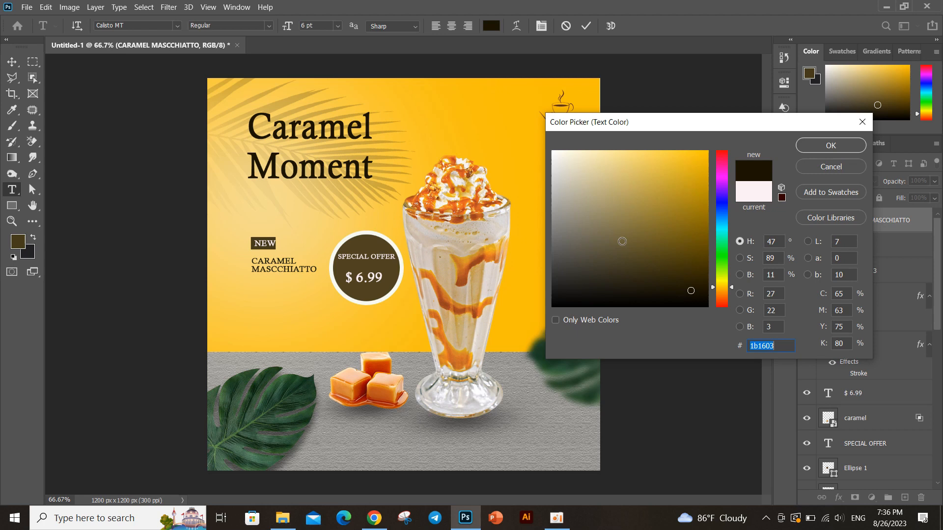
click(818, 147)
key(ctrl+Return)
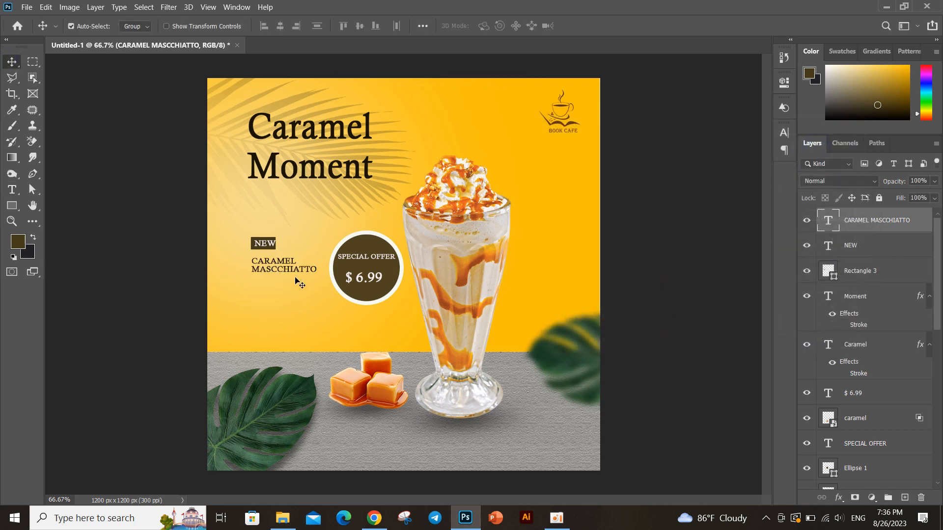
Step: Set the line spacing of the two-line CARAMEL MASCCHIATTO text to 9 pt
double_click(289, 266)
key(ctrl+t)
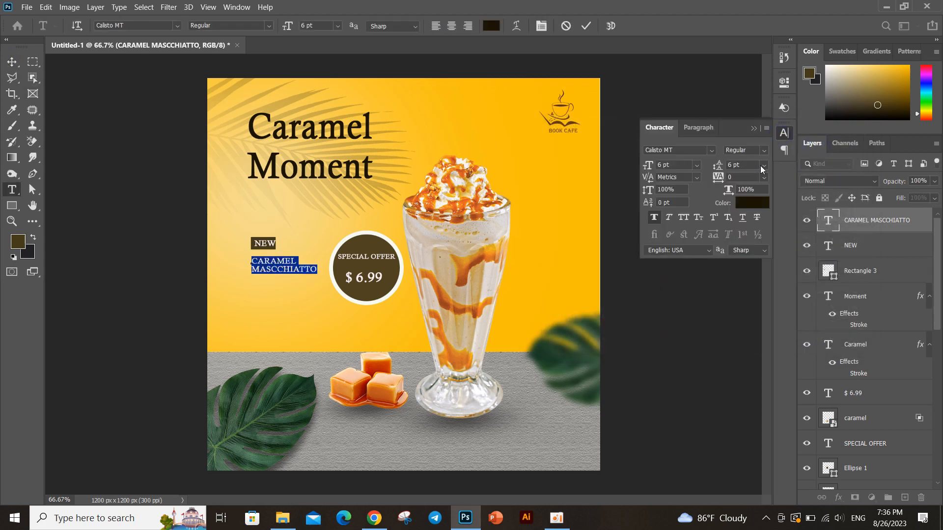
click(760, 166)
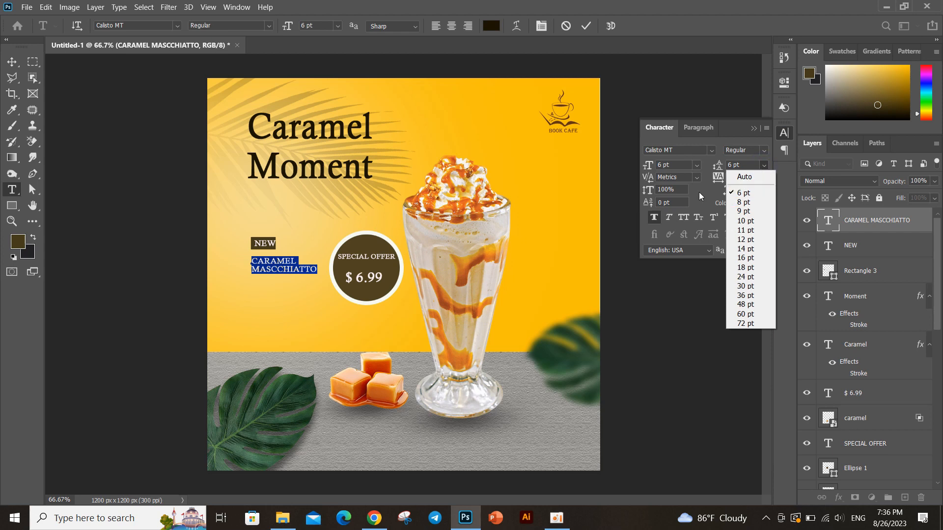
click(738, 229)
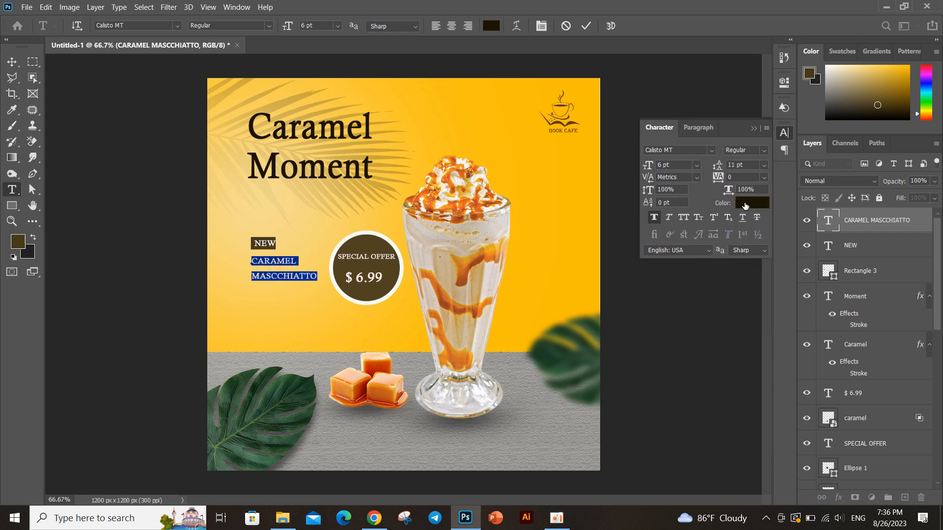
click(760, 166)
click(751, 221)
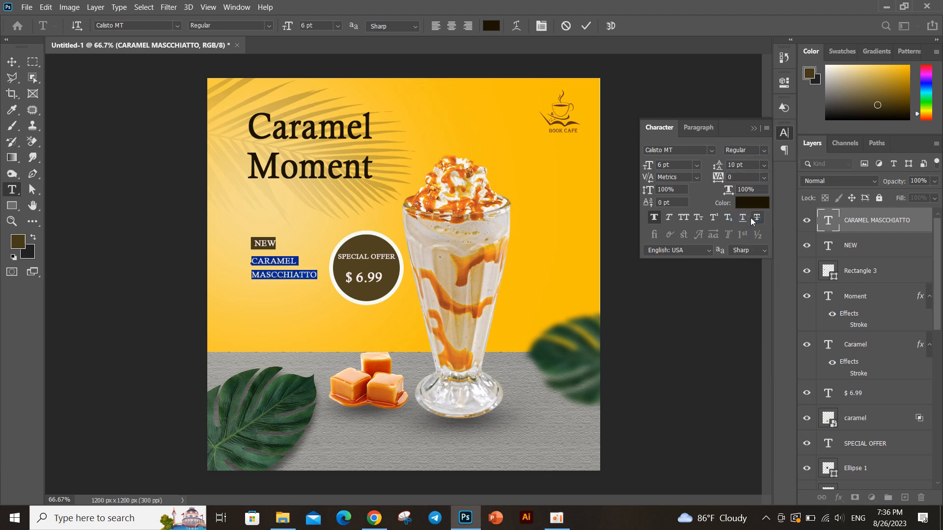
click(762, 165)
click(741, 203)
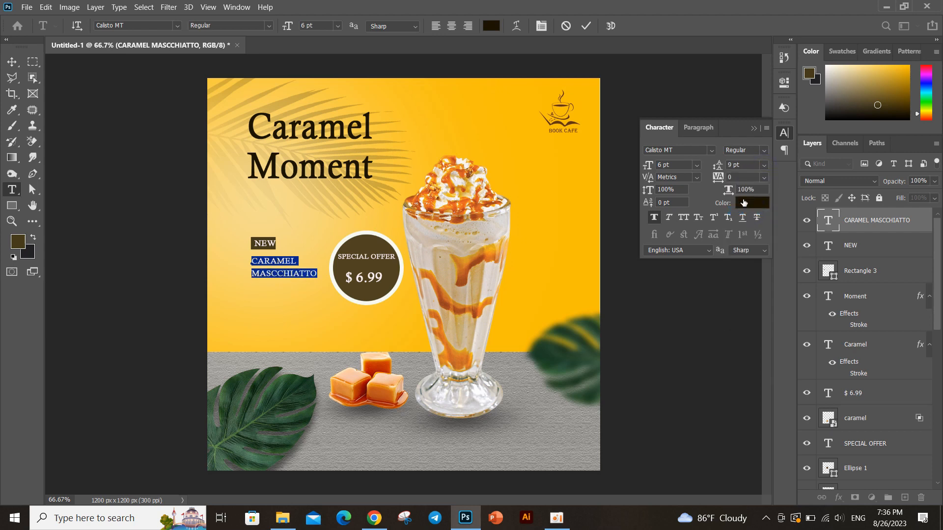
click(585, 26)
key(v)
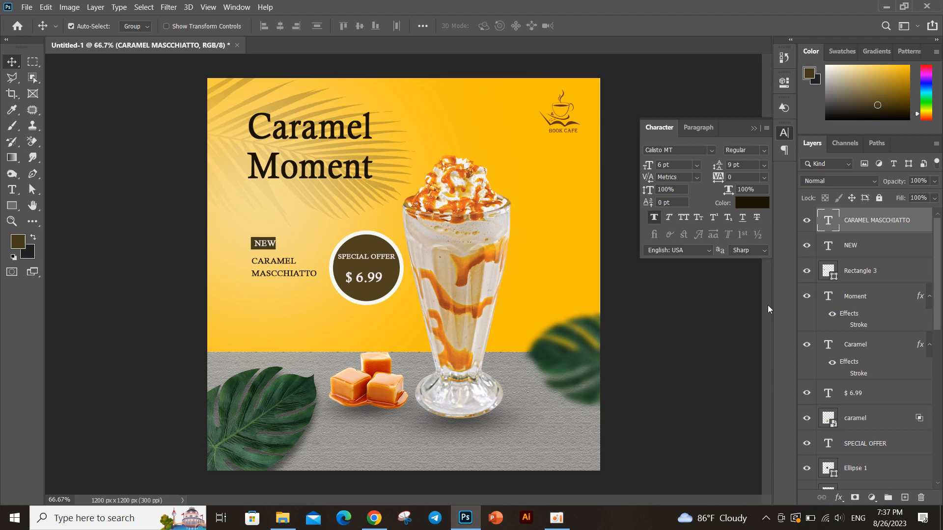
Step: Add the text "Good Taste, Good feel." on the gray surface below the caramel cubes
click(10, 191)
click(343, 441)
text(Good)
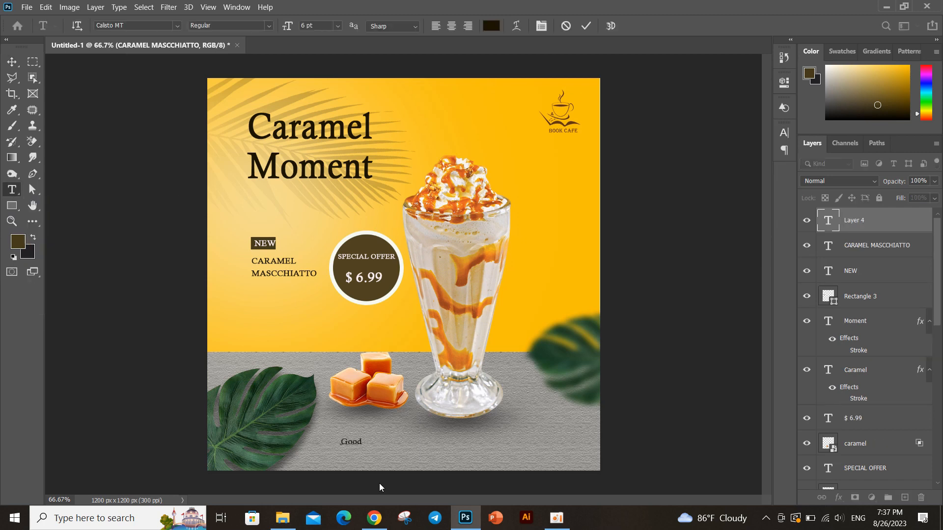
text( Taske, Good Feel.)
click(586, 25)
Step: Make the "Good Taste, Good feel." text faux italic and center it horizontally near the poster's lower edge
click(783, 132)
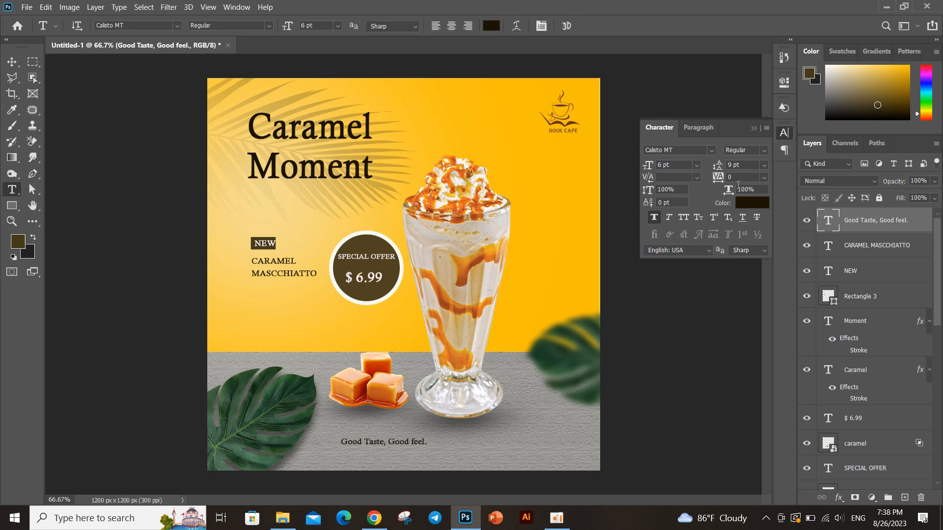
click(669, 217)
click(12, 62)
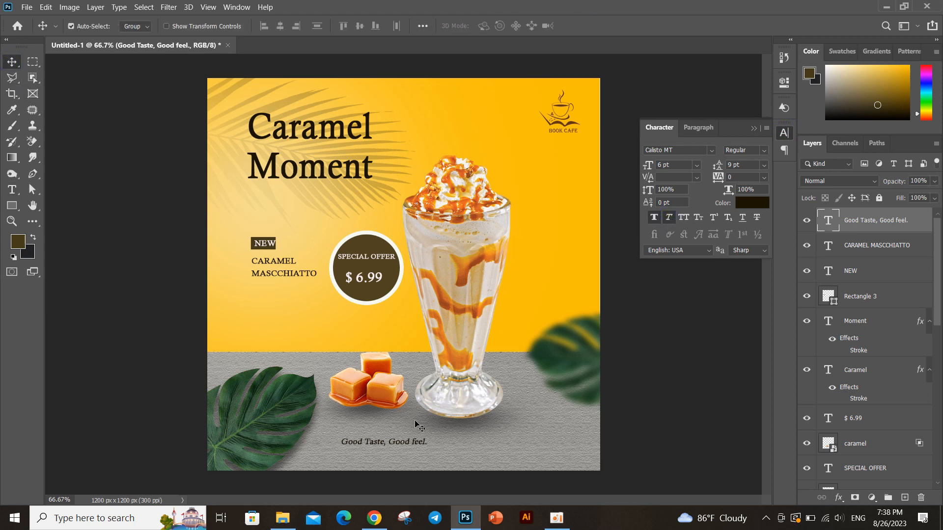
drag(395, 444, 423, 441)
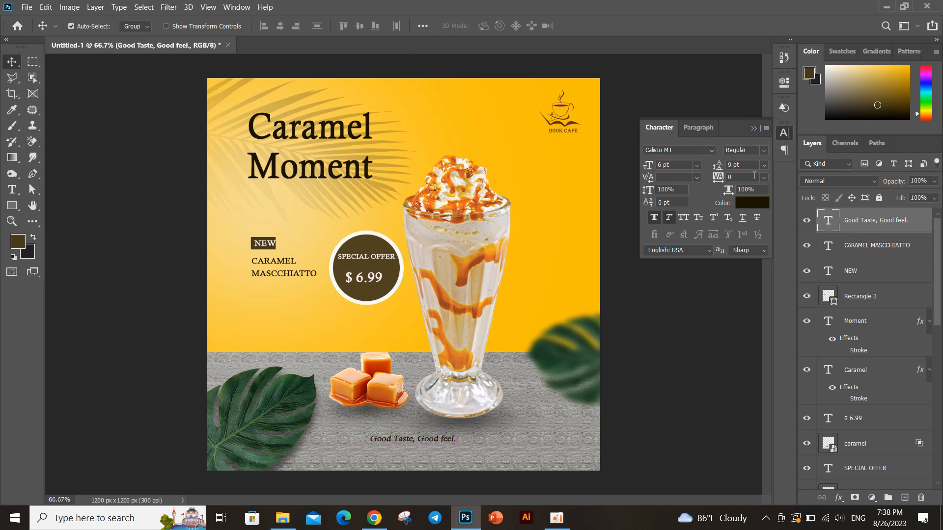
click(754, 128)
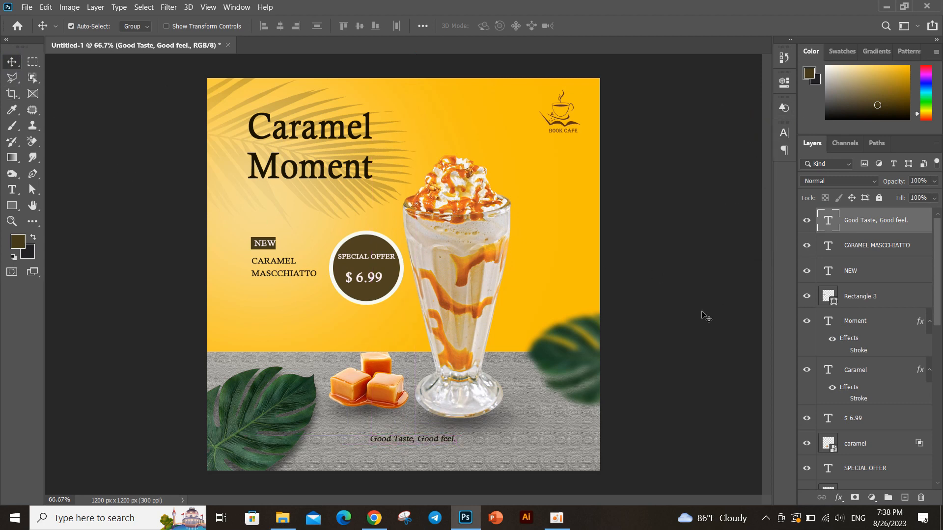